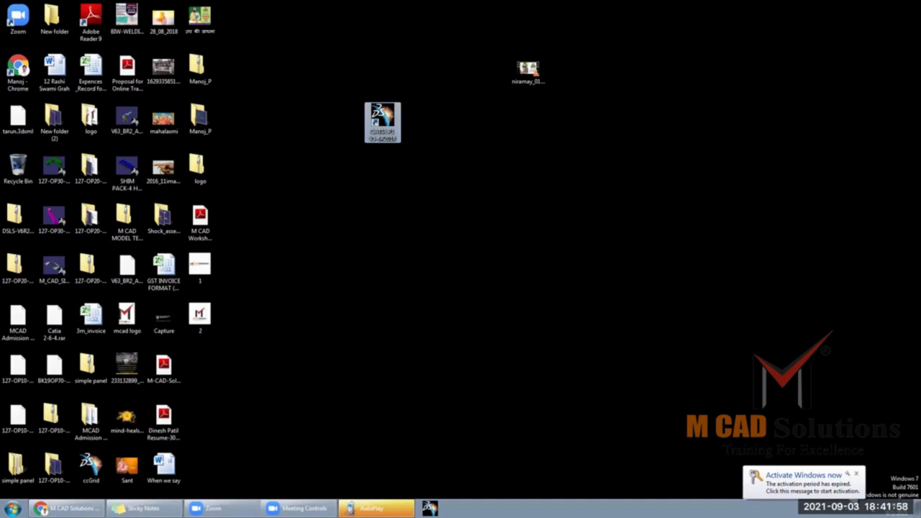
- Close the AutoPlay window that is open on the desktop
{"action": "left_click", "coordinate": [376, 508]}
{"action": "right_click", "coordinate": [352, 508]}
{"action": "left_click", "coordinate": [349, 489]}
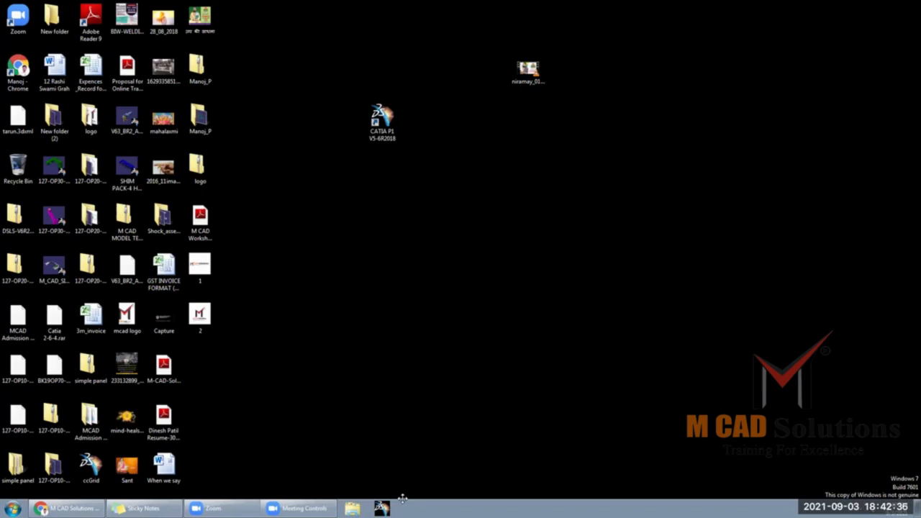
- Highlight the word CATIA and neighbouring parts of the name of the CATIA P1 V5-6R2018 desktop shortcut, leaving the name unedited
{"action": "left_click", "coordinate": [394, 134]}
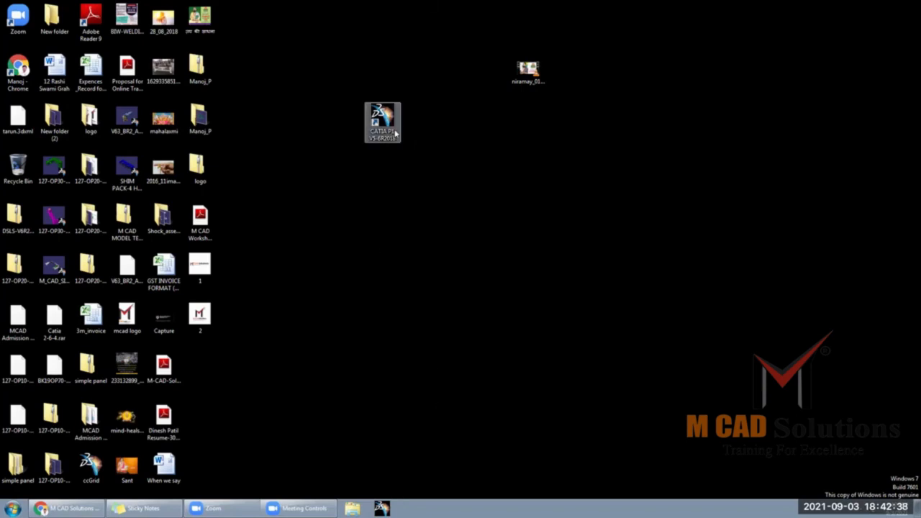
{"action": "left_click", "coordinate": [383, 135]}
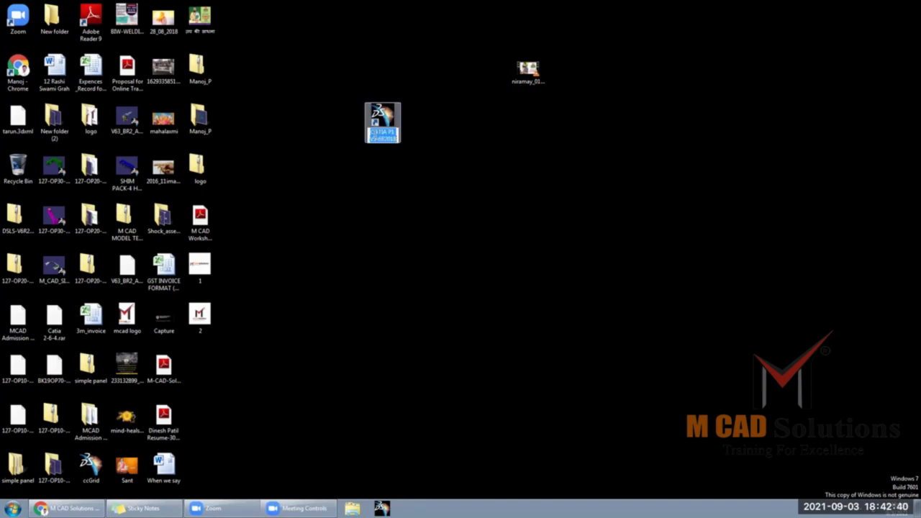
{"action": "left_click_drag", "start_coordinate": [387, 132], "coordinate": [372, 134]}
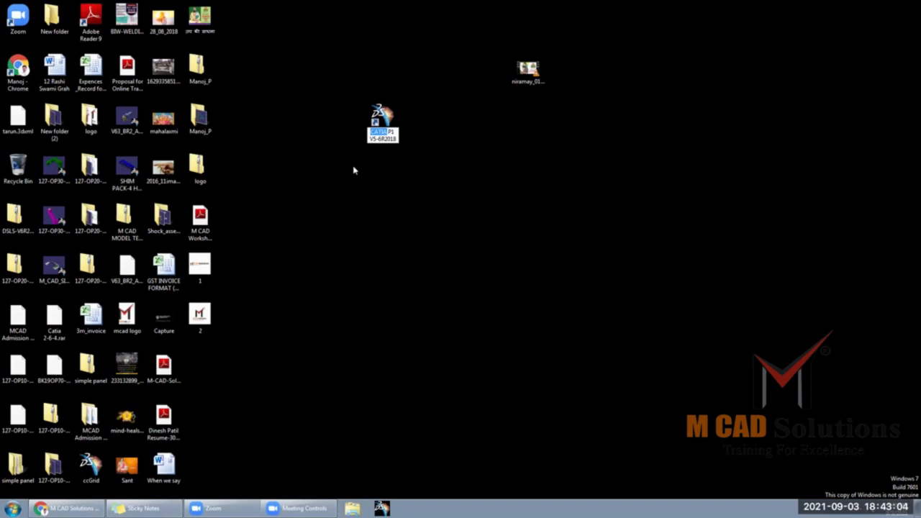
{"action": "key", "text": "shift+Right"}
{"action": "key", "text": "shift+Right"}
{"action": "key", "text": "shift+Right"}
{"action": "key", "text": "shift+Right"}
{"action": "key", "text": "shift+Right"}
{"action": "key", "text": "shift+Right"}
{"action": "key", "text": "shift+Right"}
{"action": "key", "text": "shift+Right"}
{"action": "key", "text": "shift+Down"}
{"action": "key", "text": "shift+Left"}
{"action": "key", "text": "shift+Left"}
{"action": "key", "text": "shift+Left"}
{"action": "key", "text": "shift+Left"}
{"action": "key", "text": "shift+Left"}
{"action": "key", "text": "shift+Left"}
{"action": "key", "text": "shift+Left"}
{"action": "key", "text": "shift+Left"}
{"action": "key", "text": "shift+Left"}
{"action": "key", "text": "shift+Right"}
{"action": "key", "text": "shift+Right"}
{"action": "key", "text": "shift+Right"}
{"action": "left_click", "coordinate": [387, 124]}
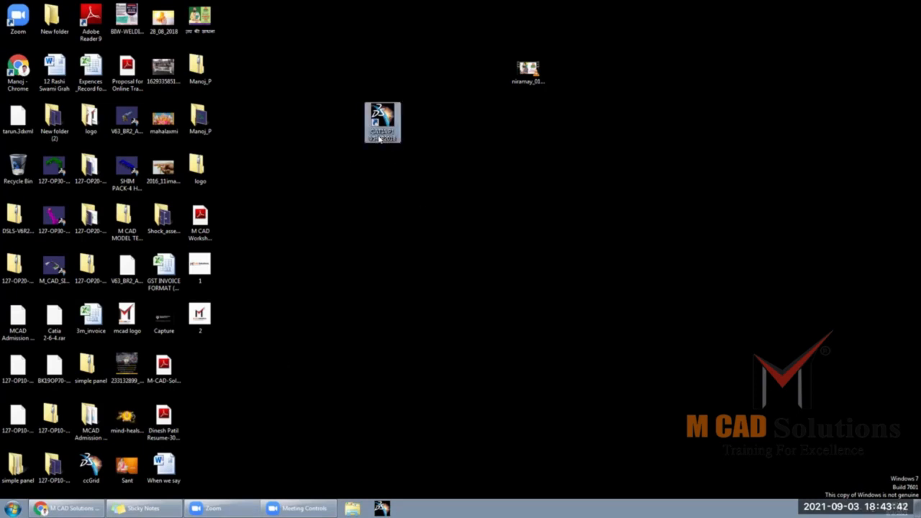
- Highlight the P1 portion of the CATIA desktop shortcut's name and leave the name unedited
{"action": "left_click", "coordinate": [392, 137]}
{"action": "left_click", "coordinate": [392, 133]}
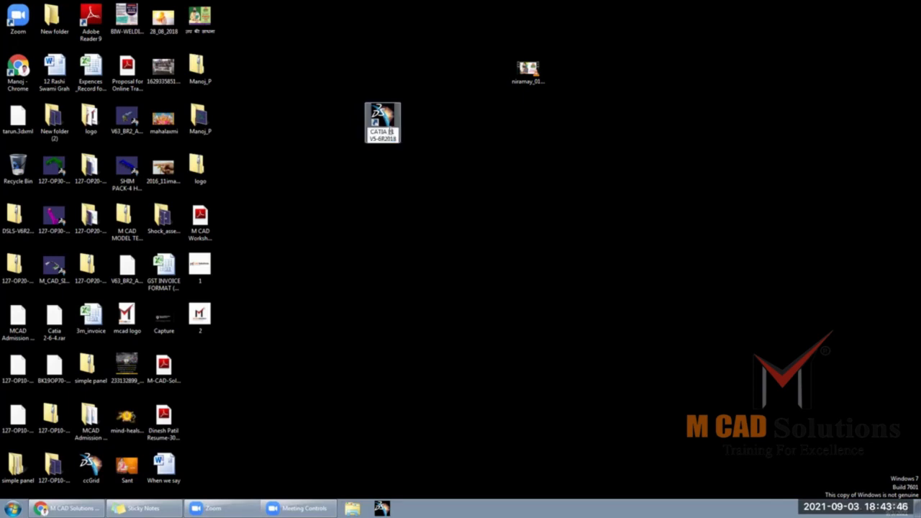
{"action": "left_click_drag", "start_coordinate": [389, 132], "coordinate": [404, 133]}
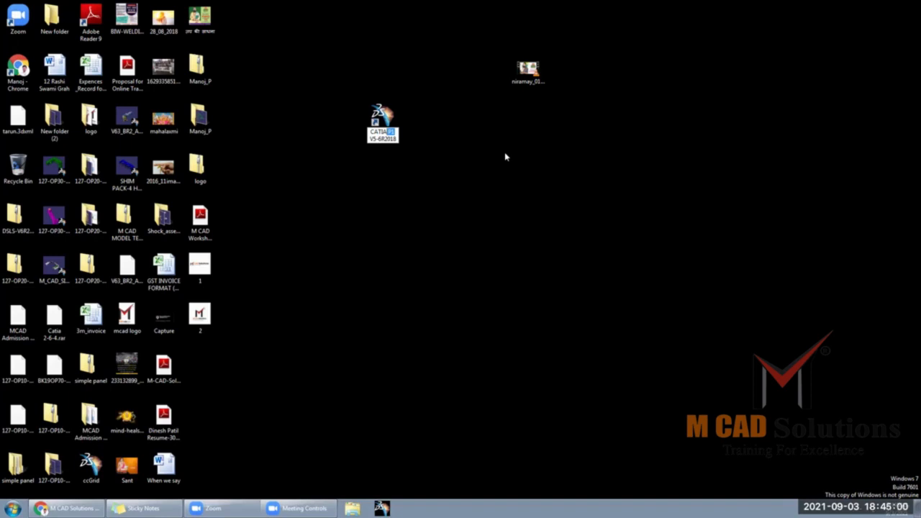
{"action": "left_click", "coordinate": [505, 153]}
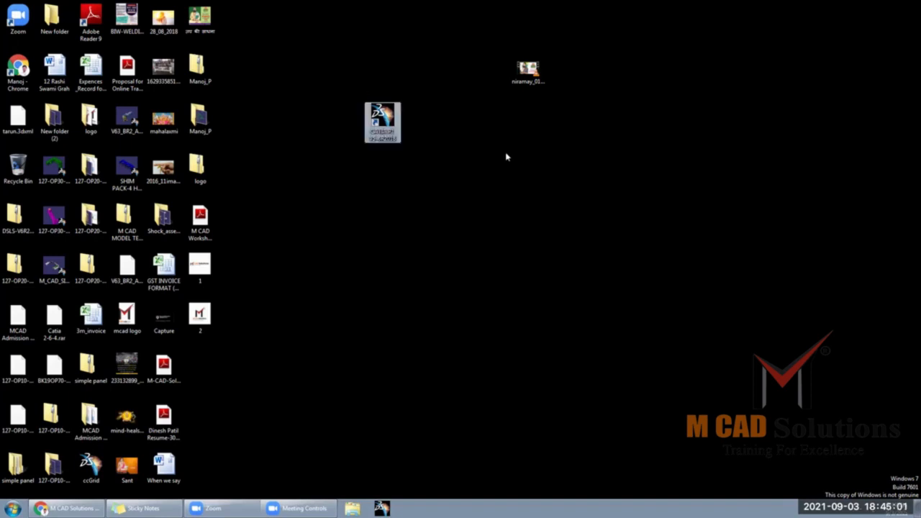
- Highlight the R2018 release portion of the CATIA desktop shortcut's name, then its whole name, leaving it unedited
{"action": "left_click", "coordinate": [381, 137]}
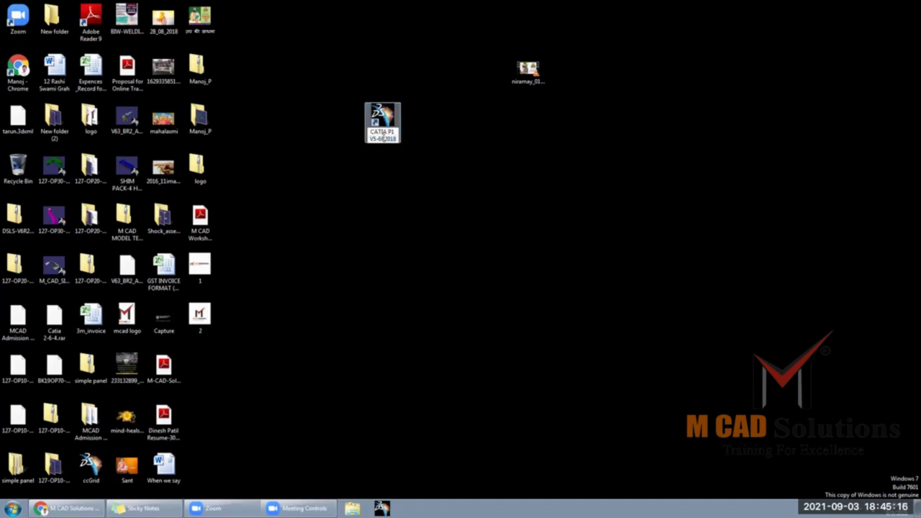
{"action": "left_click_drag", "start_coordinate": [383, 138], "coordinate": [424, 145]}
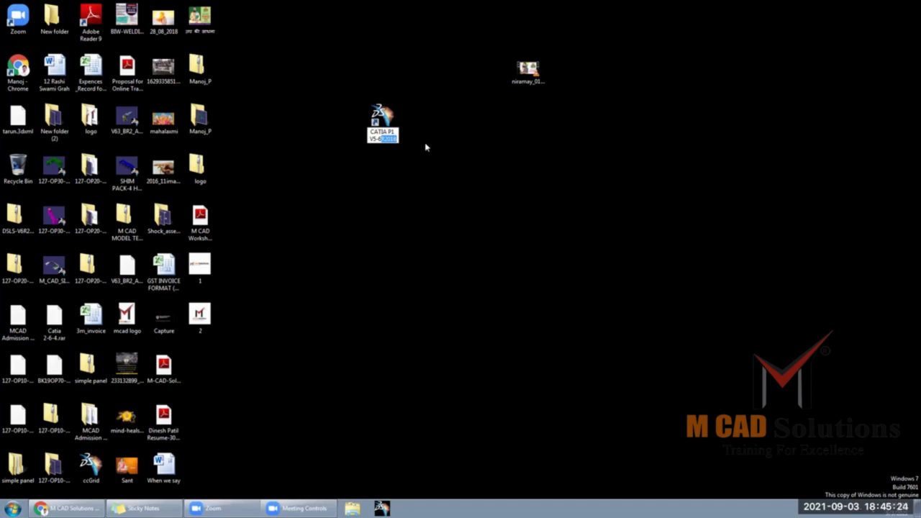
{"action": "key", "text": "Return"}
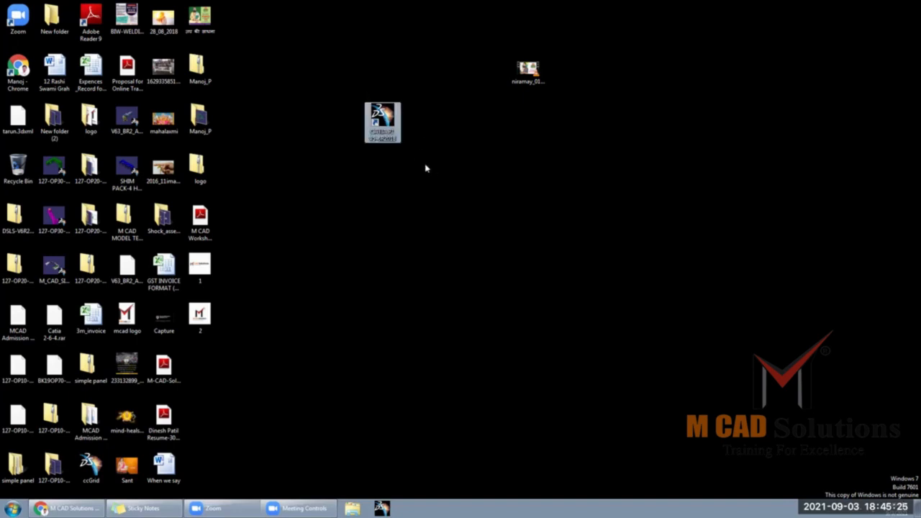
{"action": "left_click", "coordinate": [390, 140]}
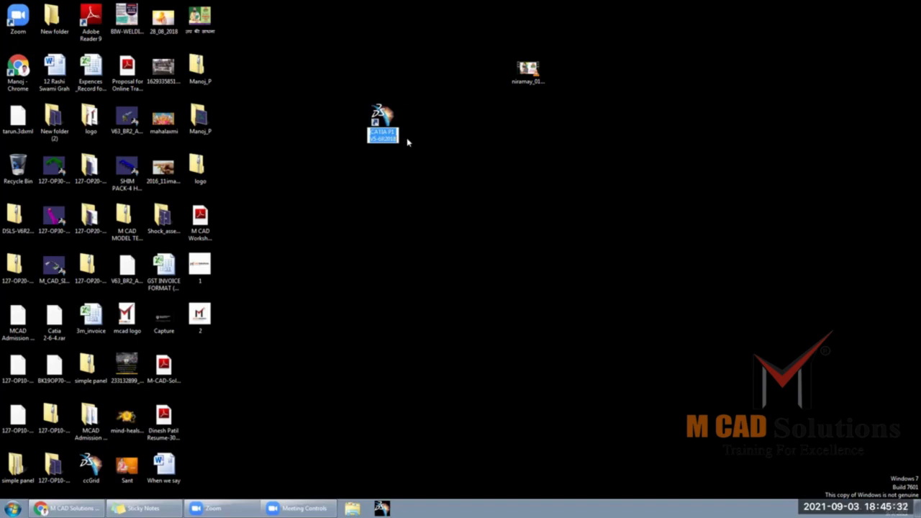
{"action": "left_click", "coordinate": [387, 123]}
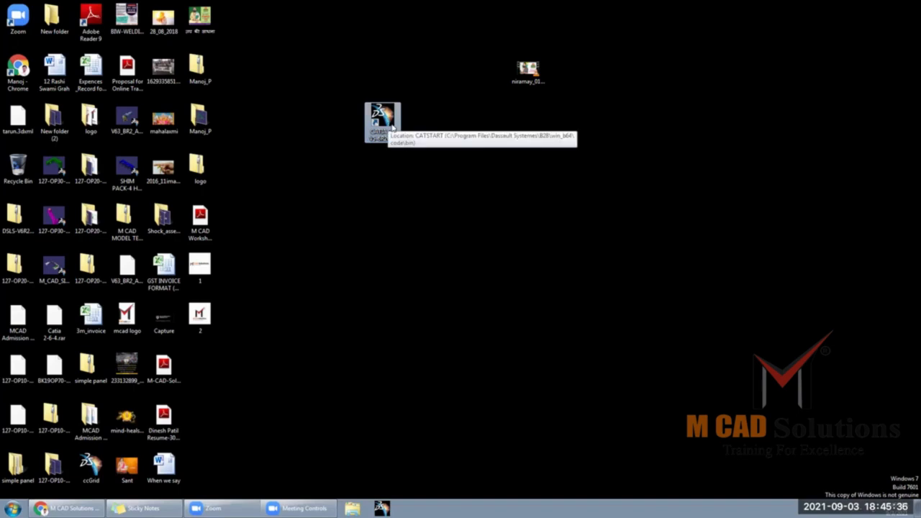
- Switch to CATIA V5 and dismiss its welcome dialog
{"action": "left_click", "coordinate": [571, 173]}
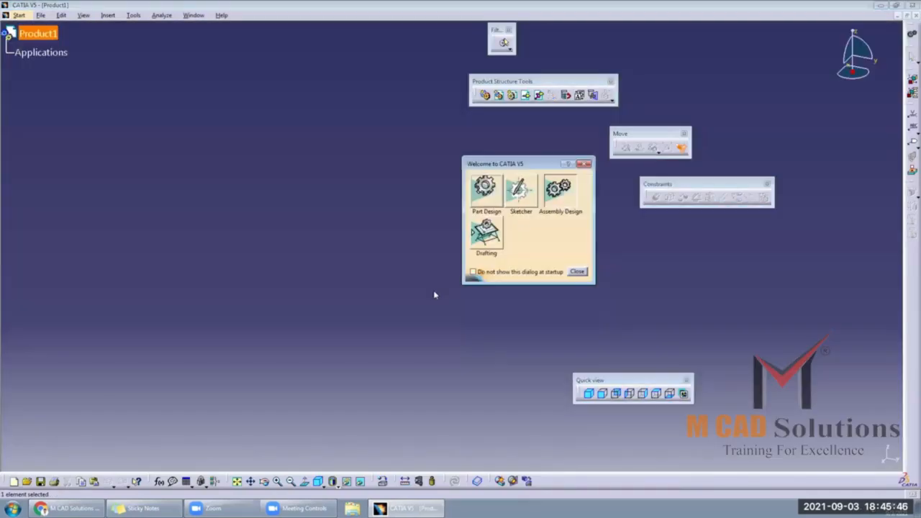
{"action": "left_click", "coordinate": [585, 166]}
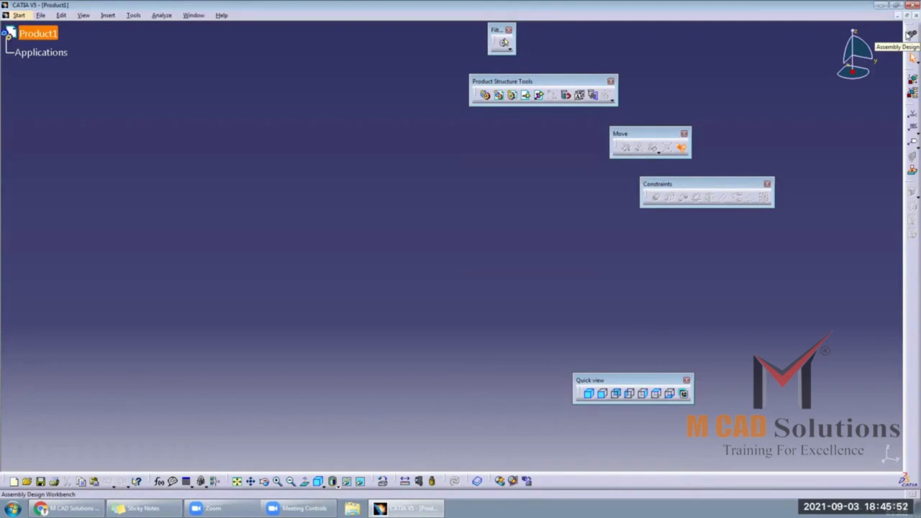
- Switch to the Product Structure workbench and close the Product1 document
{"action": "left_click", "coordinate": [19, 15]}
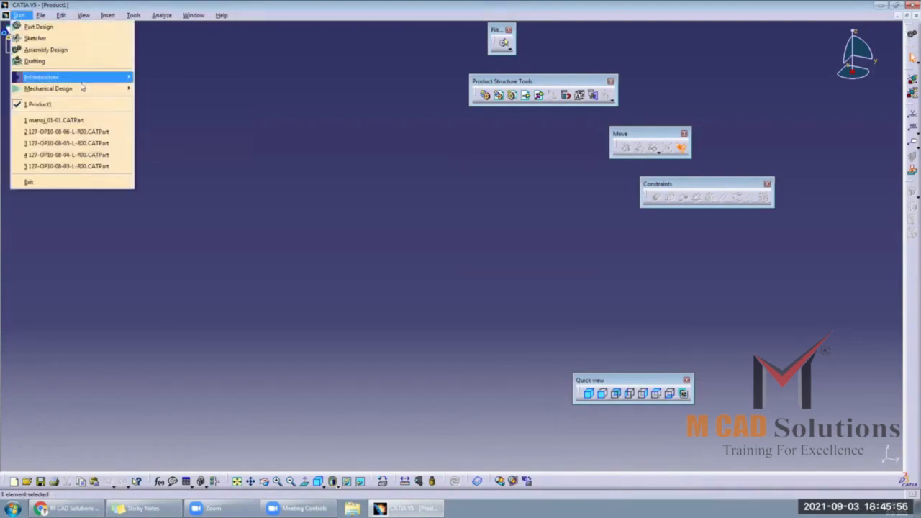
{"action": "mouse_move", "coordinate": [85, 88]}
{"action": "mouse_move", "coordinate": [131, 77]}
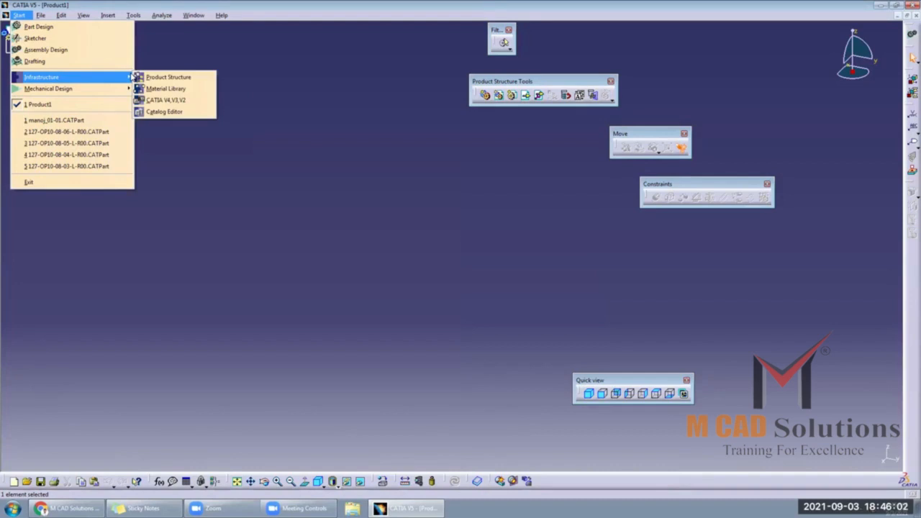
{"action": "left_click", "coordinate": [170, 77]}
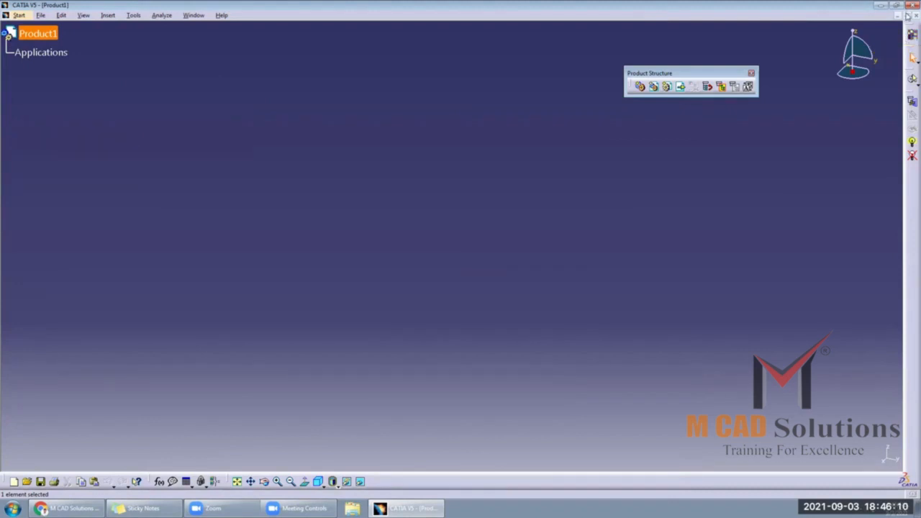
{"action": "left_click", "coordinate": [915, 15]}
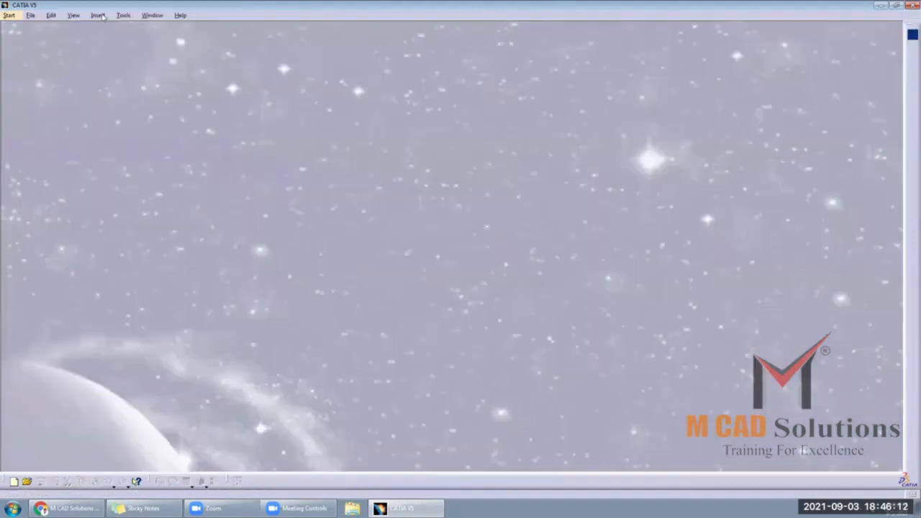
- Remove Sketcher, Part Design, Drafting and Assembly Design from the favorite workbenches in the Customize settings
{"action": "left_click", "coordinate": [130, 16]}
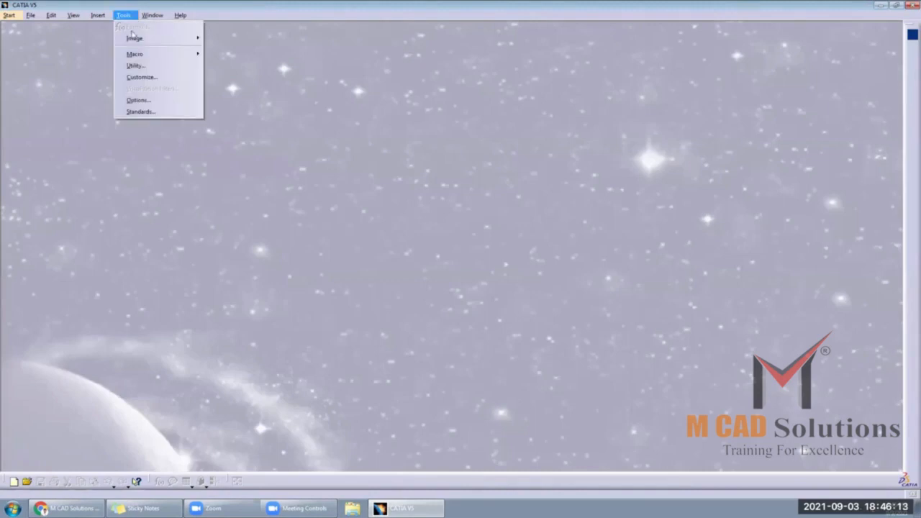
{"action": "left_click", "coordinate": [143, 77]}
{"action": "left_click", "coordinate": [241, 180]}
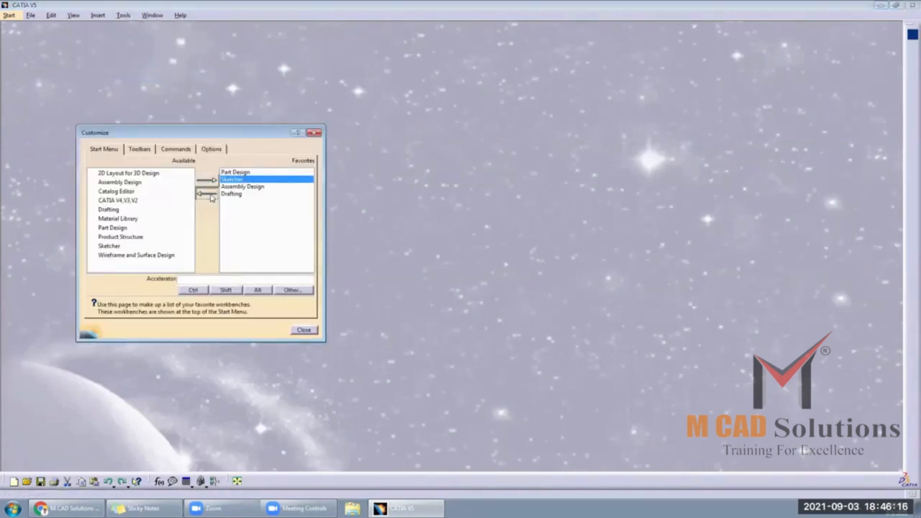
{"action": "left_click", "coordinate": [209, 194]}
{"action": "left_click", "coordinate": [235, 173]}
{"action": "left_click", "coordinate": [207, 193]}
{"action": "left_click", "coordinate": [231, 179]}
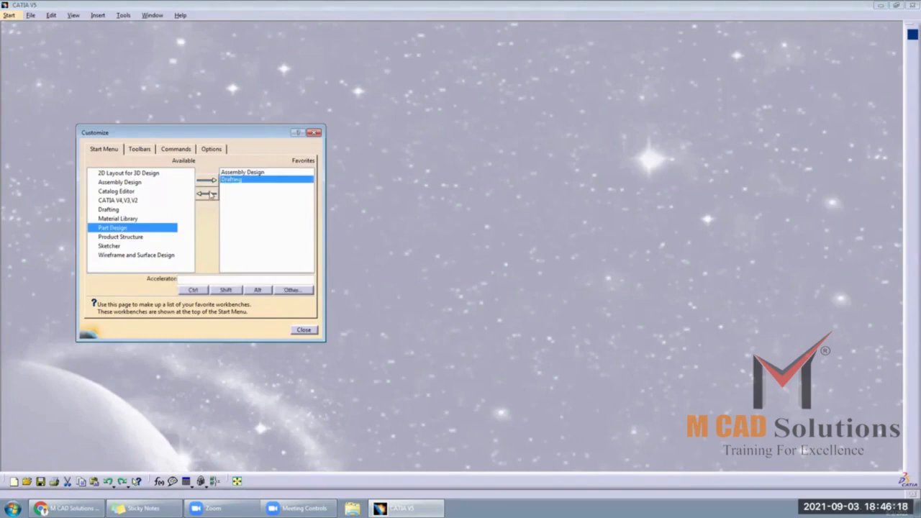
{"action": "left_click", "coordinate": [206, 194]}
{"action": "left_click", "coordinate": [237, 172]}
{"action": "left_click", "coordinate": [207, 194]}
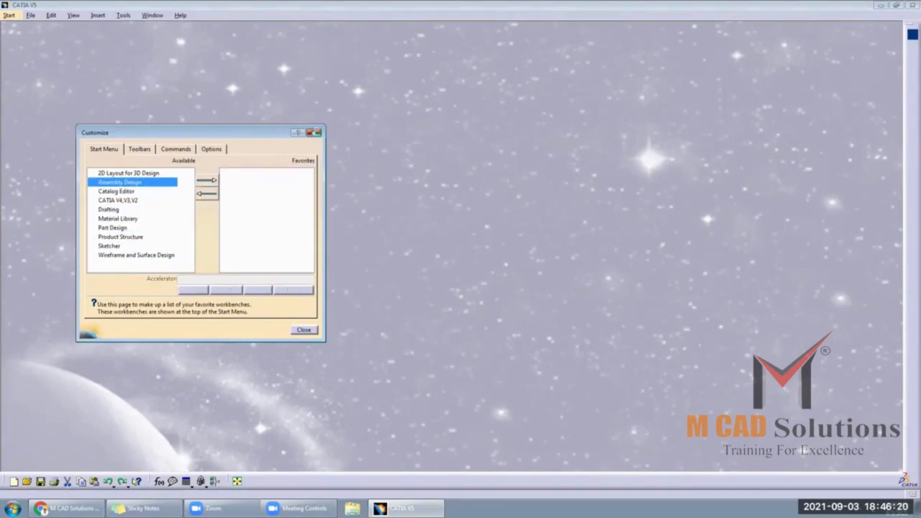
{"action": "left_click", "coordinate": [314, 132]}
- Examine which workbenches are offered under Mechanical Design with the favorites list emptied
{"action": "left_click", "coordinate": [9, 15]}
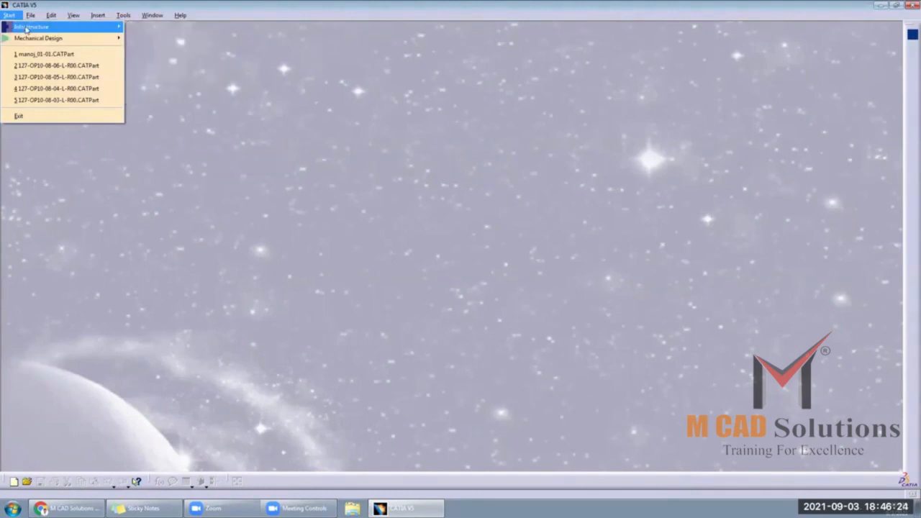
{"action": "mouse_move", "coordinate": [25, 42]}
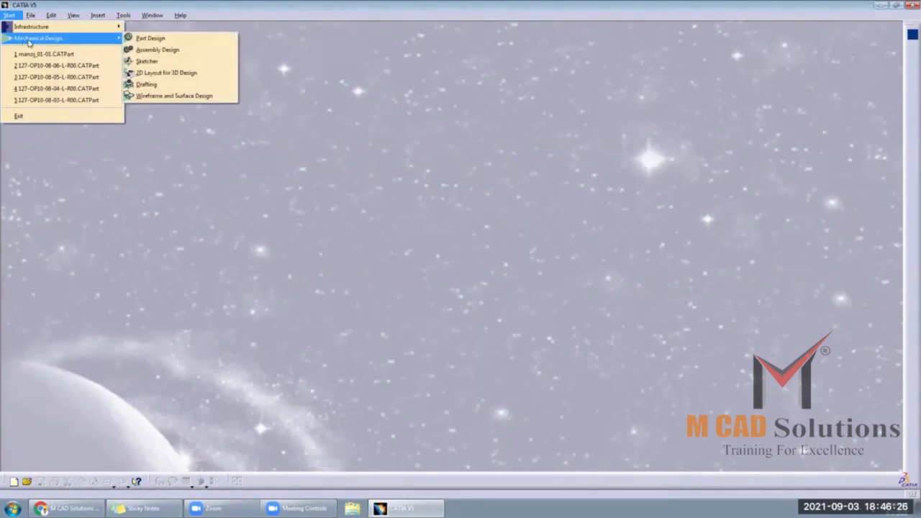
{"action": "mouse_move", "coordinate": [87, 41]}
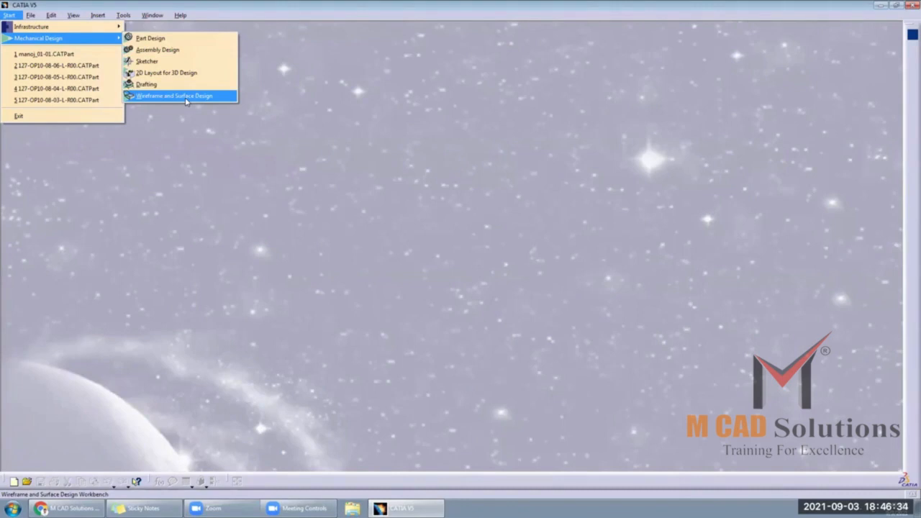
{"action": "left_click", "coordinate": [529, 114]}
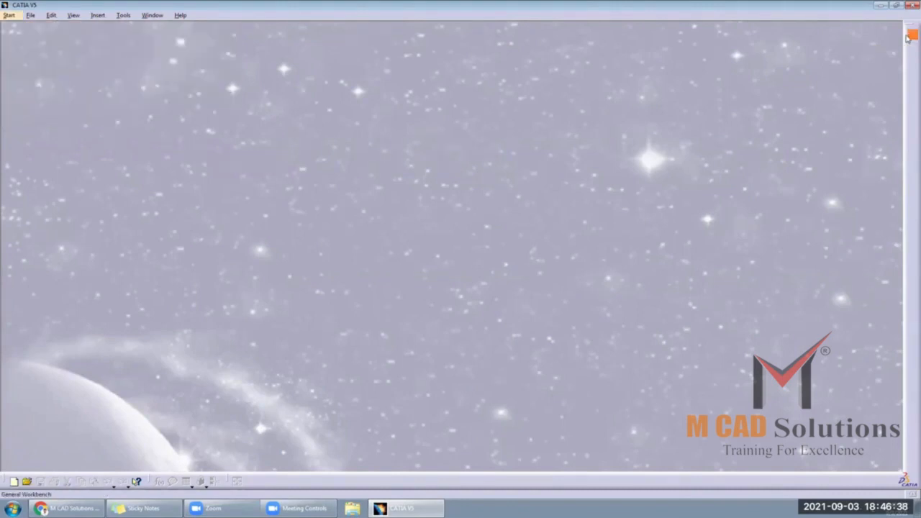
{"action": "left_click", "coordinate": [583, 164]}
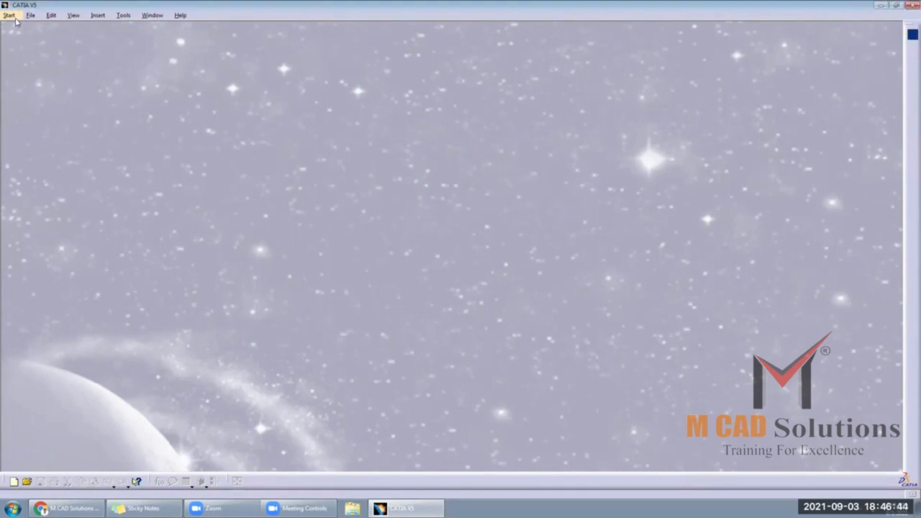
- Add Sketcher, Part Design, Assembly Design, Drafting, and Wireframe and Surface Design to the favorite workbenches in that order and show the updated list
{"action": "left_click", "coordinate": [122, 15]}
{"action": "left_click", "coordinate": [165, 77]}
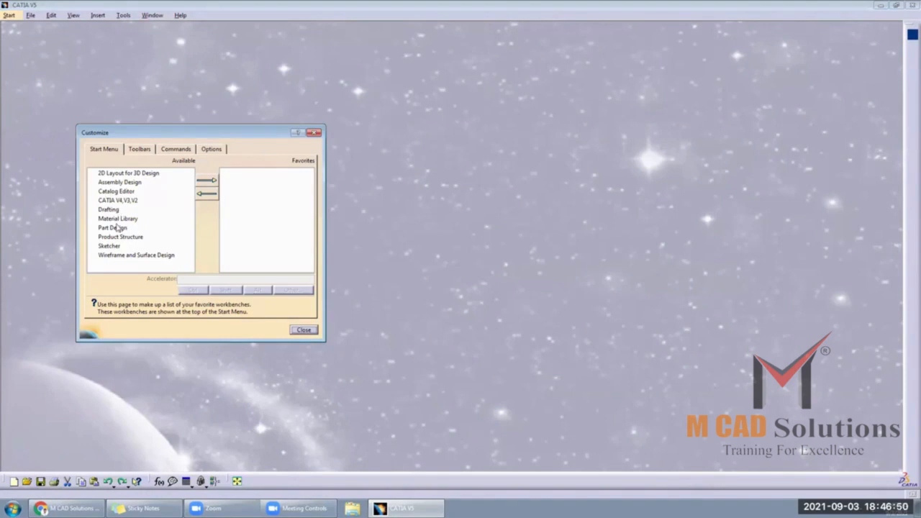
{"action": "left_click", "coordinate": [117, 247]}
{"action": "left_click", "coordinate": [207, 180]}
{"action": "left_click", "coordinate": [112, 227]}
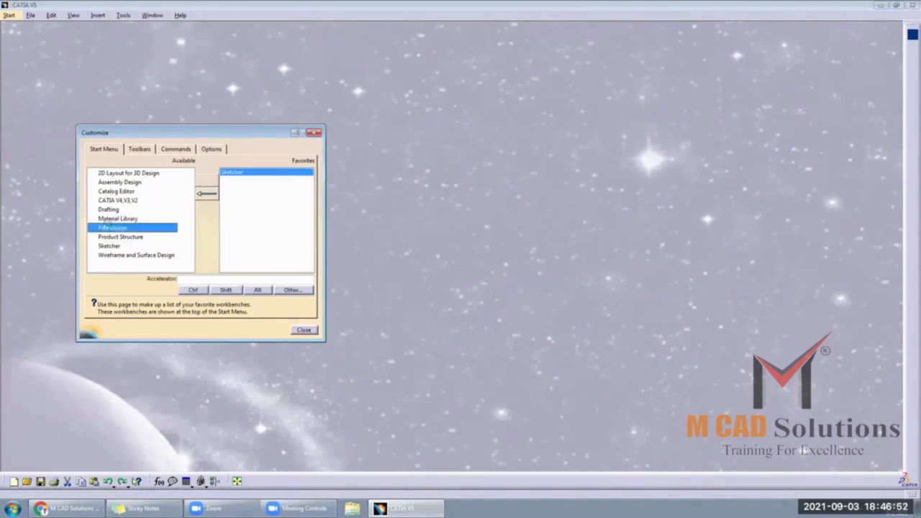
{"action": "left_click", "coordinate": [206, 180]}
{"action": "left_click", "coordinate": [120, 182]}
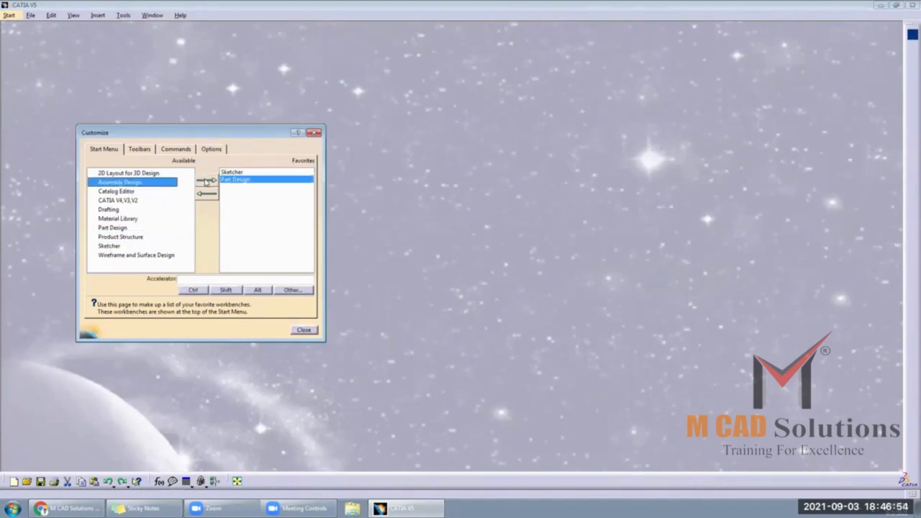
{"action": "left_click", "coordinate": [207, 180]}
{"action": "left_click", "coordinate": [111, 209]}
{"action": "left_click", "coordinate": [208, 179]}
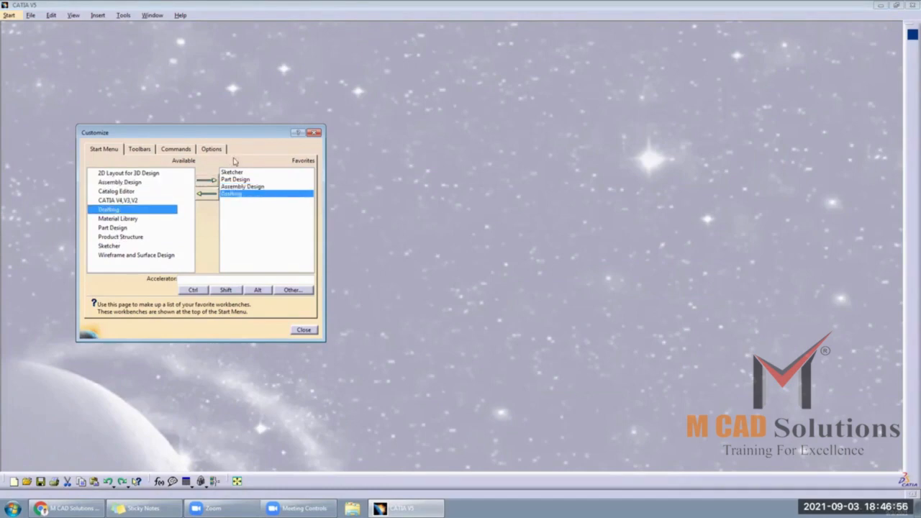
{"action": "left_click", "coordinate": [128, 255]}
{"action": "left_click", "coordinate": [206, 182]}
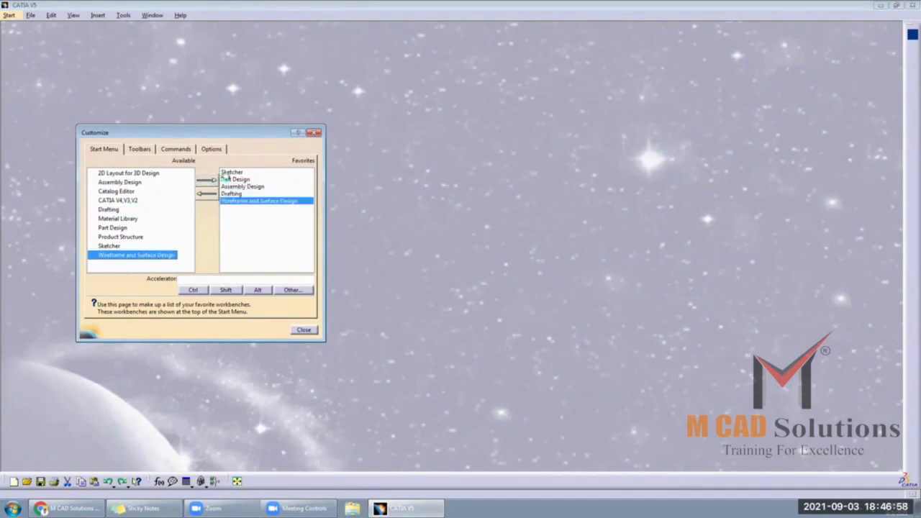
{"action": "left_click", "coordinate": [303, 329]}
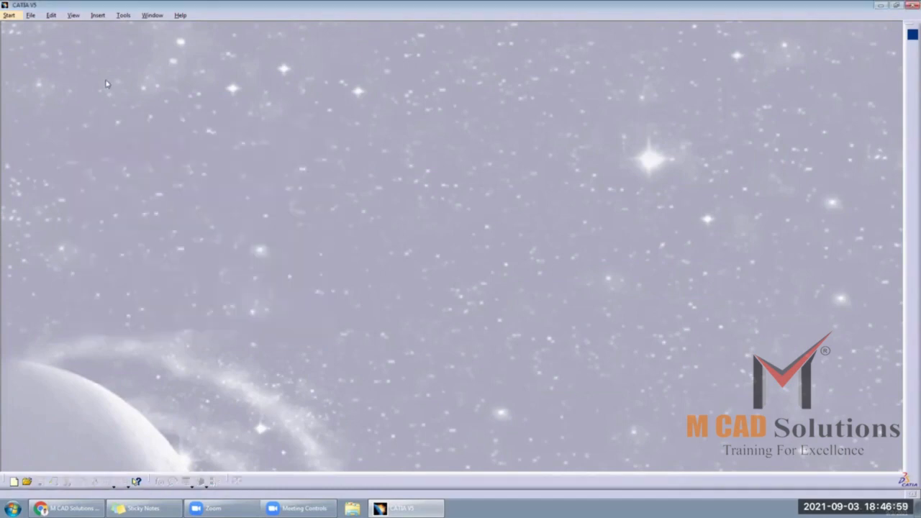
{"action": "left_click", "coordinate": [8, 16]}
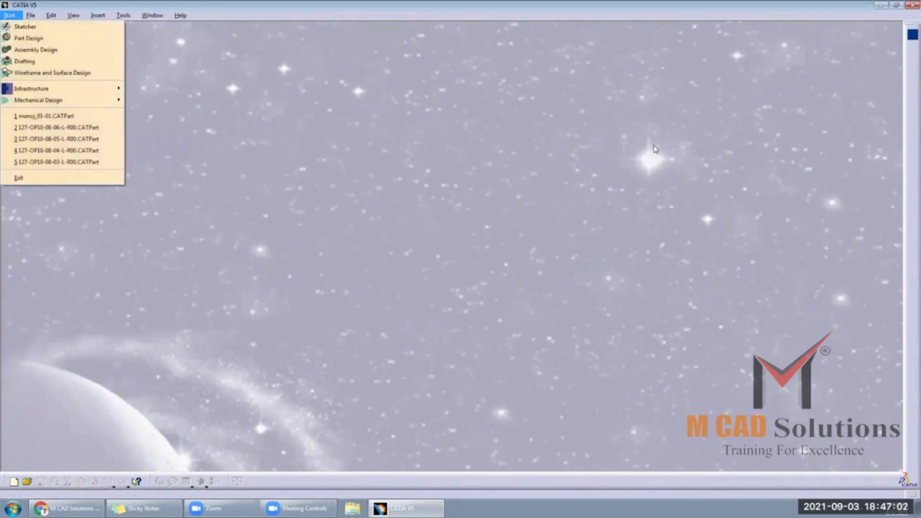
- Display the favorite workbenches in the Welcome to CATIA V5 dialog, then dismiss it without choosing one
{"action": "left_click", "coordinate": [685, 154]}
{"action": "left_click", "coordinate": [913, 35]}
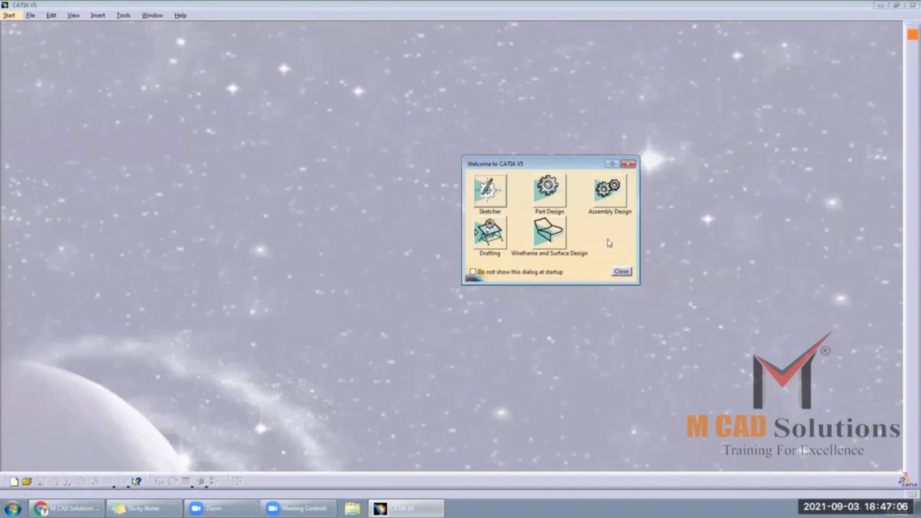
{"action": "left_click", "coordinate": [620, 271]}
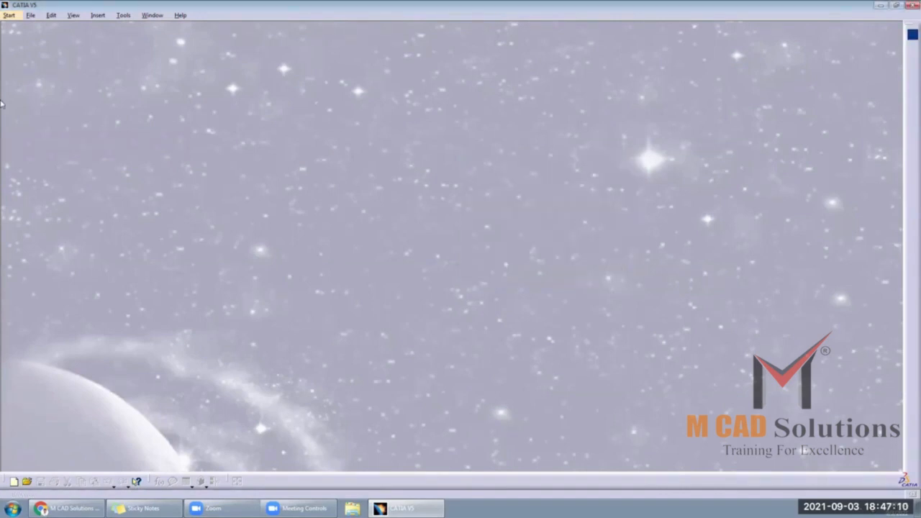
- Examine the ways to begin work: the Mechanical Design workbenches, the new document types, the welcome dialog and the file commands
{"action": "left_click", "coordinate": [8, 15]}
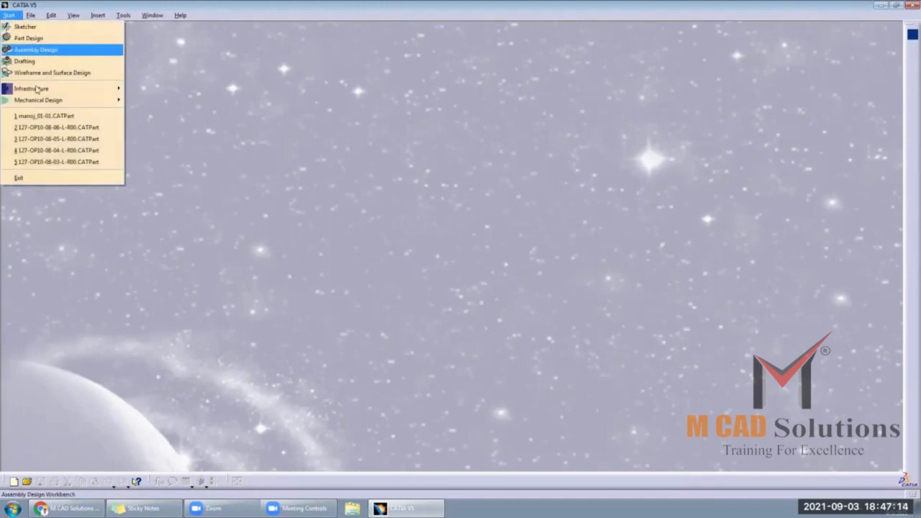
{"action": "mouse_move", "coordinate": [39, 100]}
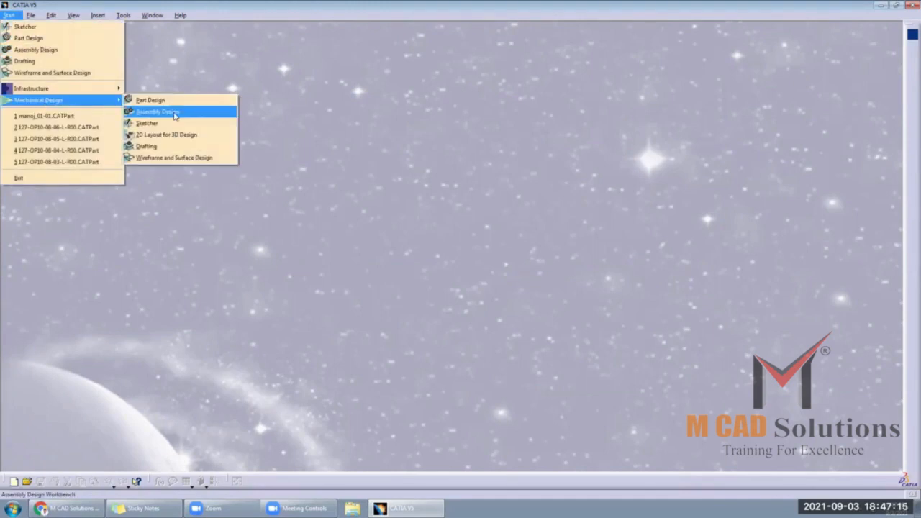
{"action": "left_click", "coordinate": [39, 27]}
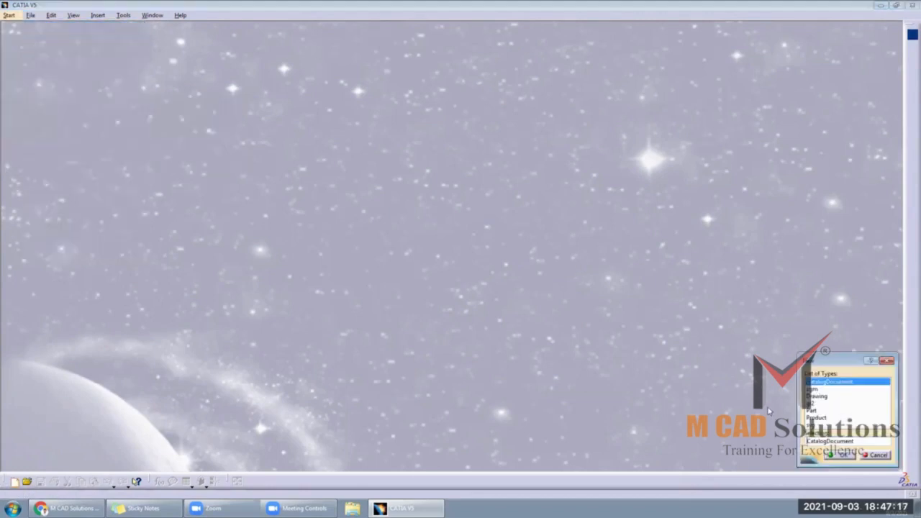
{"action": "left_click", "coordinate": [877, 454]}
{"action": "left_click", "coordinate": [15, 483]}
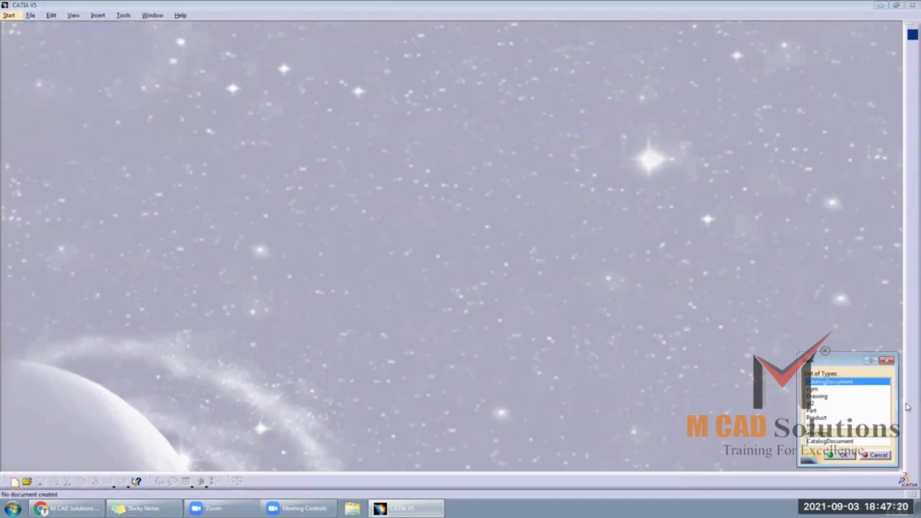
{"action": "left_click", "coordinate": [882, 454]}
{"action": "left_click", "coordinate": [910, 36]}
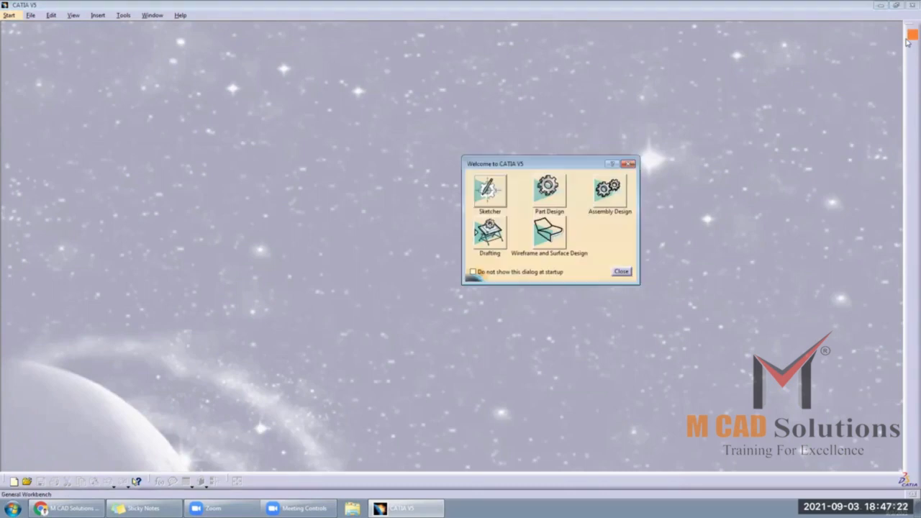
{"action": "left_click", "coordinate": [628, 165]}
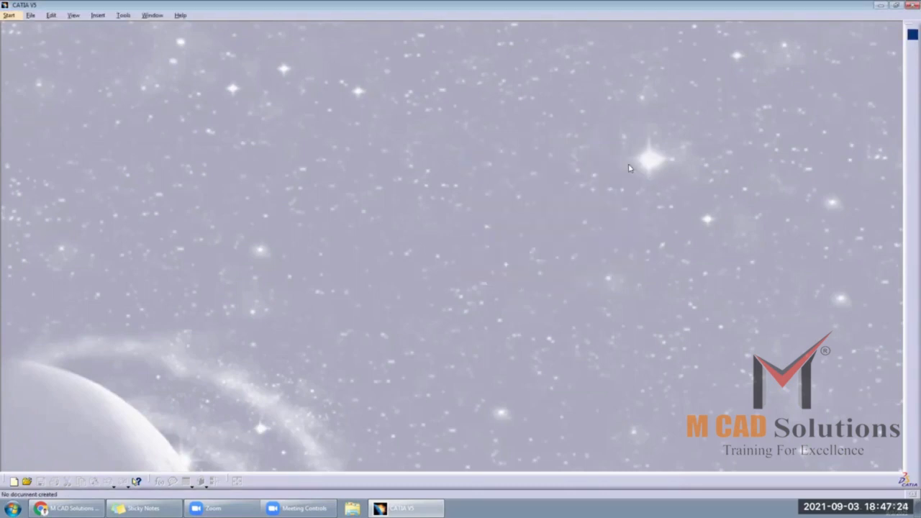
{"action": "left_click", "coordinate": [29, 18]}
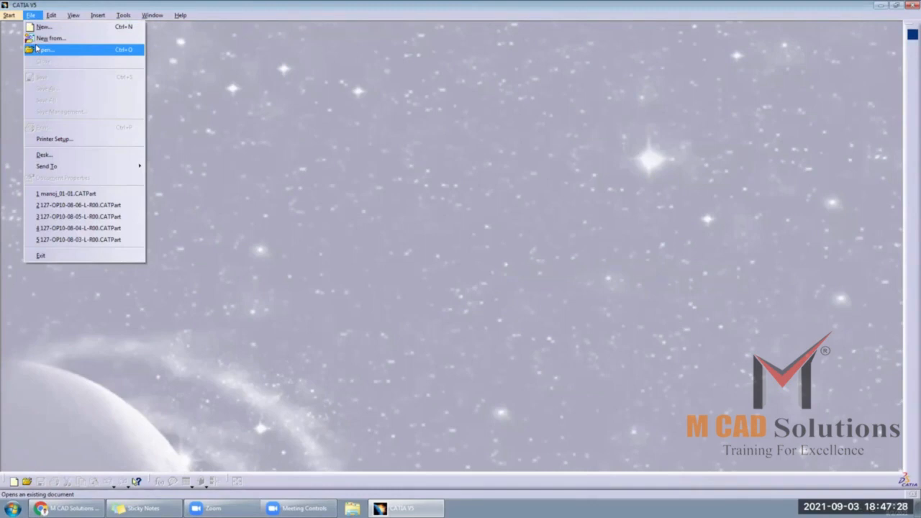
{"action": "left_click", "coordinate": [310, 119]}
- Create a new Part Design part named Part1 with hybrid design enabled, and highlight Part1 in the specification tree before clearing the selection
{"action": "left_click", "coordinate": [6, 17]}
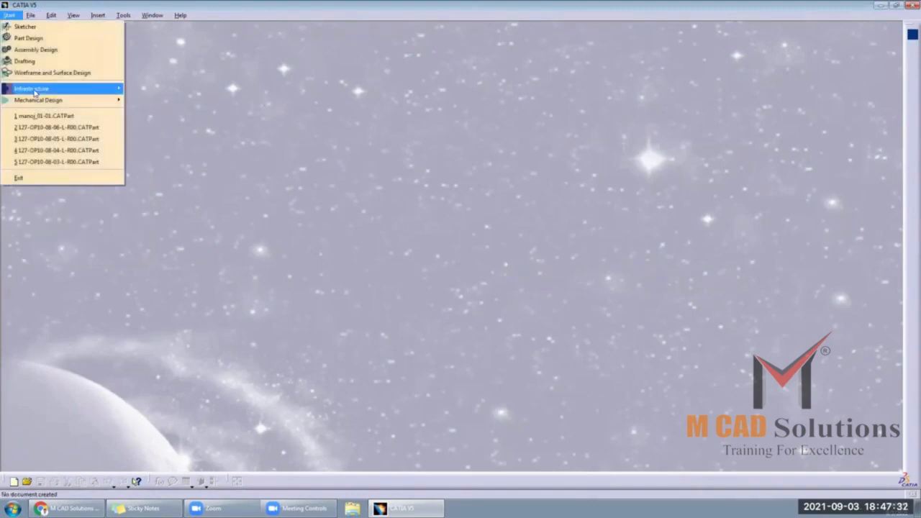
{"action": "mouse_move", "coordinate": [69, 100]}
{"action": "left_click", "coordinate": [160, 101]}
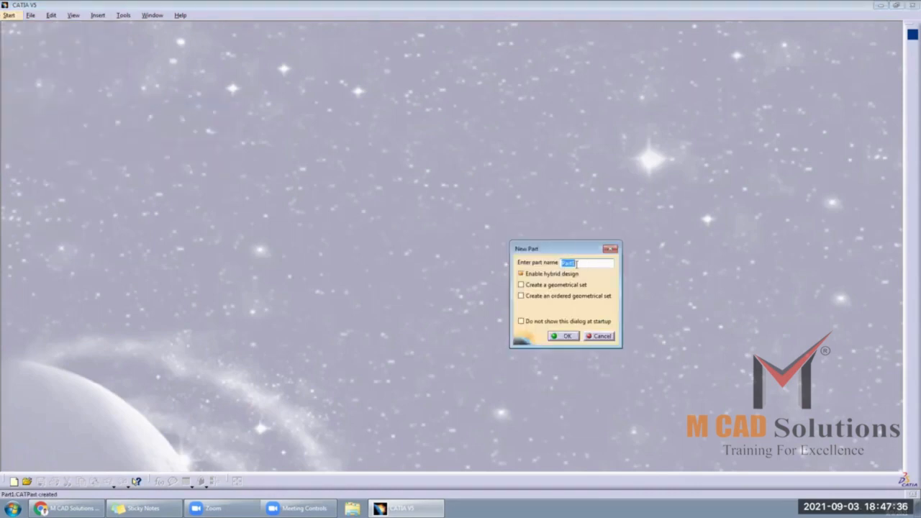
{"action": "left_click", "coordinate": [560, 335]}
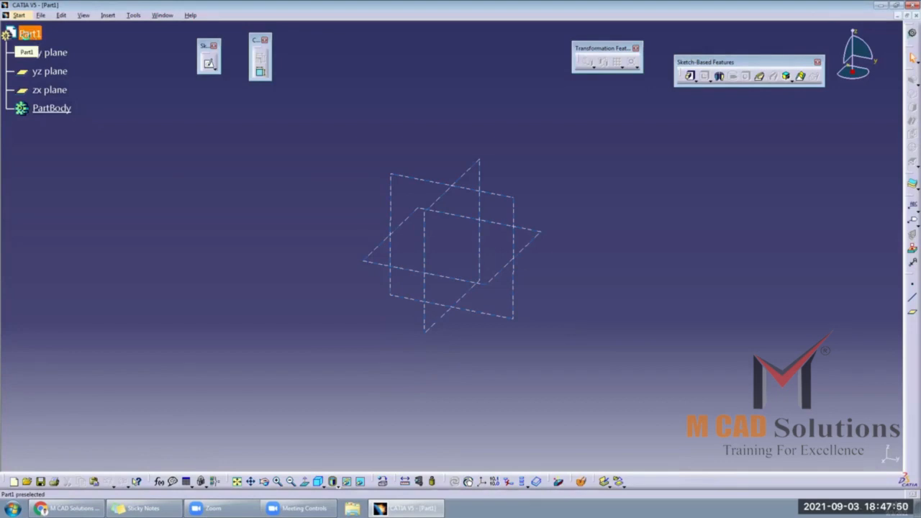
{"action": "left_click", "coordinate": [32, 38]}
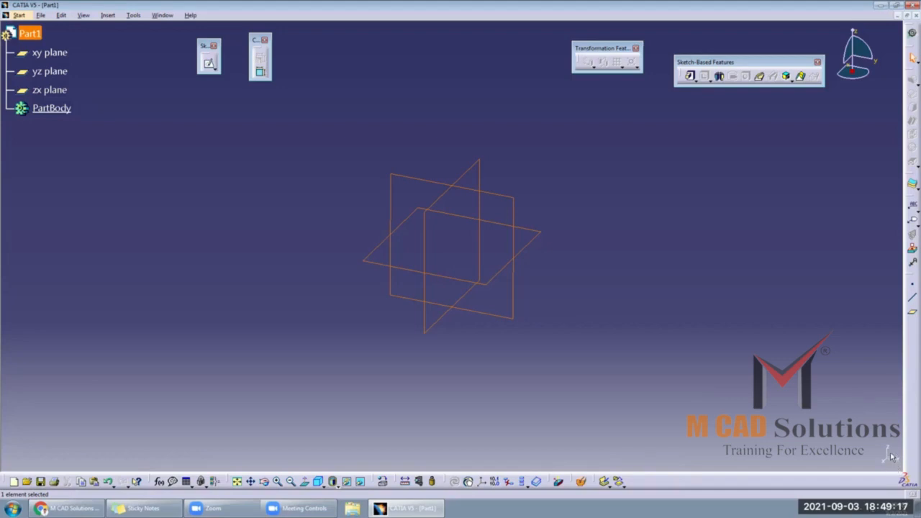
{"action": "left_click", "coordinate": [134, 209]}
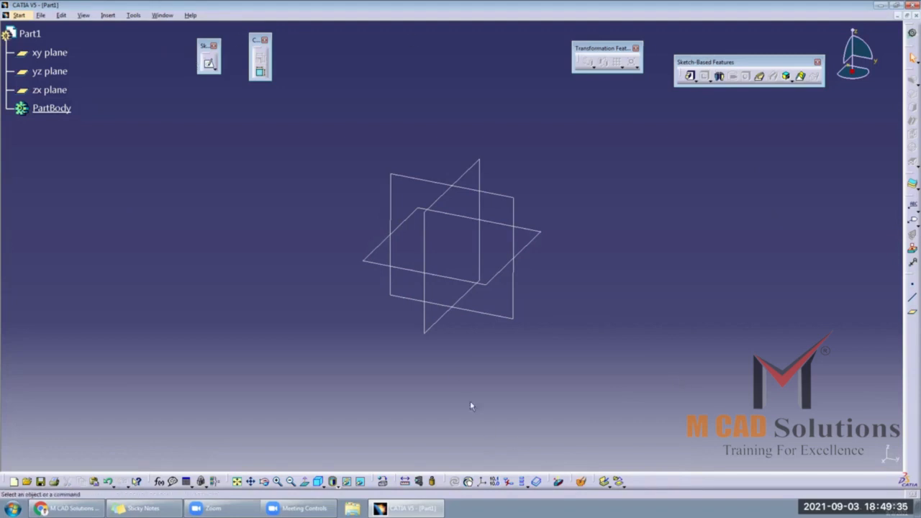
- Open the Options dialog, collapse the Infrastructure, Mechanical Design and General categories, and show the General settings
{"action": "left_click", "coordinate": [135, 15]}
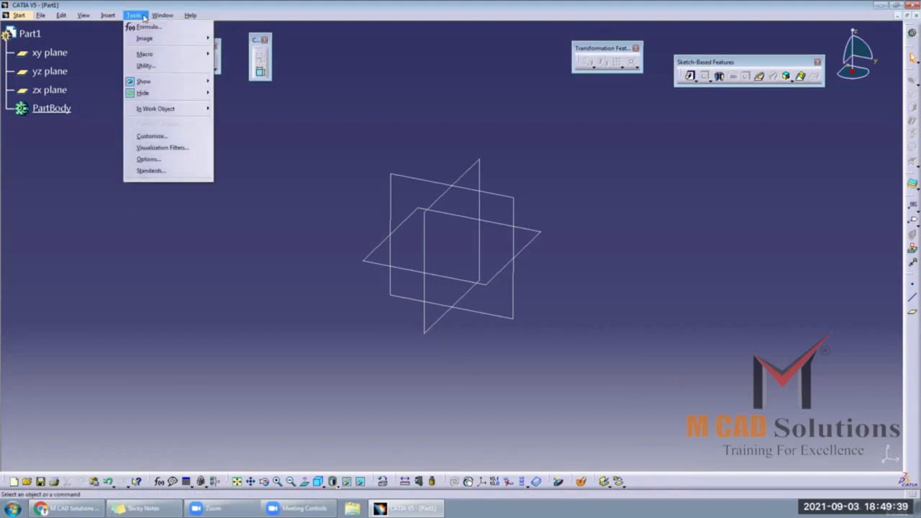
{"action": "left_click", "coordinate": [160, 159]}
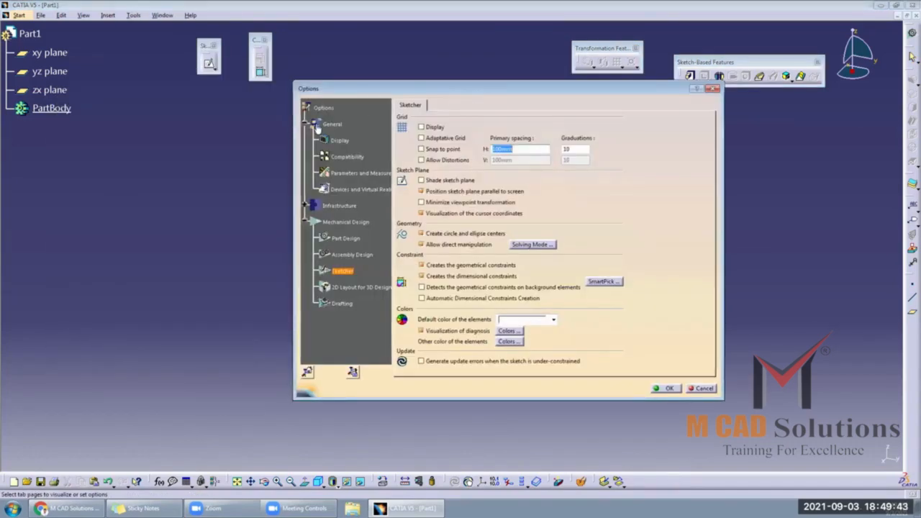
{"action": "left_click", "coordinate": [330, 125]}
{"action": "left_click", "coordinate": [341, 206]}
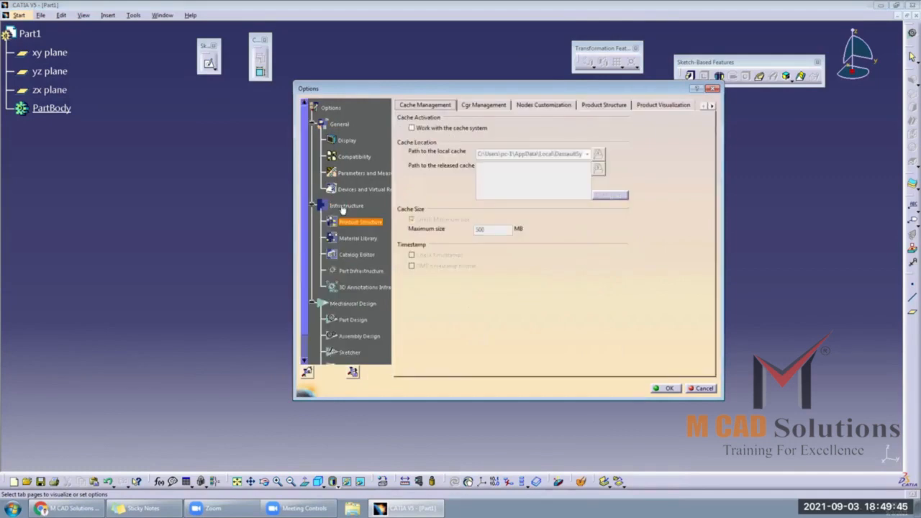
{"action": "left_click", "coordinate": [312, 205]}
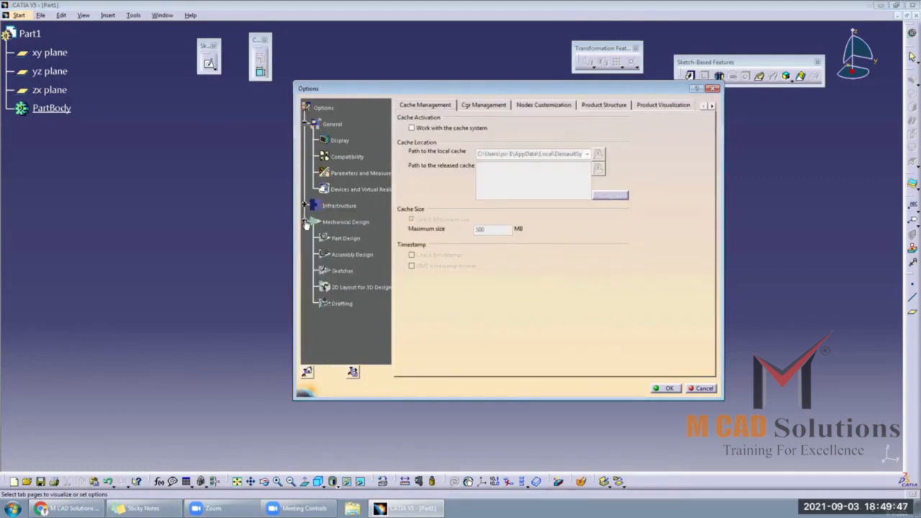
{"action": "left_click", "coordinate": [305, 222]}
{"action": "left_click", "coordinate": [305, 123]}
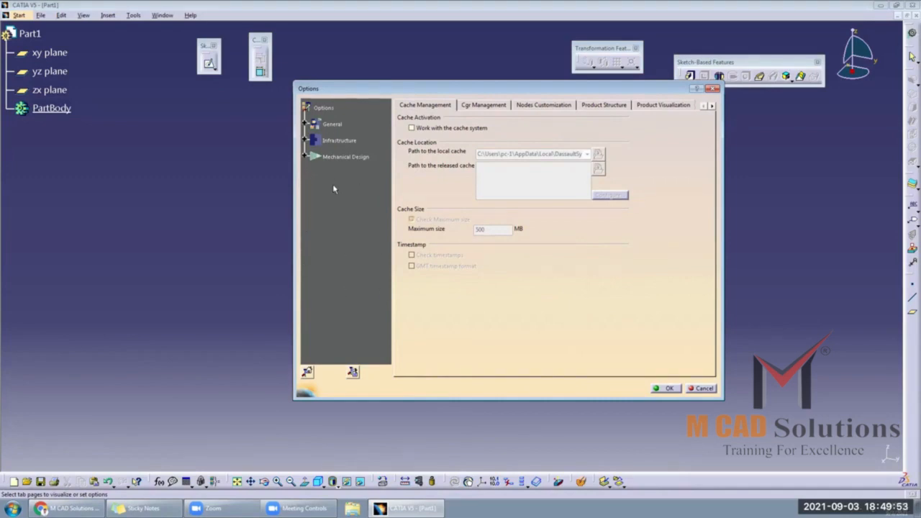
{"action": "left_click", "coordinate": [334, 127]}
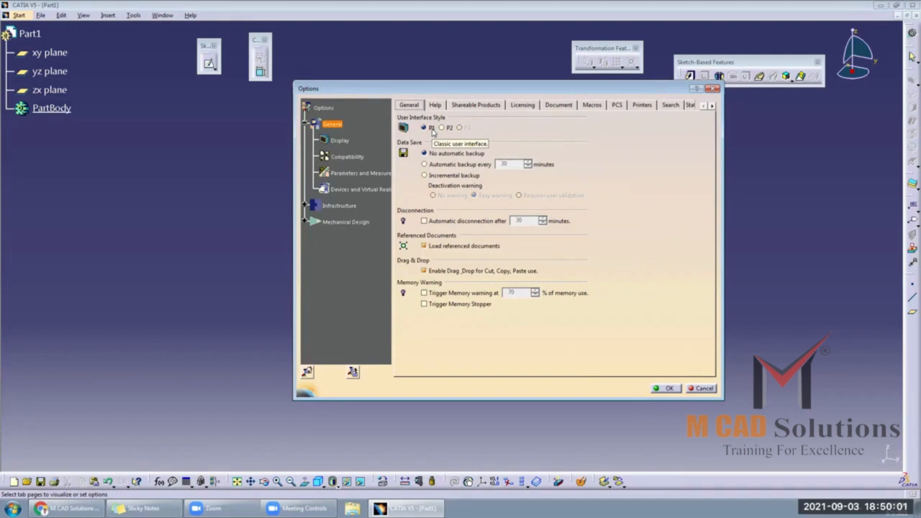
- Try automatic backup every 30 minutes as the data save option, then return to No automatic backup
{"action": "left_click", "coordinate": [458, 168]}
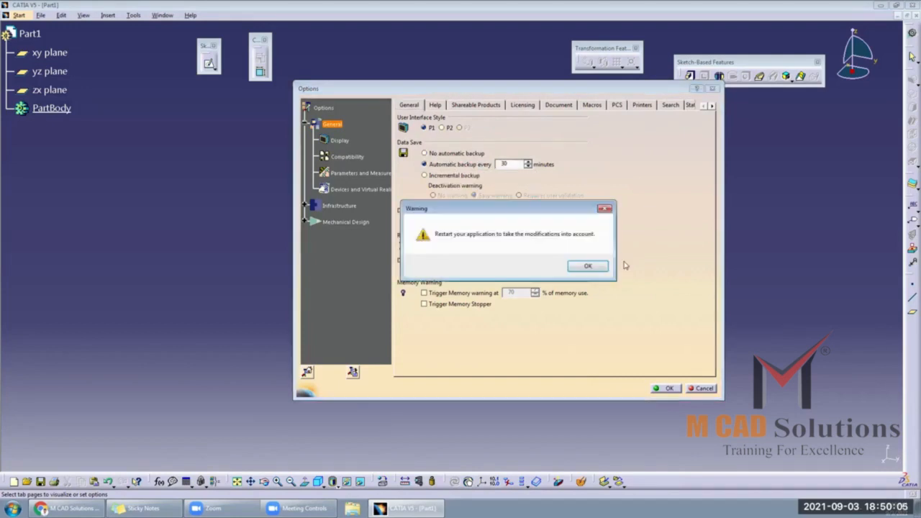
{"action": "left_click", "coordinate": [588, 267]}
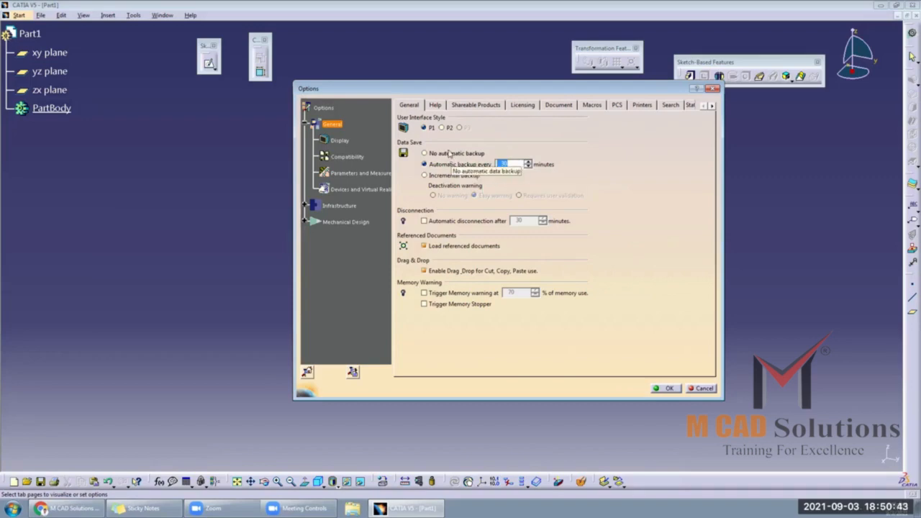
{"action": "left_click", "coordinate": [449, 154]}
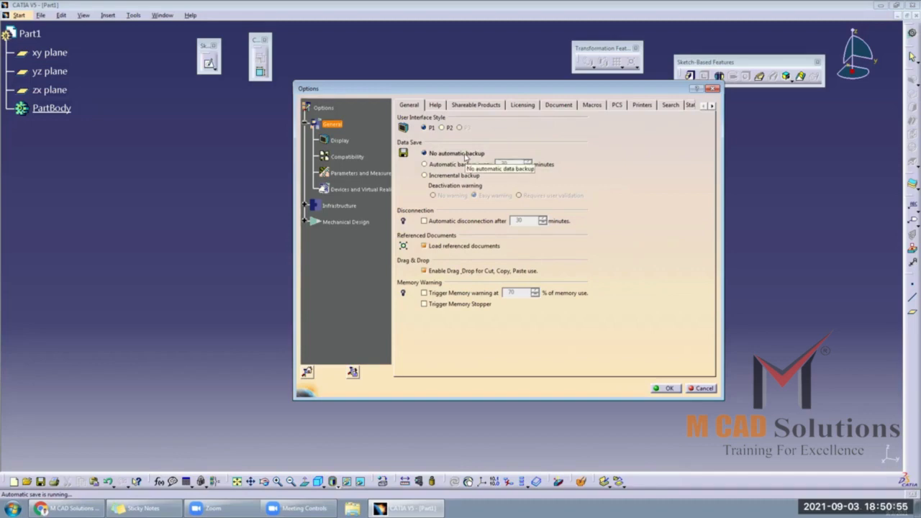
- Review the Licensing settings and the Macros settings, highlighting MS VBA among the default editors
{"action": "left_click", "coordinate": [522, 104]}
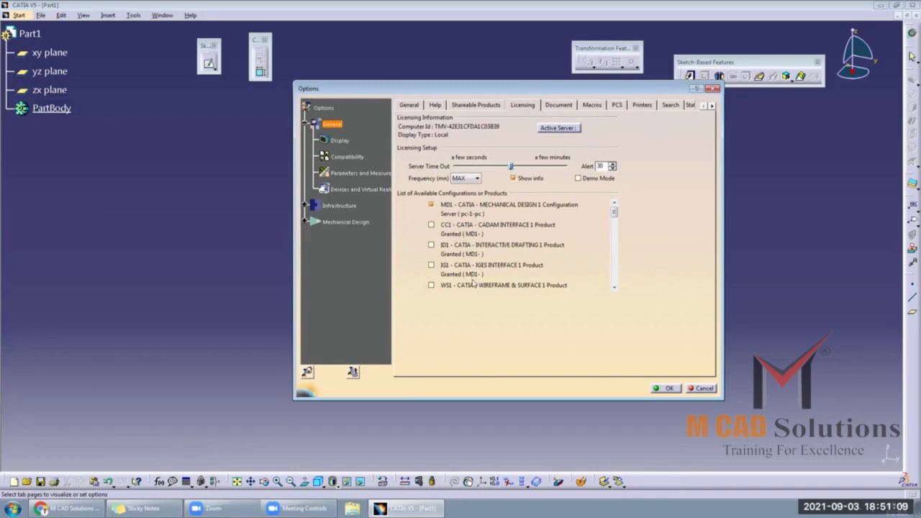
{"action": "left_click", "coordinate": [712, 105]}
{"action": "left_click", "coordinate": [562, 105]}
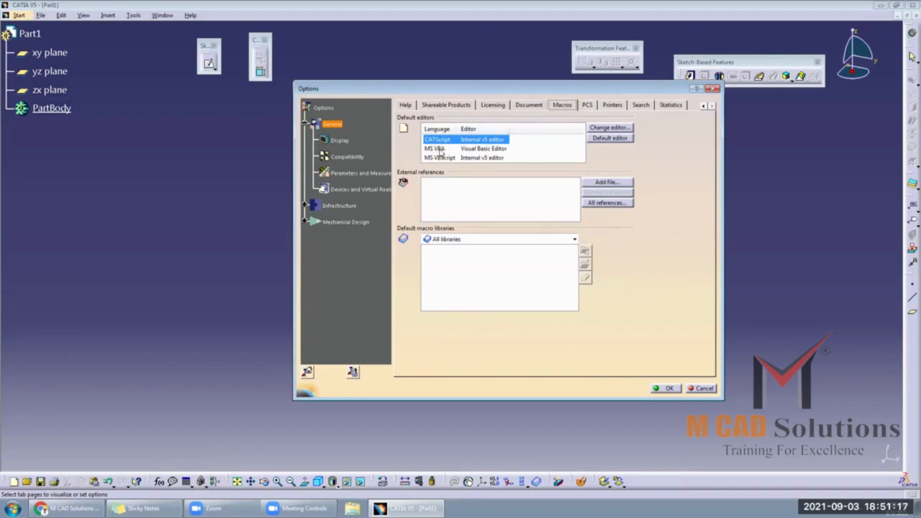
{"action": "left_click", "coordinate": [440, 149]}
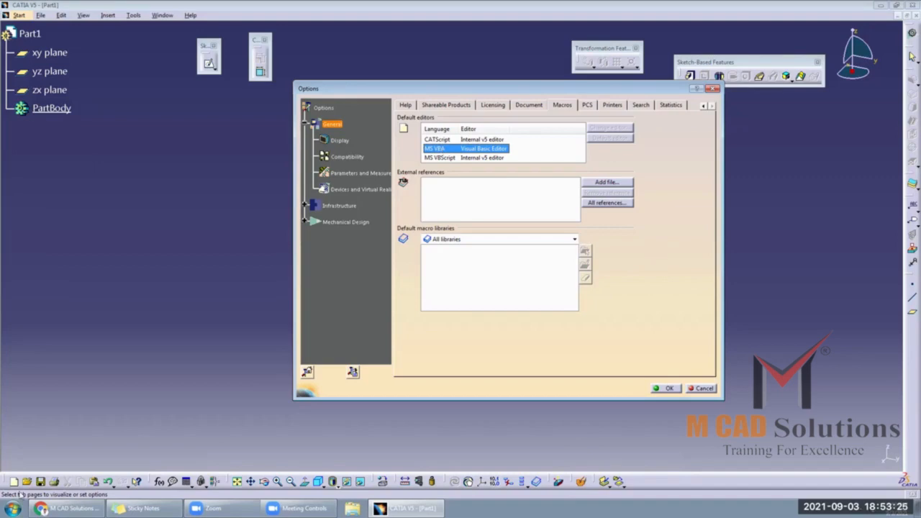
- Switch to Windows Explorer and open the 12_MACROS folder inside BIW_FIXTURE_DESIGN on Local Disk (G:)
{"action": "key", "text": "super+e"}
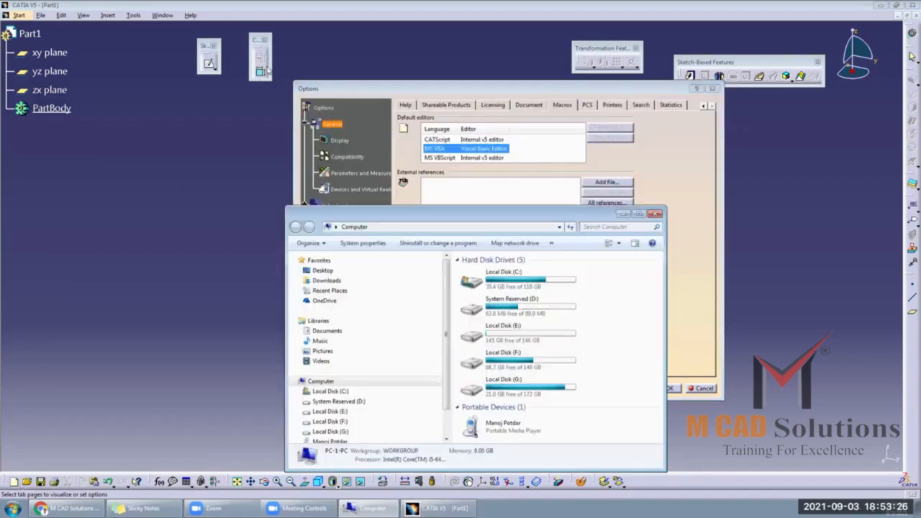
{"action": "left_click", "coordinate": [638, 214]}
{"action": "double_click", "coordinate": [747, 69]}
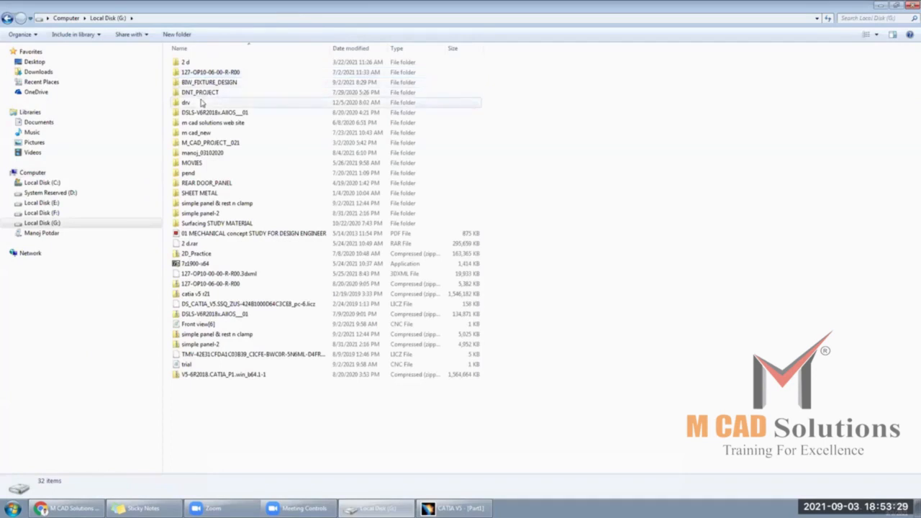
{"action": "left_click", "coordinate": [225, 83]}
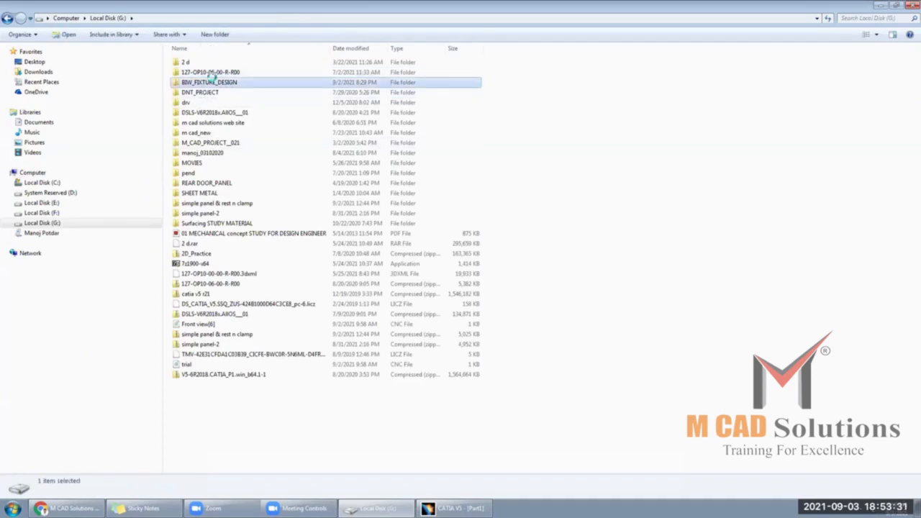
{"action": "double_click", "coordinate": [225, 84]}
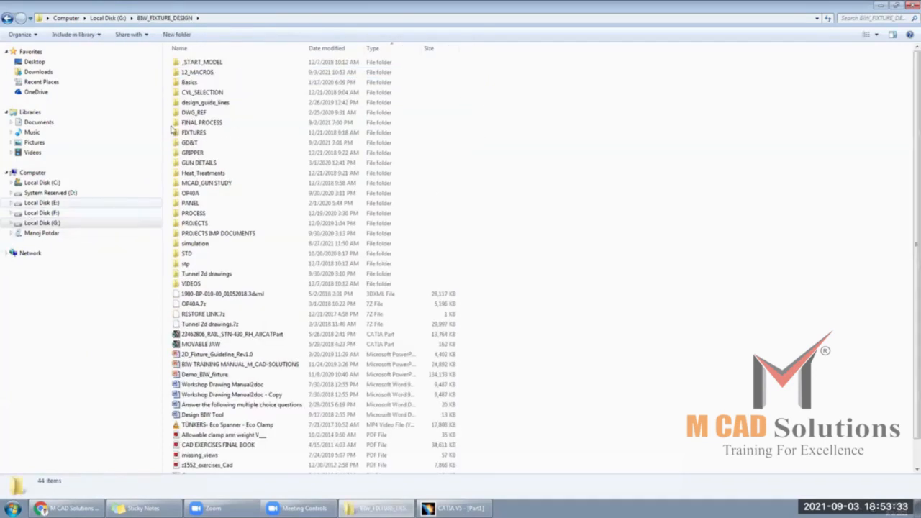
{"action": "double_click", "coordinate": [208, 68]}
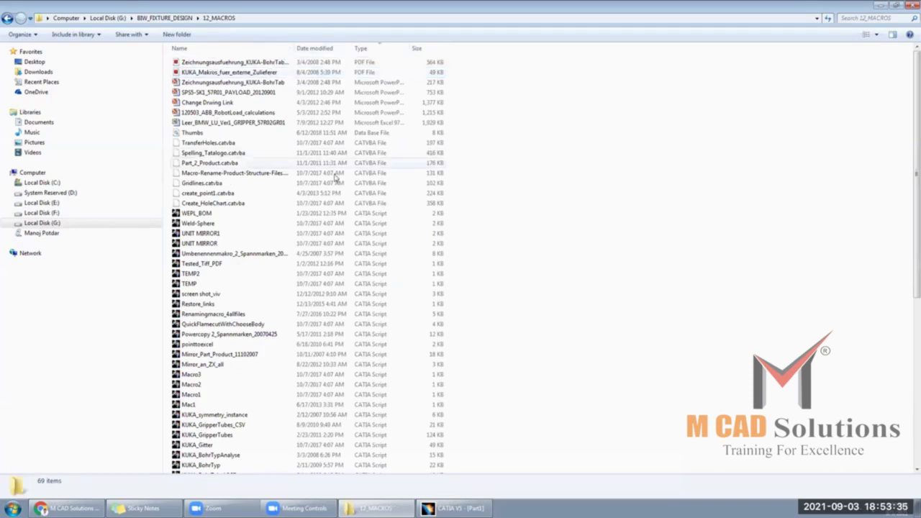
- Look through the macro files in 12_MACROS and open the PDF Zeichnungsausfuehrung_KUKA-BohrTab_Beispiel
{"action": "scroll", "coordinate": [336, 179], "scroll_direction": "down", "scroll_amount": 4}
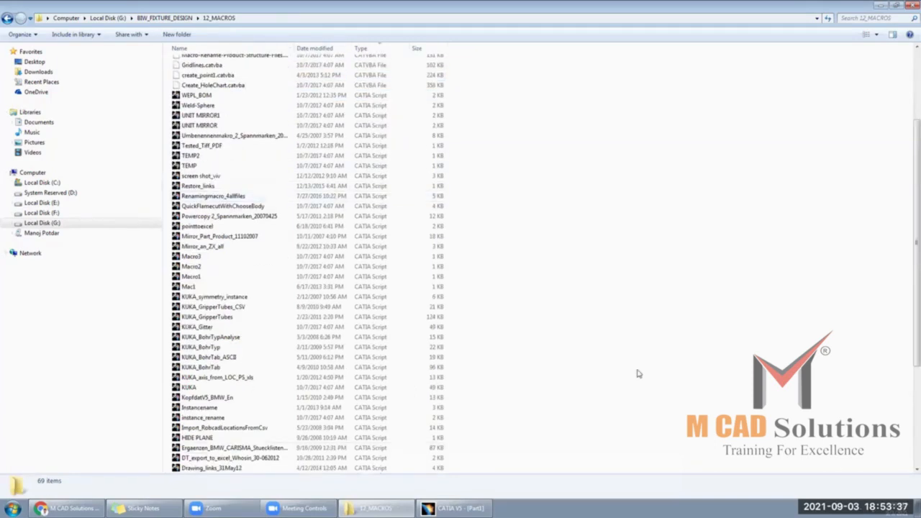
{"action": "scroll", "coordinate": [638, 373], "scroll_direction": "down", "scroll_amount": 5}
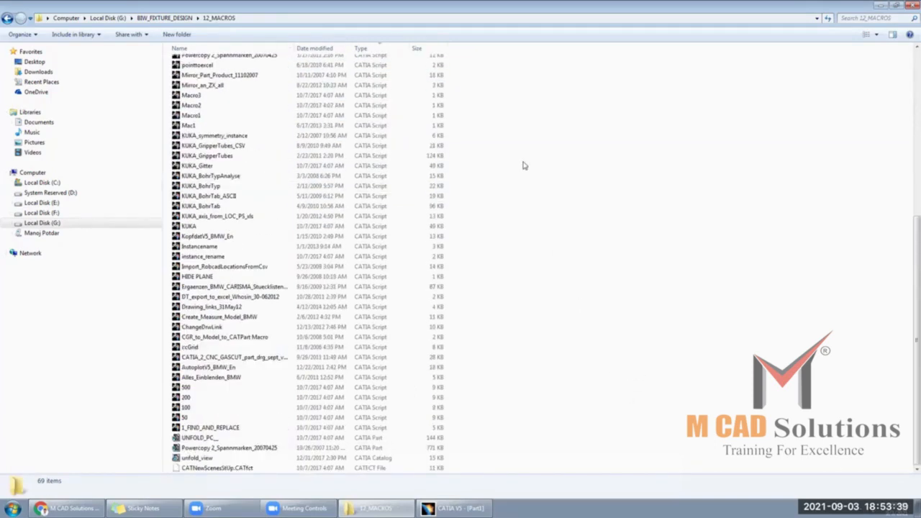
{"action": "scroll", "coordinate": [907, 69], "scroll_direction": "up", "scroll_amount": 9}
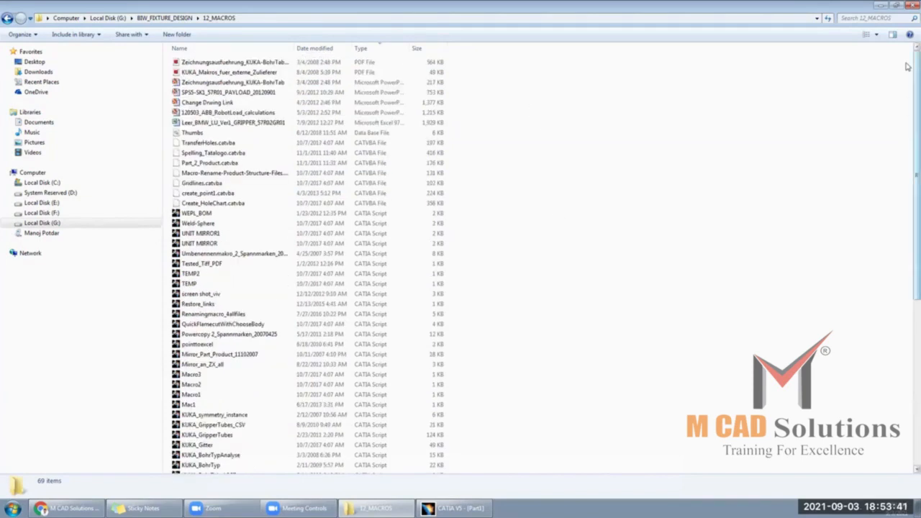
{"action": "double_click", "coordinate": [233, 63]}
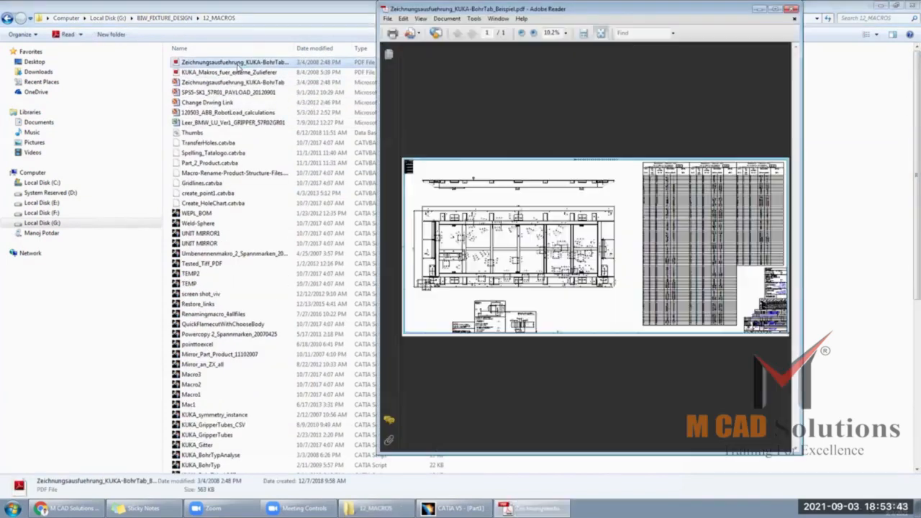
- Read through the PDF KUKA_Makros_fuer_externe_Zulieferer, highlighting the heading Erstellung von KUKA-Greiferrohr-Bohrtabellen, and close it
{"action": "left_click", "coordinate": [792, 9]}
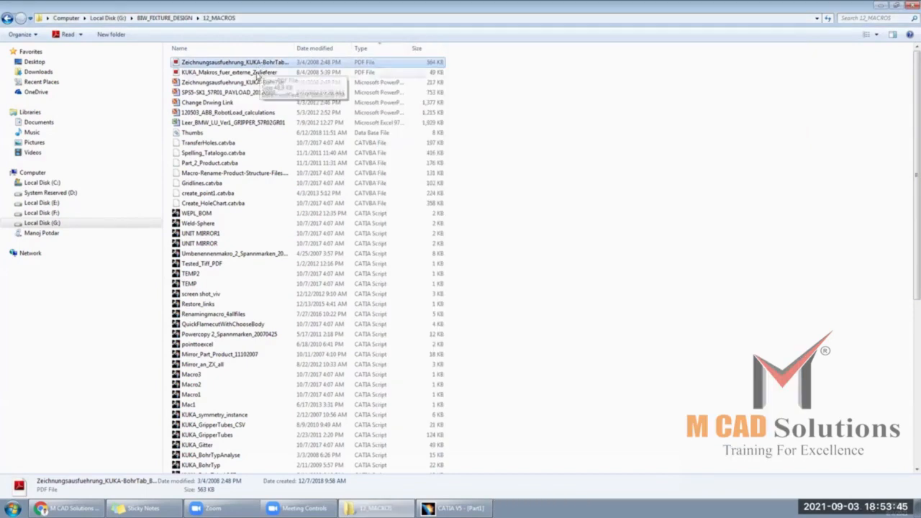
{"action": "double_click", "coordinate": [309, 73]}
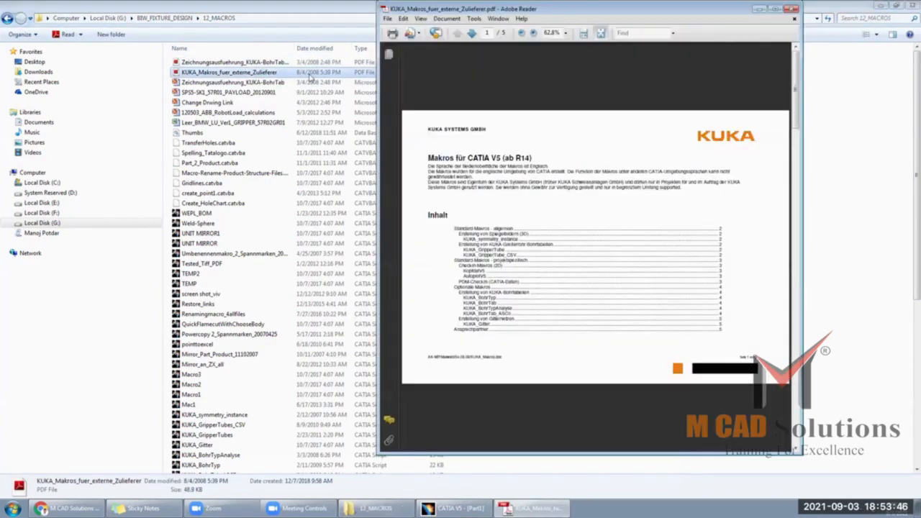
{"action": "left_click", "coordinate": [775, 9]}
{"action": "scroll", "coordinate": [581, 129], "scroll_direction": "down", "scroll_amount": 1}
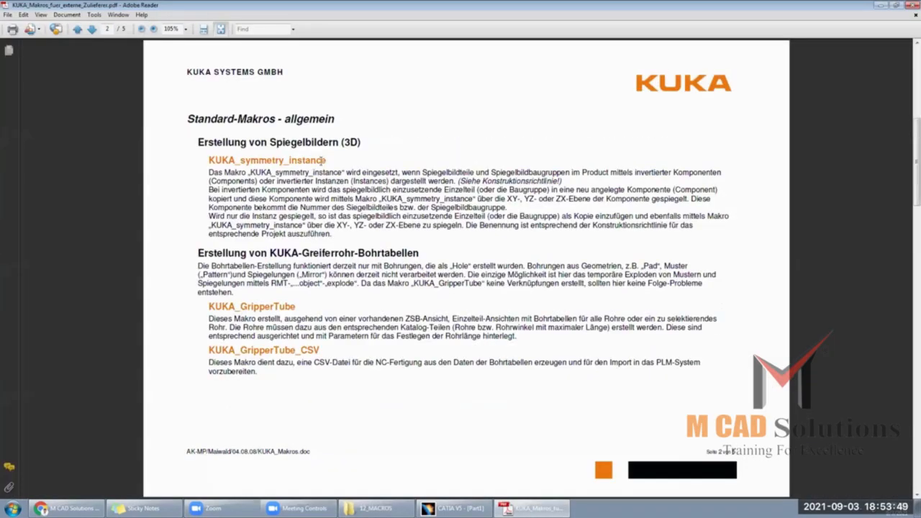
{"action": "scroll", "coordinate": [206, 153], "scroll_direction": "up", "scroll_amount": 1, "text": "ctrl"}
{"action": "scroll", "coordinate": [207, 153], "scroll_direction": "down", "scroll_amount": 1}
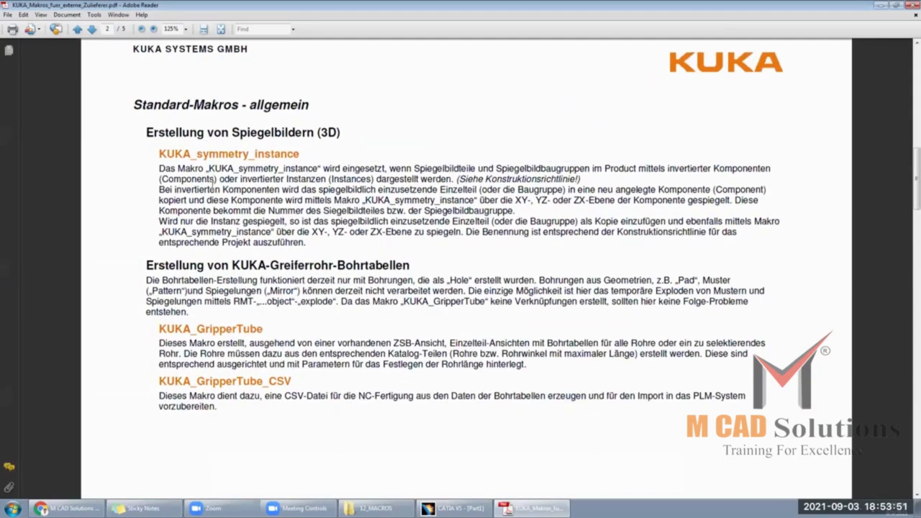
{"action": "left_click_drag", "start_coordinate": [148, 267], "coordinate": [409, 266]}
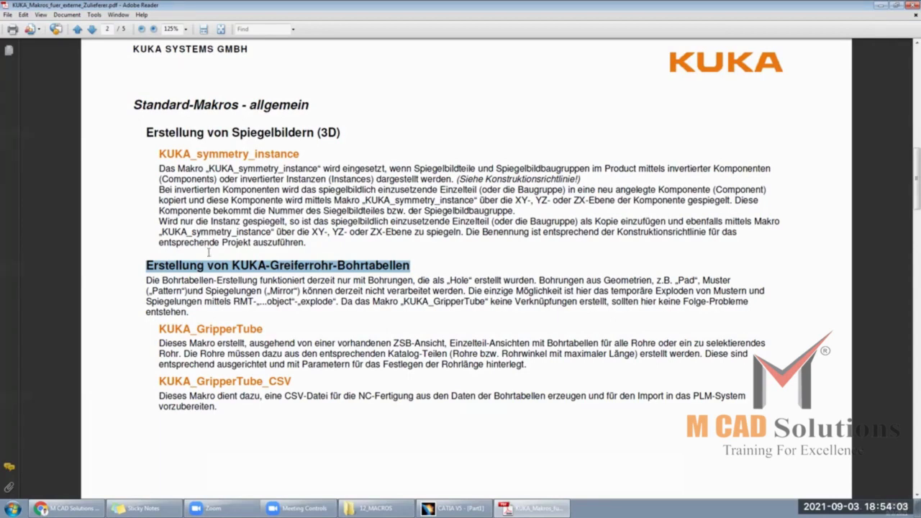
{"action": "scroll", "coordinate": [443, 308], "scroll_direction": "down", "scroll_amount": 2}
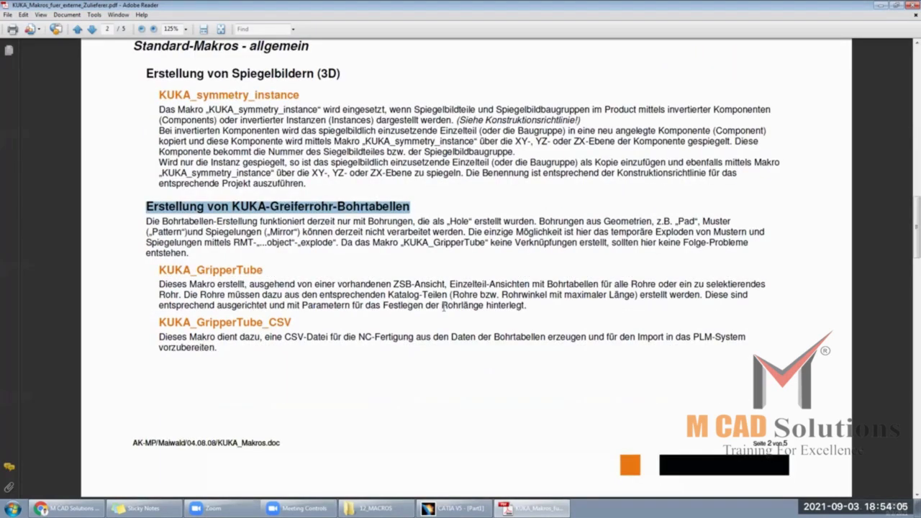
{"action": "scroll", "coordinate": [444, 308], "scroll_direction": "down", "scroll_amount": 5}
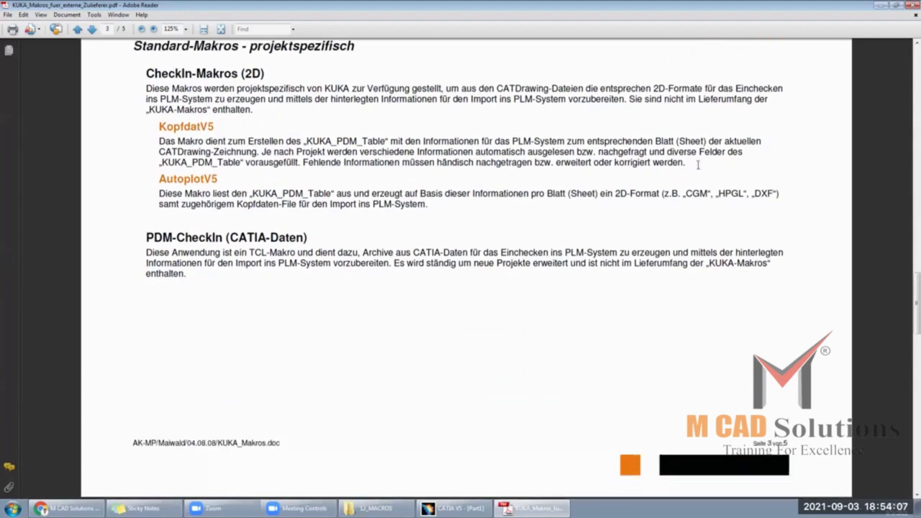
{"action": "left_click", "coordinate": [911, 5]}
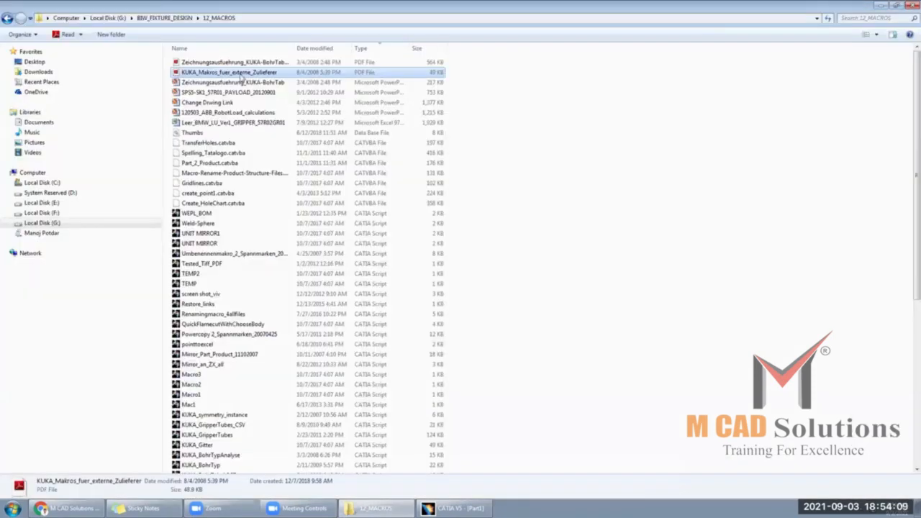
- Open the Change Drwing Link presentation, look through its slides on the drawing link macro, and close it
{"action": "double_click", "coordinate": [229, 104]}
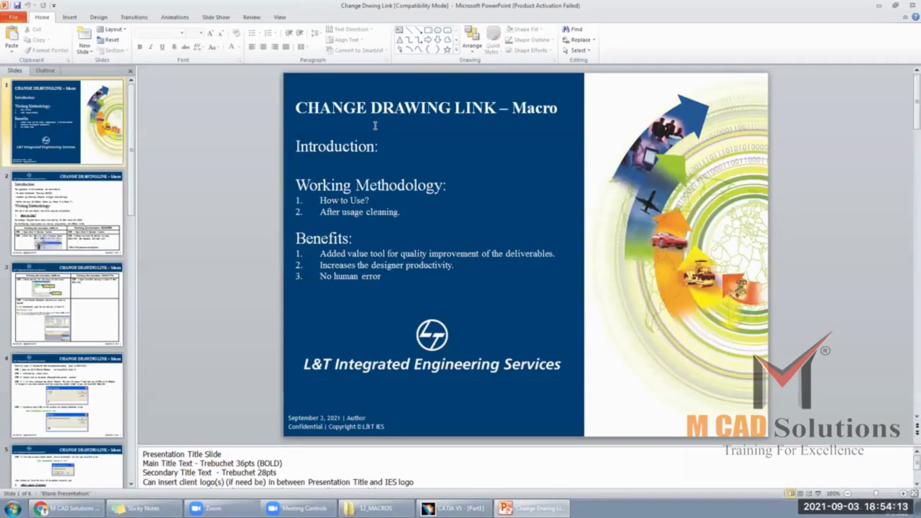
{"action": "key", "text": "Escape"}
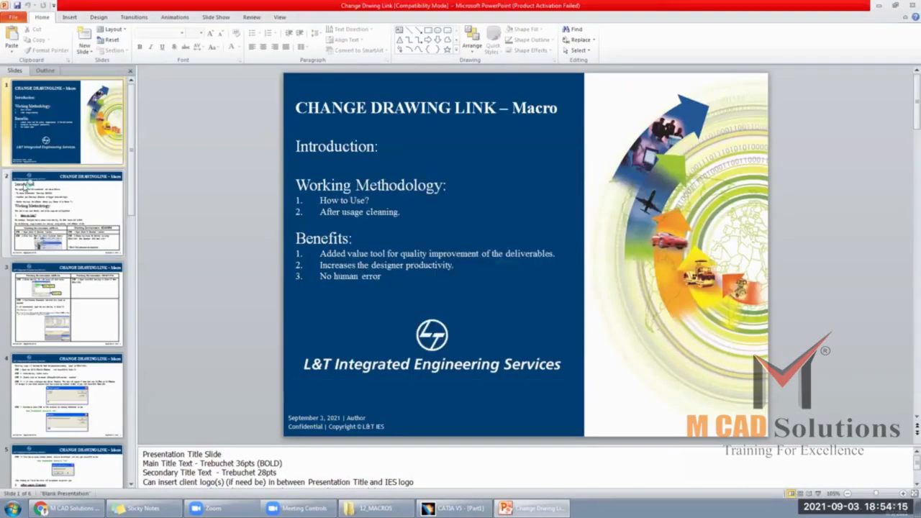
{"action": "left_click", "coordinate": [63, 214]}
{"action": "scroll", "coordinate": [72, 215], "scroll_direction": "down", "scroll_amount": 3}
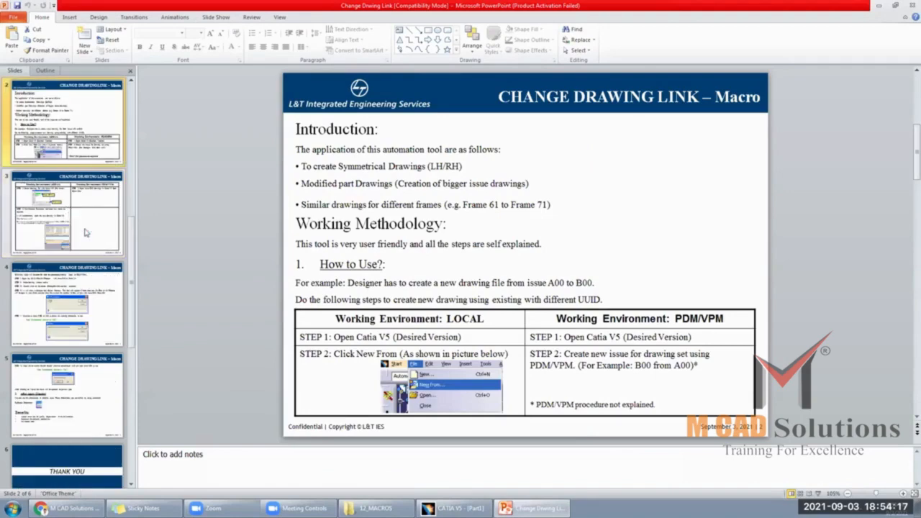
{"action": "left_click", "coordinate": [100, 226]}
{"action": "left_click", "coordinate": [79, 281]}
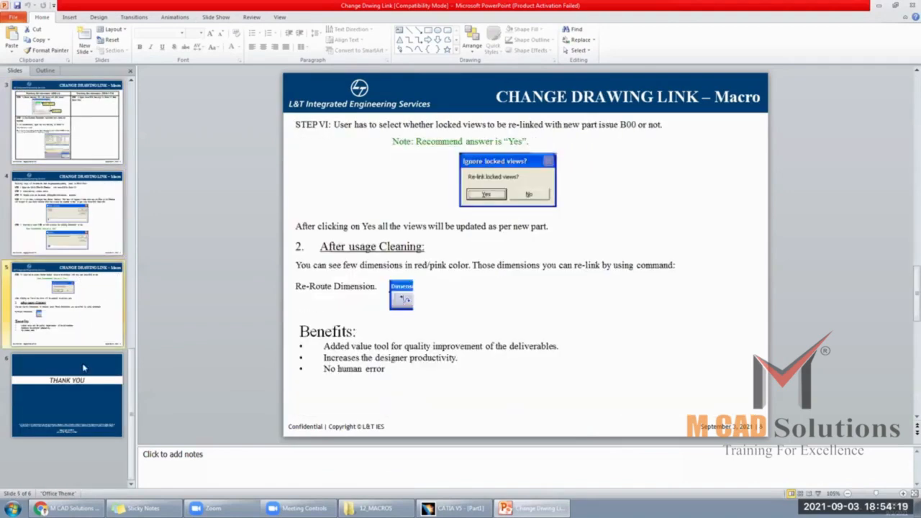
{"action": "left_click", "coordinate": [84, 372]}
{"action": "left_click", "coordinate": [80, 327]}
{"action": "left_click", "coordinate": [83, 233]}
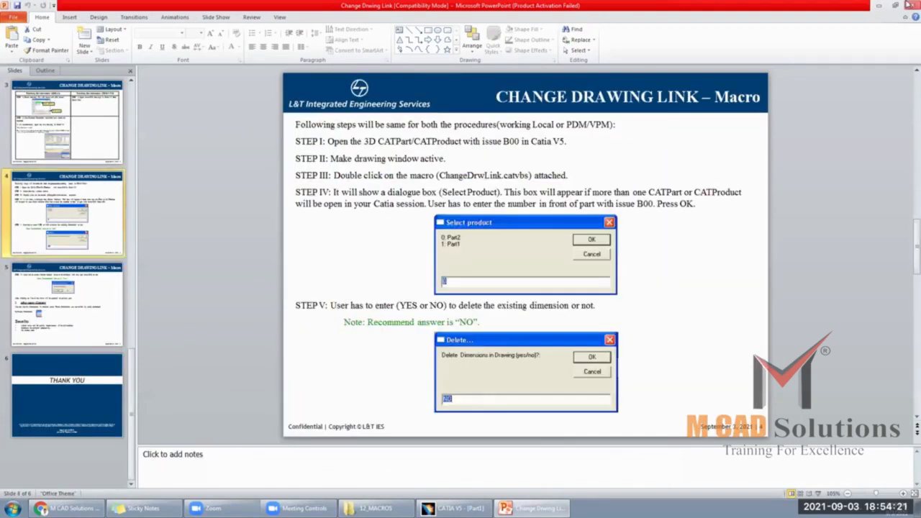
{"action": "left_click", "coordinate": [912, 6]}
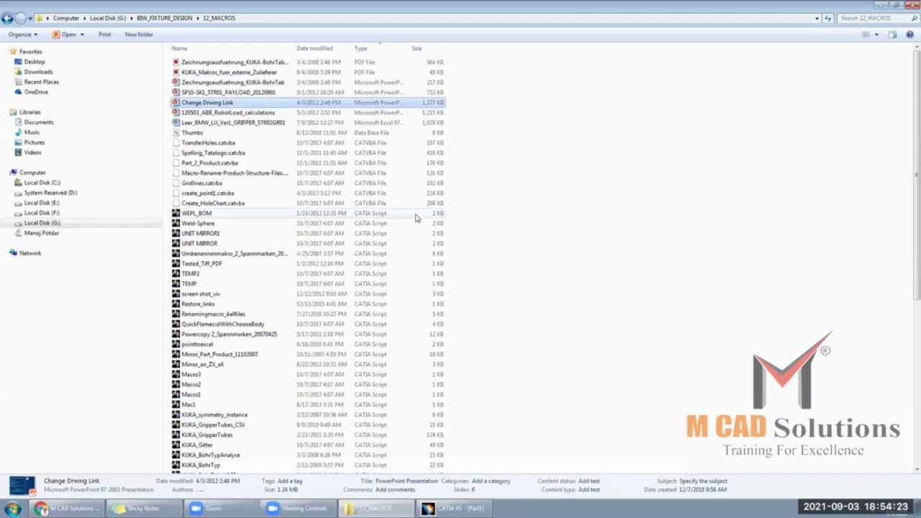
- Switch back to CATIA V5 and open the general Display settings in Options
{"action": "mouse_move", "coordinate": [453, 507]}
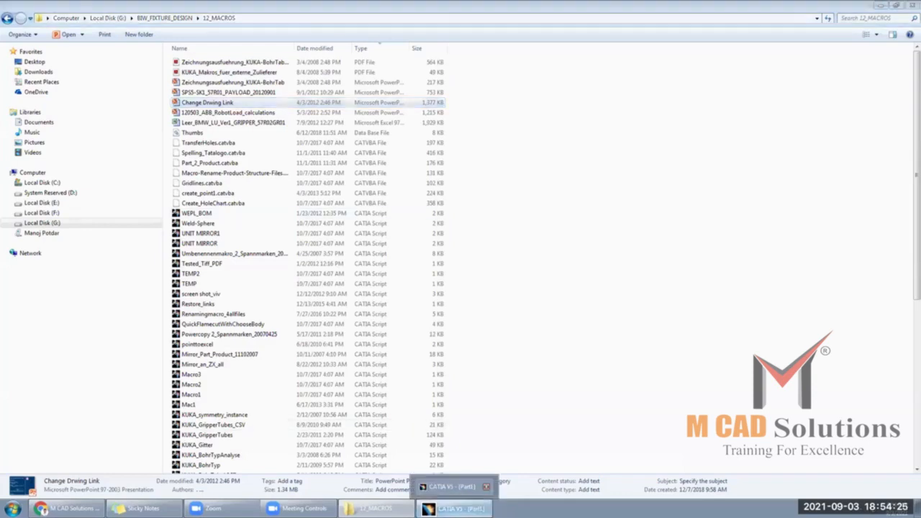
{"action": "left_click", "coordinate": [451, 487]}
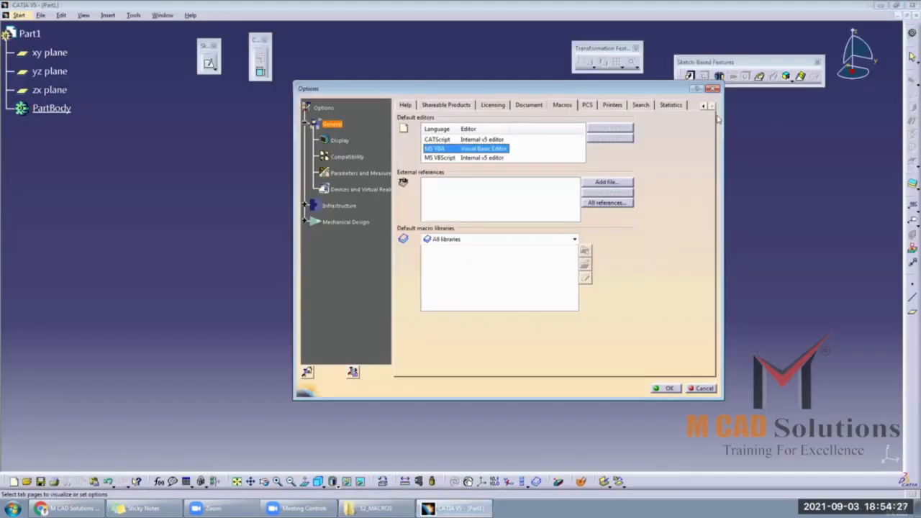
{"action": "left_click", "coordinate": [339, 141]}
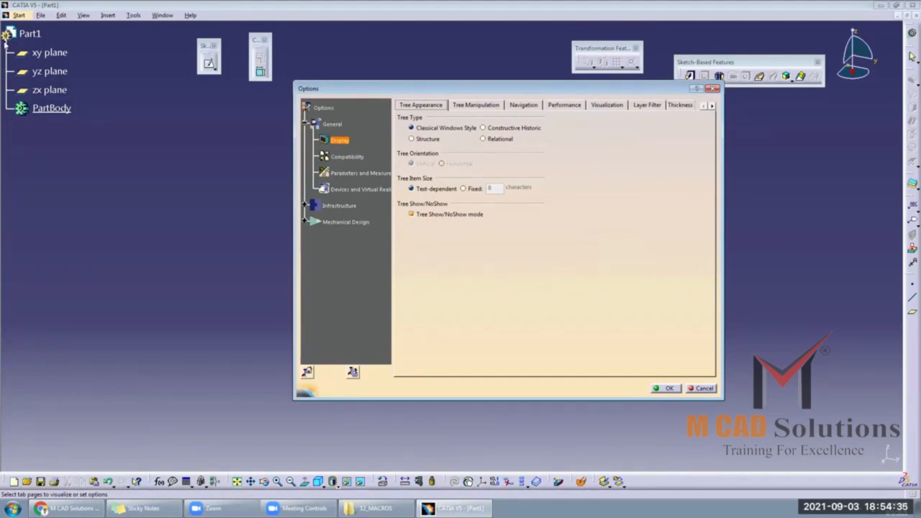
- Try the Constructive Historic tree type and the Relational tree type on the specification tree
{"action": "left_click", "coordinate": [498, 130]}
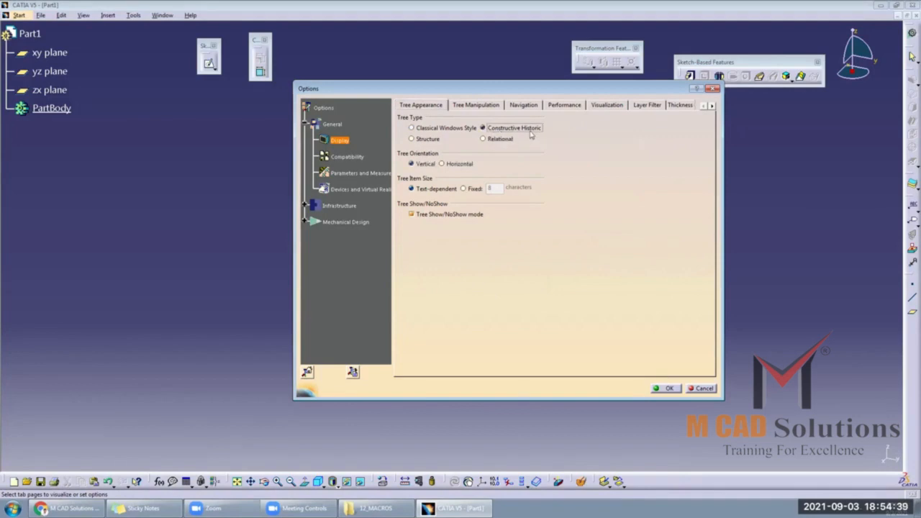
{"action": "left_click", "coordinate": [668, 389]}
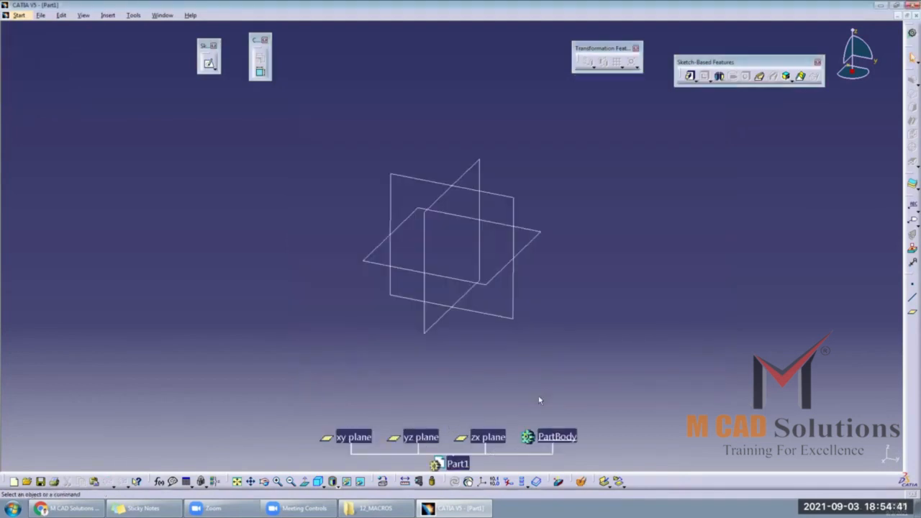
{"action": "left_click", "coordinate": [160, 16]}
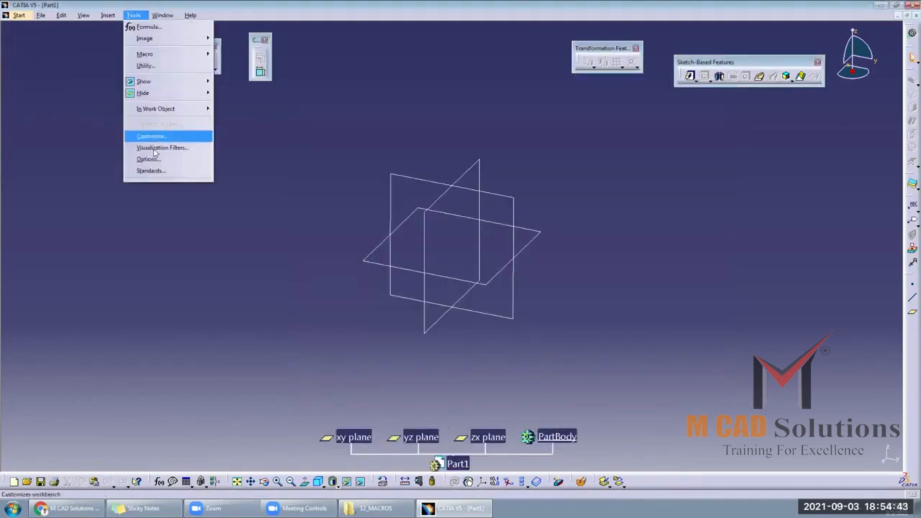
{"action": "left_click", "coordinate": [155, 159]}
{"action": "left_click", "coordinate": [484, 139]}
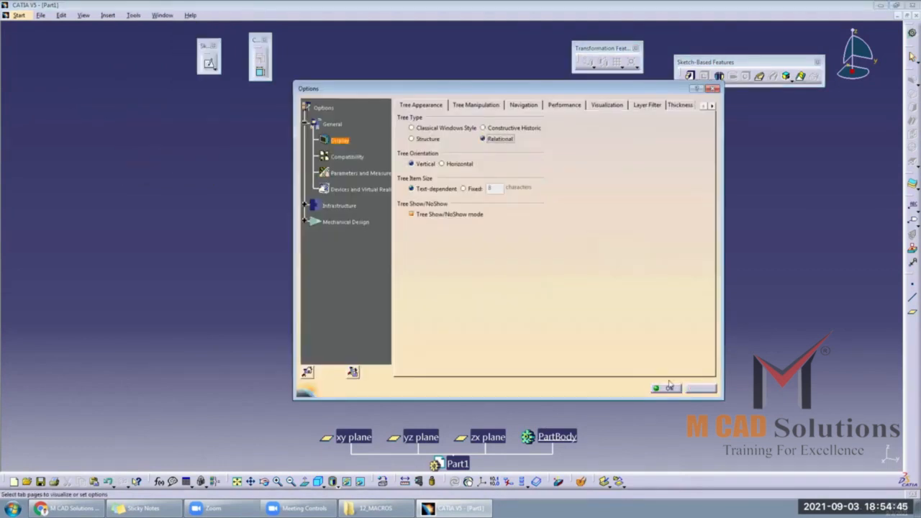
{"action": "left_click", "coordinate": [668, 389]}
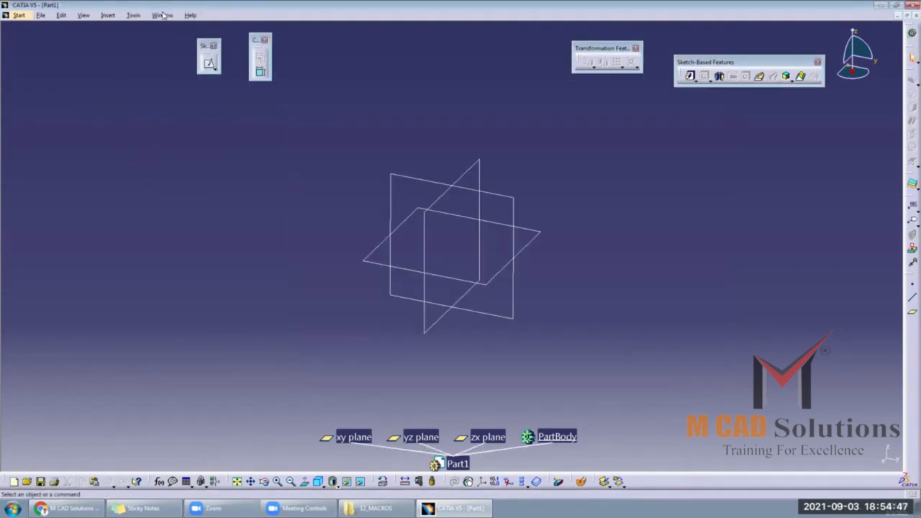
- Try the Structure tree type on the specification tree and return to Classical Windows Style
{"action": "left_click", "coordinate": [137, 15]}
{"action": "left_click", "coordinate": [162, 160]}
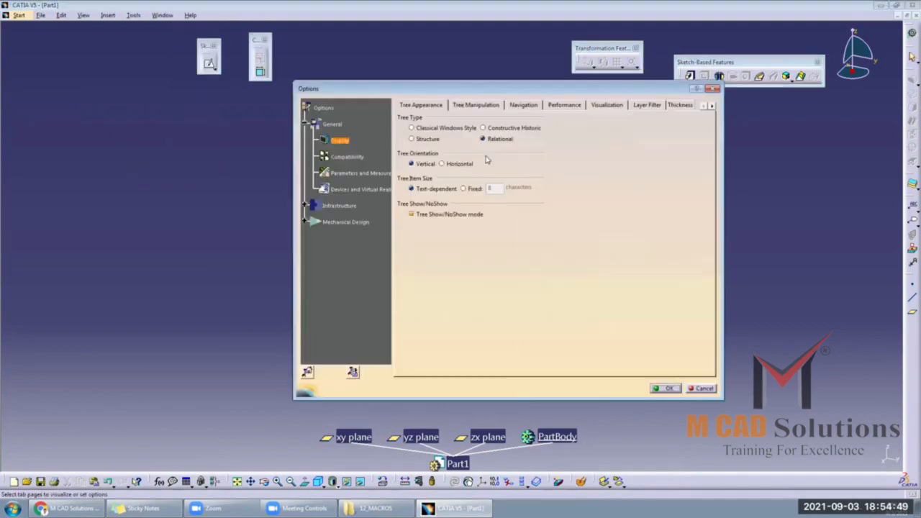
{"action": "left_click", "coordinate": [421, 139]}
{"action": "left_click", "coordinate": [668, 388]}
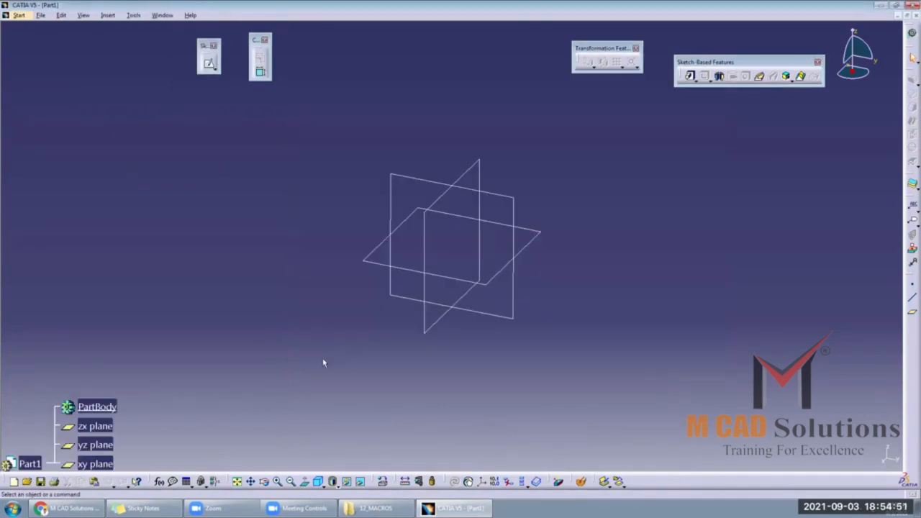
{"action": "left_click", "coordinate": [133, 15]}
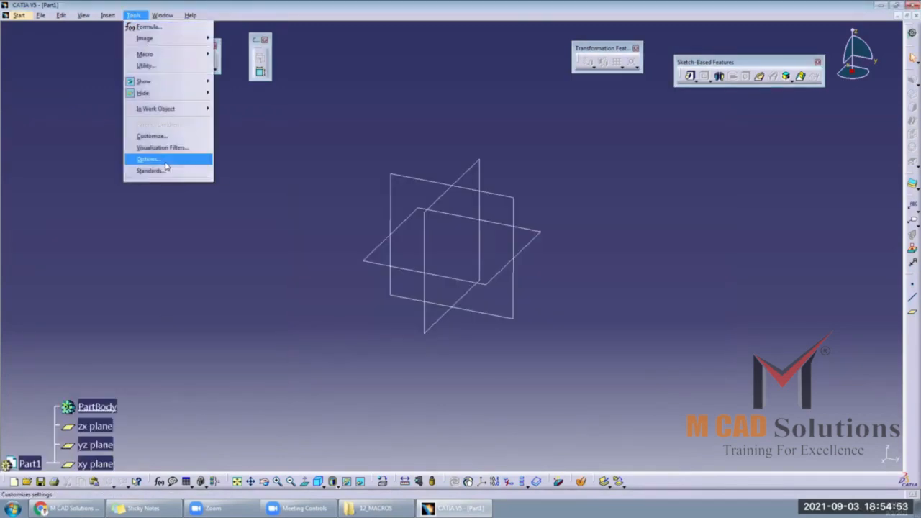
{"action": "left_click", "coordinate": [148, 159]}
{"action": "left_click", "coordinate": [432, 127]}
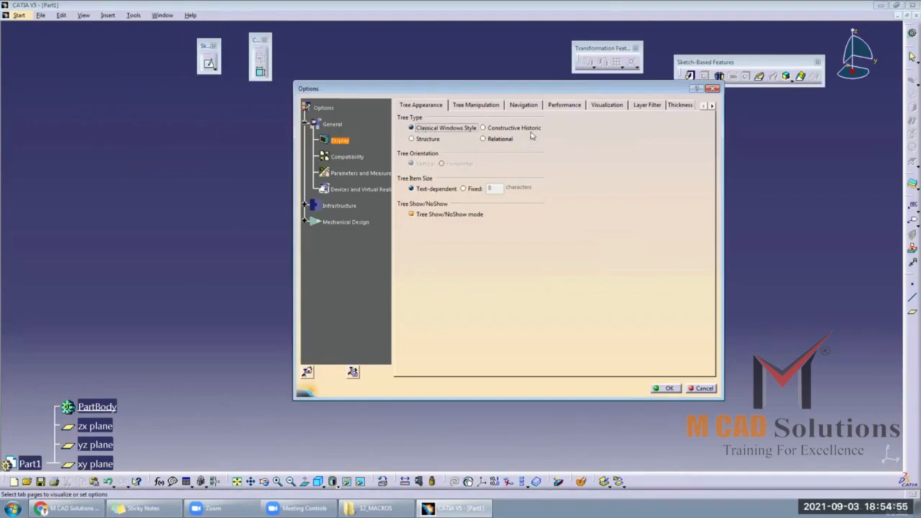
{"action": "left_click", "coordinate": [668, 387]}
- In the Display performance options, set the 3D accuracy to Fixed 0.20 and the curves' accuracy ratio to 0.38
{"action": "left_click", "coordinate": [133, 15]}
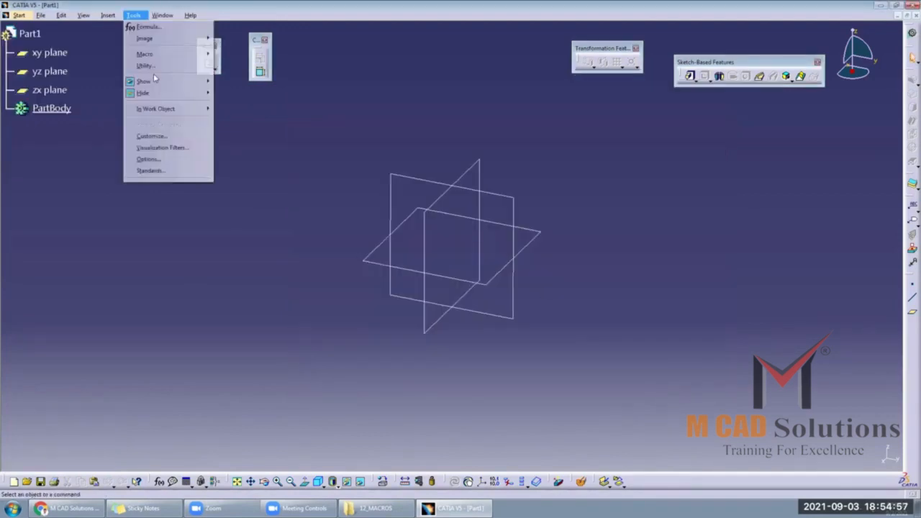
{"action": "left_click", "coordinate": [153, 159]}
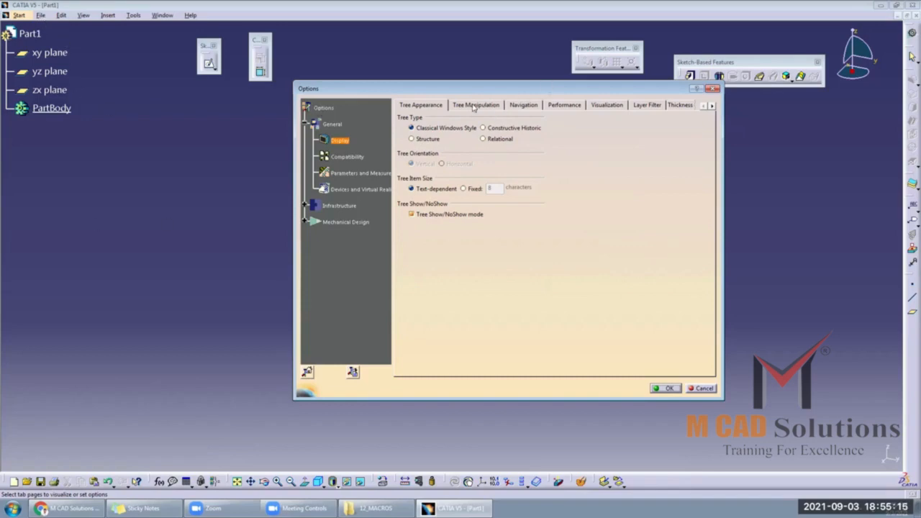
{"action": "left_click", "coordinate": [577, 106]}
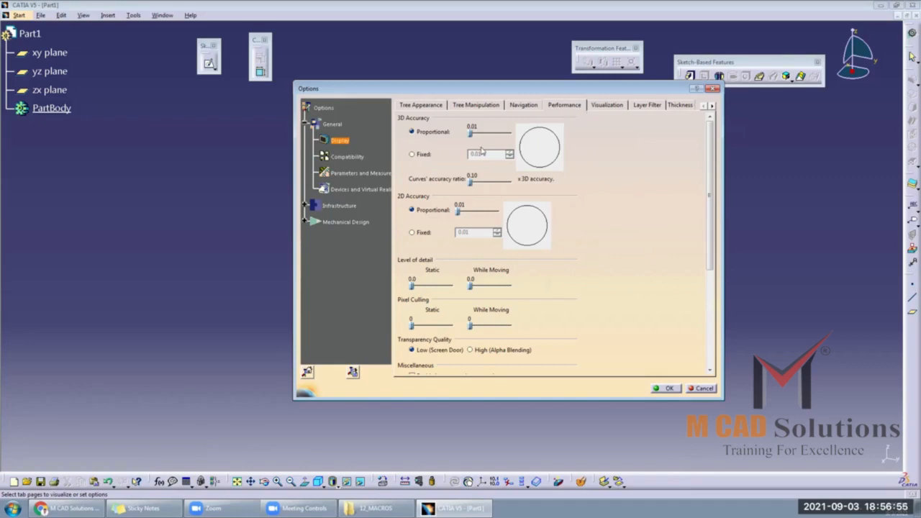
{"action": "left_click_drag", "start_coordinate": [470, 134], "coordinate": [480, 167]}
{"action": "left_click", "coordinate": [415, 155]}
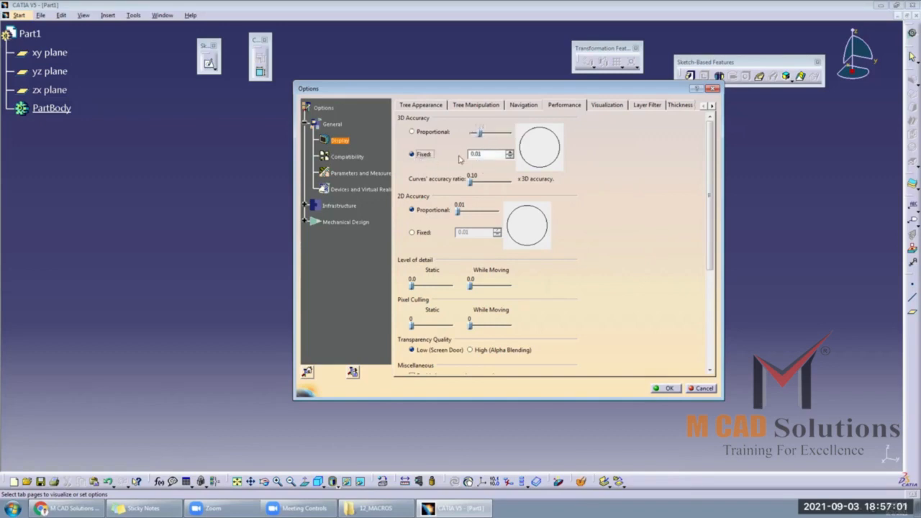
{"action": "double_click", "coordinate": [477, 154]}
{"action": "type", "text": "0.2"}
{"action": "left_click_drag", "start_coordinate": [470, 181], "coordinate": [482, 181]}
- Set the 2D accuracy to Fixed 0.20 and apply the options
{"action": "left_click_drag", "start_coordinate": [459, 211], "coordinate": [487, 211]}
{"action": "left_click", "coordinate": [432, 233]}
{"action": "double_click", "coordinate": [460, 232]}
{"action": "type", "text": "0.2"}
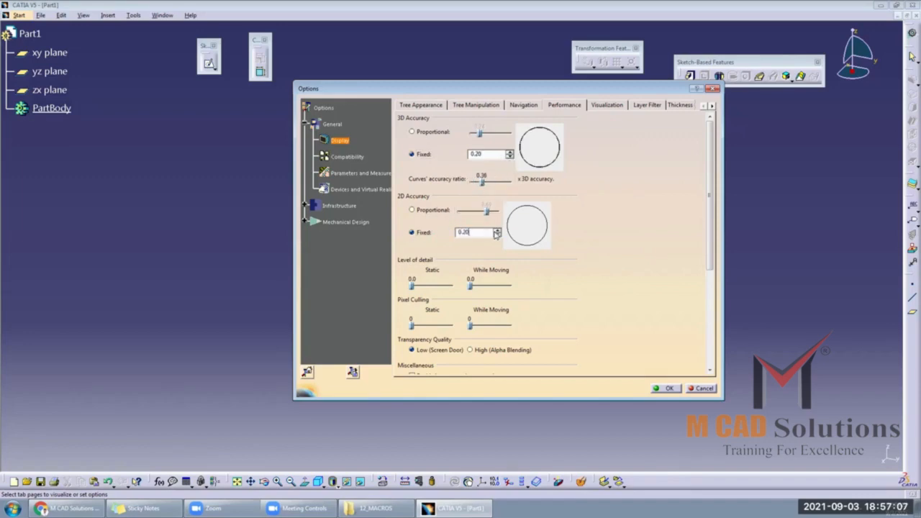
{"action": "left_click", "coordinate": [674, 389]}
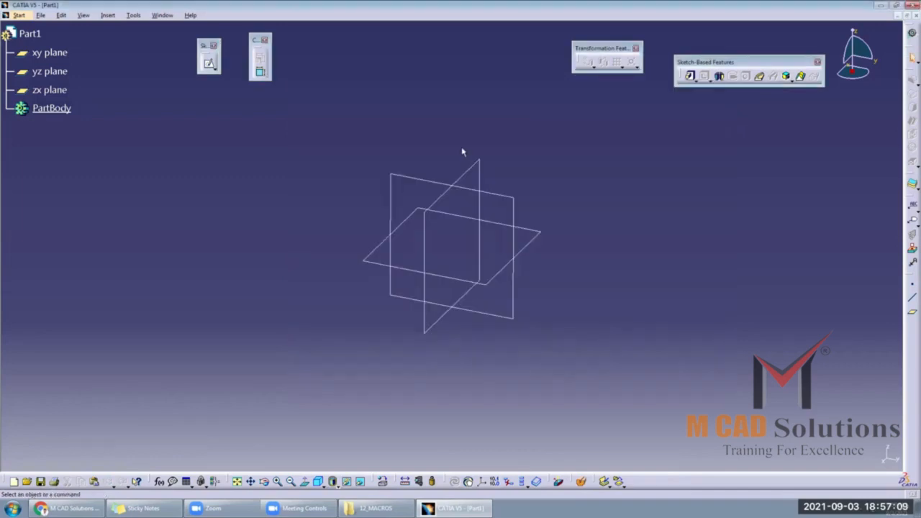
- Start a sketch on the yz plane and draw a small circle centred at the origin
{"action": "left_click", "coordinate": [508, 199]}
{"action": "left_click", "coordinate": [209, 62]}
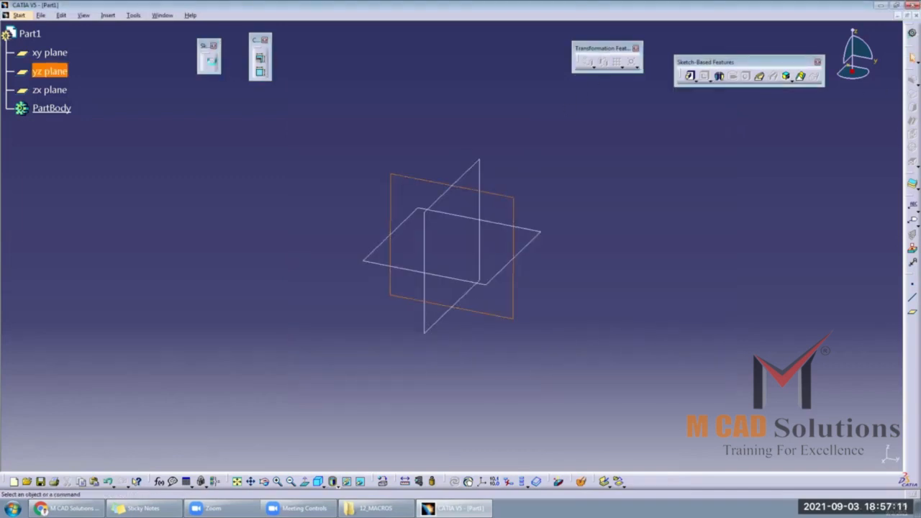
{"action": "left_click", "coordinate": [274, 59]}
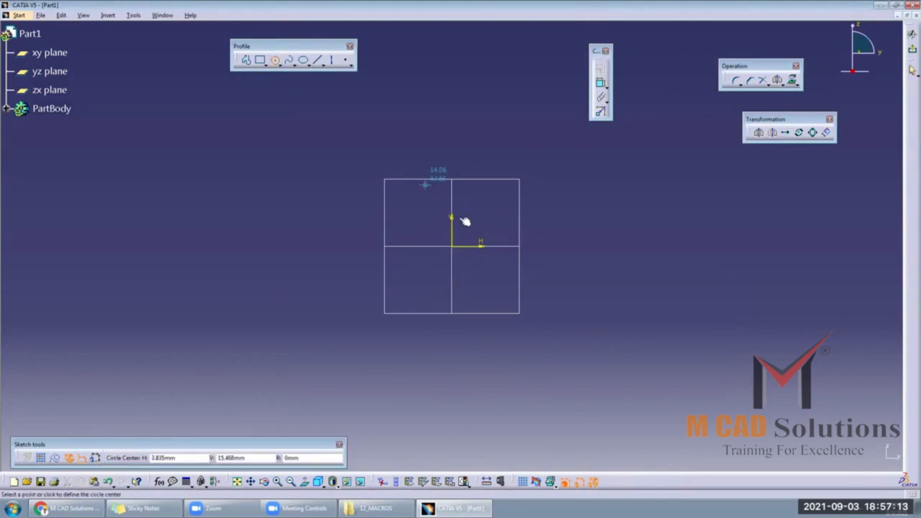
{"action": "left_click", "coordinate": [453, 247]}
{"action": "left_click", "coordinate": [464, 244]}
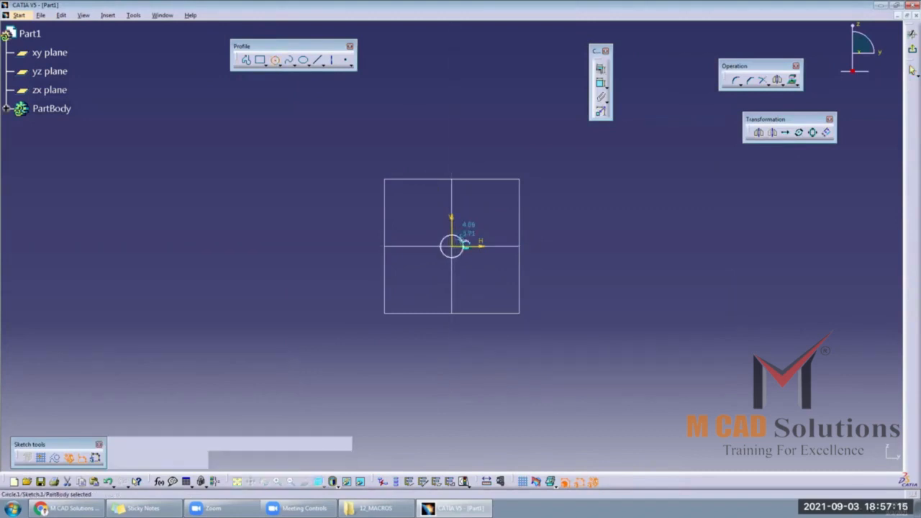
- Resize the origin circle larger and smaller to examine its edge smoothness, ending with it inside the square plane outline
{"action": "mouse_move", "coordinate": [464, 244]}
{"action": "left_mouse_down"}
{"action": "mouse_move", "coordinate": [486, 208]}
{"action": "mouse_move", "coordinate": [512, 303]}
{"action": "mouse_move", "coordinate": [752, 291]}
{"action": "left_mouse_up"}
{"action": "left_click", "coordinate": [648, 299]}
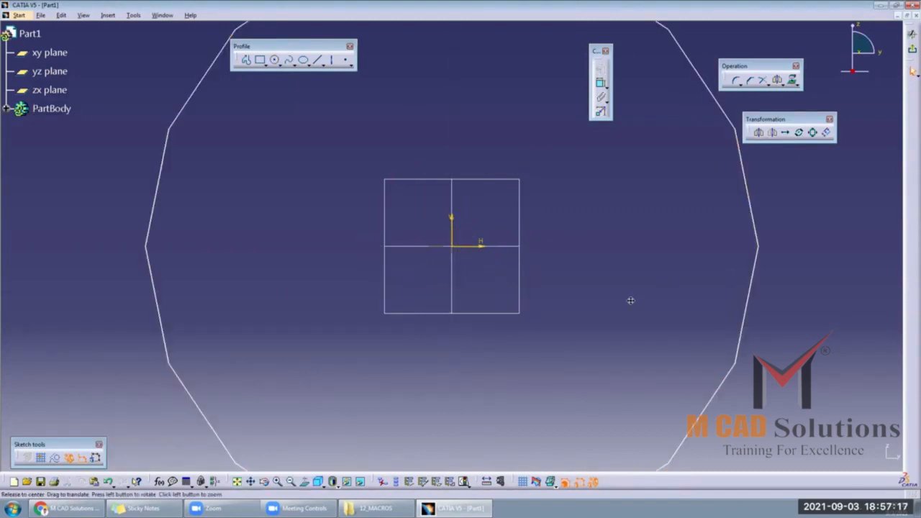
{"action": "middle_click_drag", "start_coordinate": [631, 300], "coordinate": [407, 234]}
{"action": "mouse_move", "coordinate": [596, 220]}
{"action": "middle_mouse_down", "text": "ctrl"}
{"action": "mouse_move", "coordinate": [561, 247]}
{"action": "mouse_move", "coordinate": [525, 253]}
{"action": "mouse_move", "coordinate": [565, 216]}
{"action": "middle_mouse_up", "text": "ctrl"}
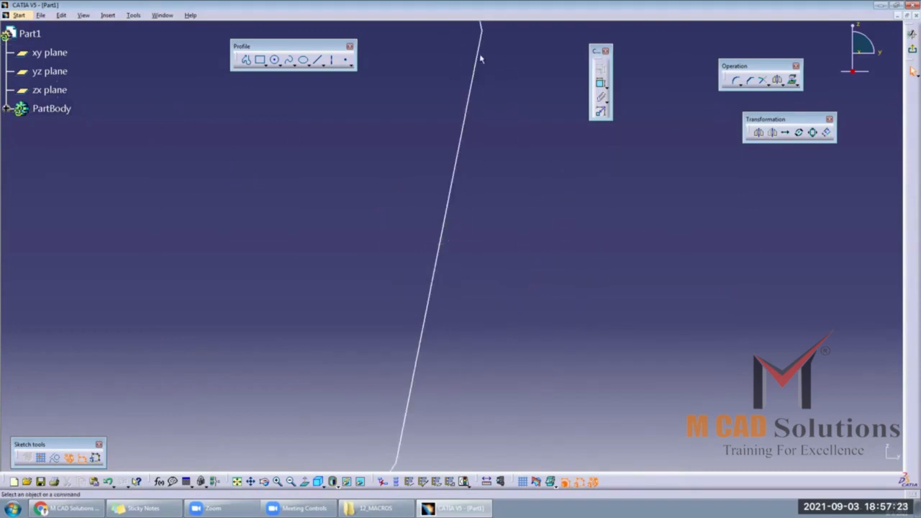
{"action": "middle_click_drag", "start_coordinate": [478, 192], "coordinate": [478, 192]}
{"action": "middle_click_drag", "start_coordinate": [477, 192], "coordinate": [453, 352]}
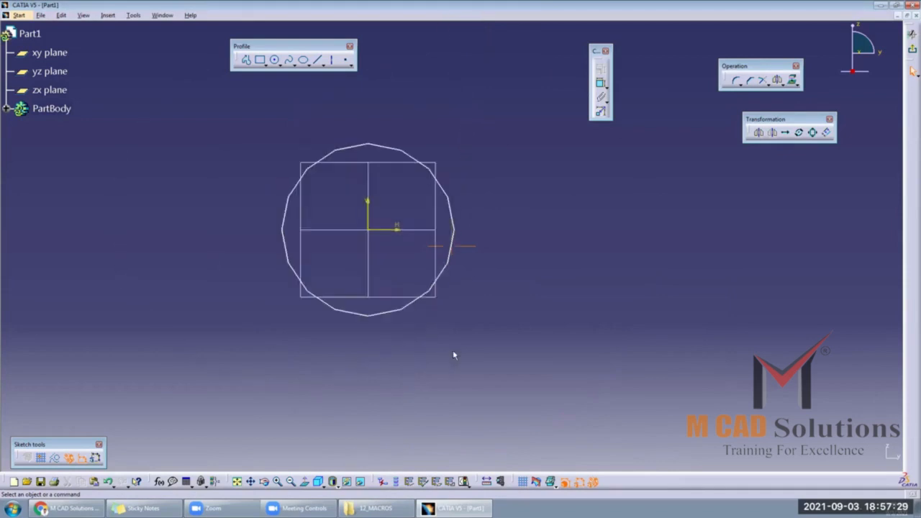
{"action": "left_click_drag", "start_coordinate": [441, 279], "coordinate": [530, 236]}
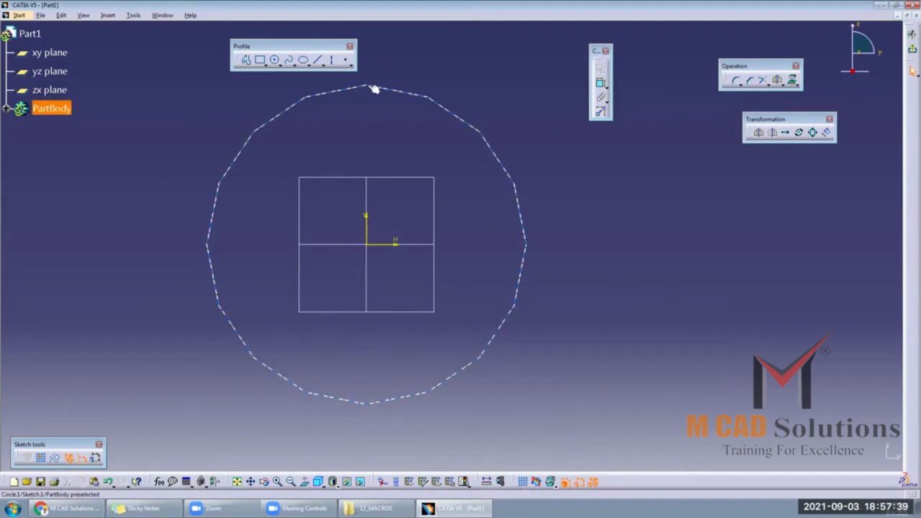
{"action": "left_click_drag", "start_coordinate": [374, 88], "coordinate": [362, 218]}
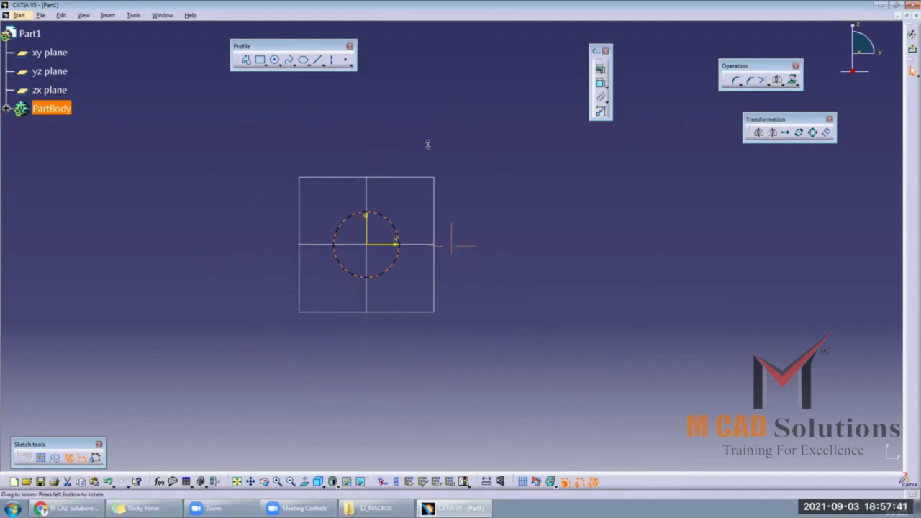
- Draw a second circle beside the first, passing through a point on its edge, and inspect where they touch
{"action": "mouse_move", "coordinate": [428, 145]}
{"action": "middle_mouse_down"}
{"action": "mouse_move", "coordinate": [617, 185]}
{"action": "mouse_move", "coordinate": [654, 233]}
{"action": "mouse_move", "coordinate": [682, 203]}
{"action": "mouse_move", "coordinate": [693, 255]}
{"action": "mouse_move", "coordinate": [494, 242]}
{"action": "mouse_move", "coordinate": [473, 226]}
{"action": "mouse_move", "coordinate": [493, 212]}
{"action": "mouse_move", "coordinate": [567, 205]}
{"action": "mouse_move", "coordinate": [558, 169]}
{"action": "middle_mouse_up"}
{"action": "left_click", "coordinate": [655, 232]}
{"action": "left_click", "coordinate": [275, 61]}
{"action": "left_click", "coordinate": [677, 229]}
{"action": "left_click", "coordinate": [433, 231]}
{"action": "scroll", "coordinate": [558, 169], "scroll_direction": "down", "scroll_amount": 1}
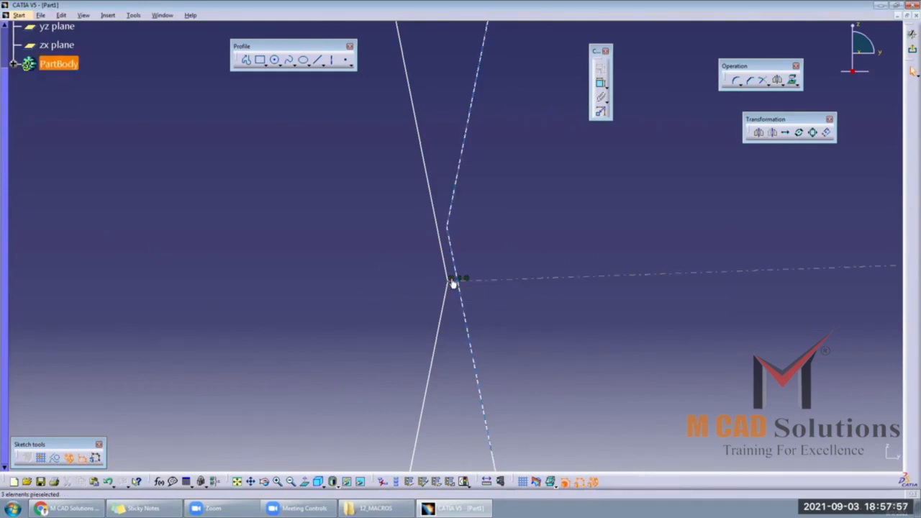
{"action": "middle_click_drag", "start_coordinate": [456, 213], "coordinate": [453, 346], "text": "ctrl"}
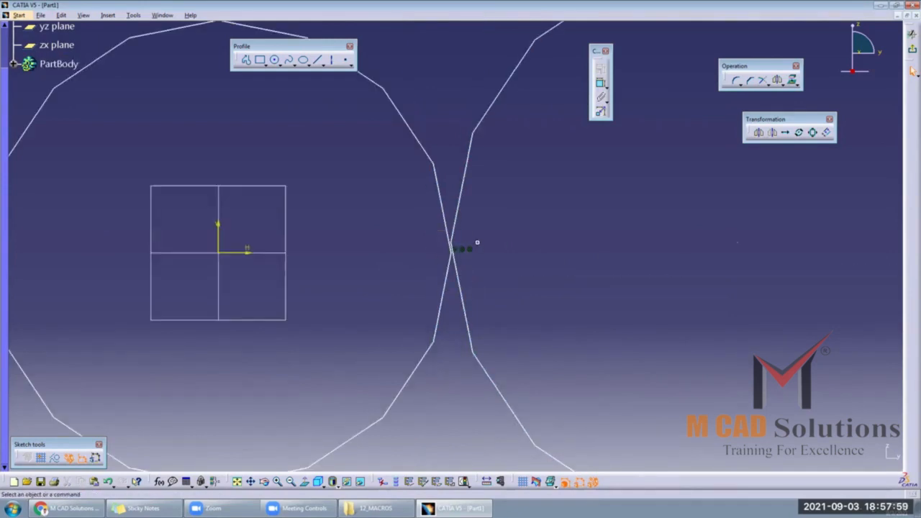
{"action": "middle_click_drag", "start_coordinate": [477, 289], "coordinate": [471, 381], "text": "ctrl"}
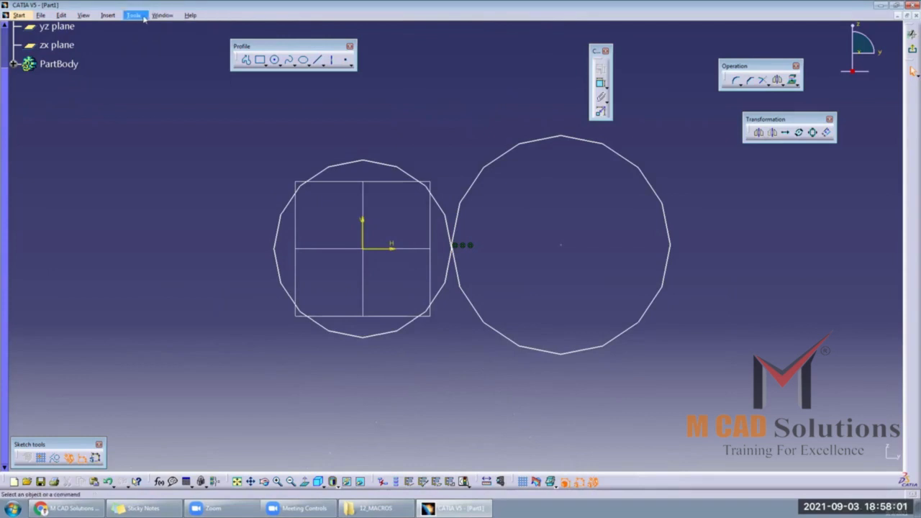
- In the Display performance options, set the 3D accuracy to Fixed 0.01 and the curves' accuracy ratio to 0.10
{"action": "left_click", "coordinate": [143, 18]}
{"action": "left_click", "coordinate": [170, 121]}
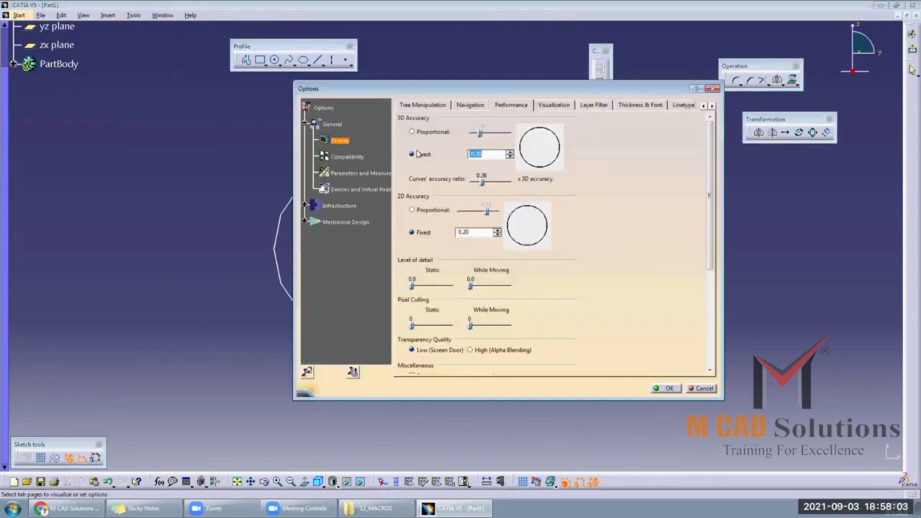
{"action": "left_click", "coordinate": [417, 133]}
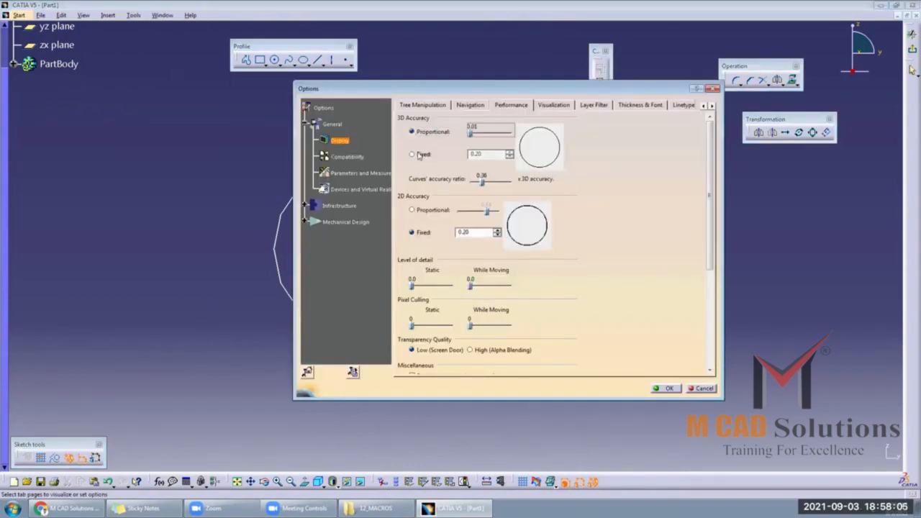
{"action": "left_click", "coordinate": [419, 156]}
{"action": "left_click", "coordinate": [510, 157]}
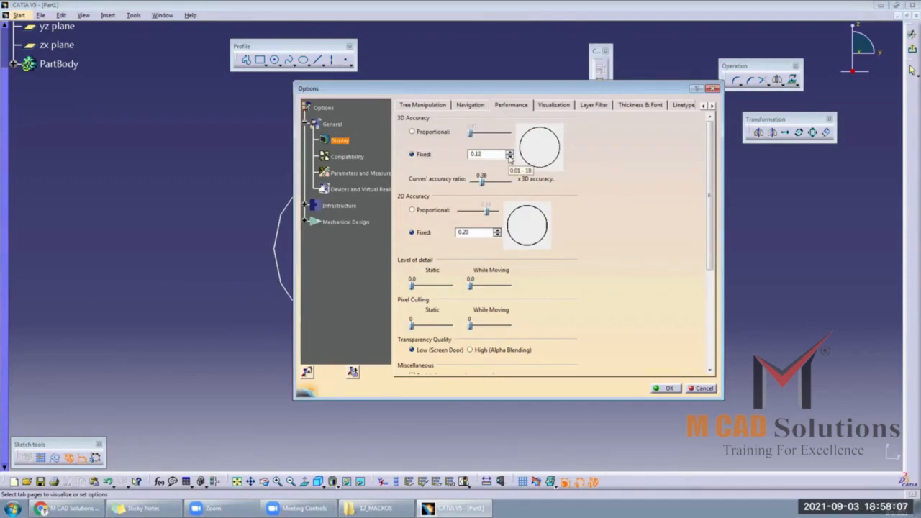
{"action": "left_click", "coordinate": [509, 157]}
{"action": "left_click_drag", "start_coordinate": [481, 183], "coordinate": [458, 210]}
- Set the 2D accuracy to Fixed 0.01 and apply the options
{"action": "left_click", "coordinate": [432, 210]}
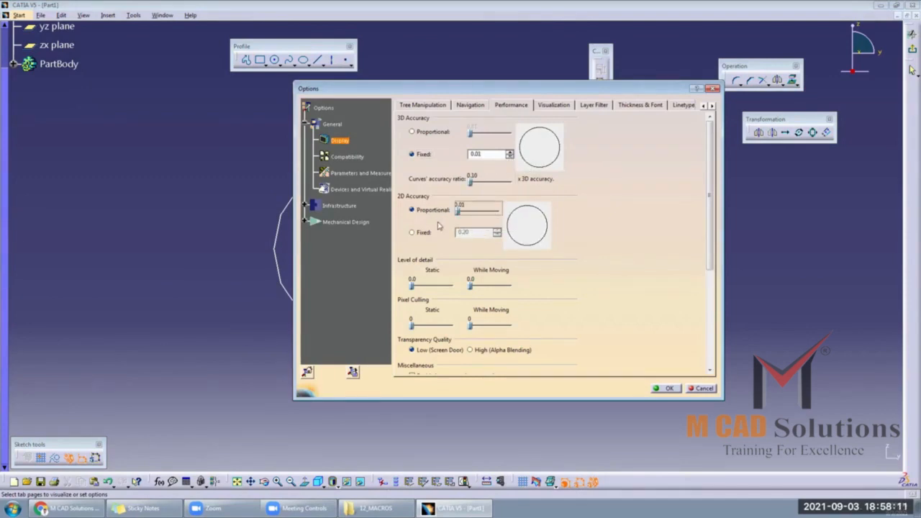
{"action": "left_click", "coordinate": [412, 232]}
{"action": "left_click", "coordinate": [496, 235]}
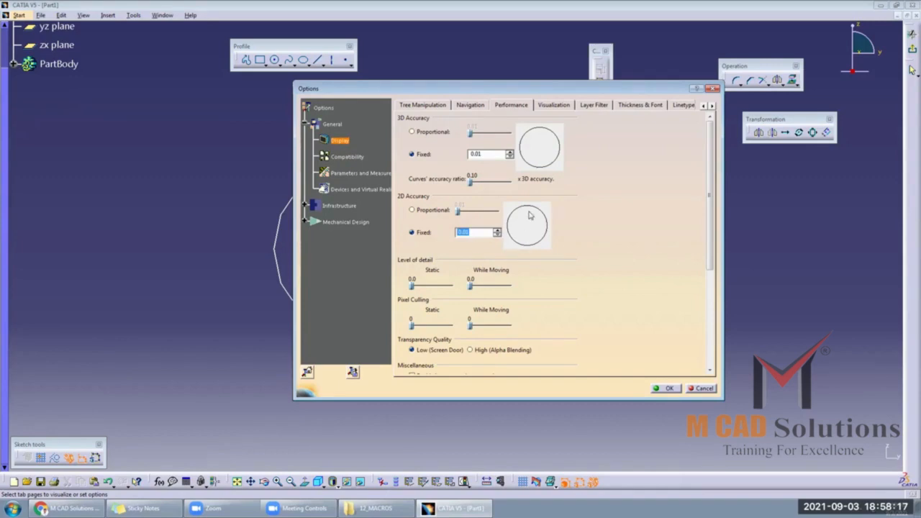
{"action": "left_click", "coordinate": [666, 388]}
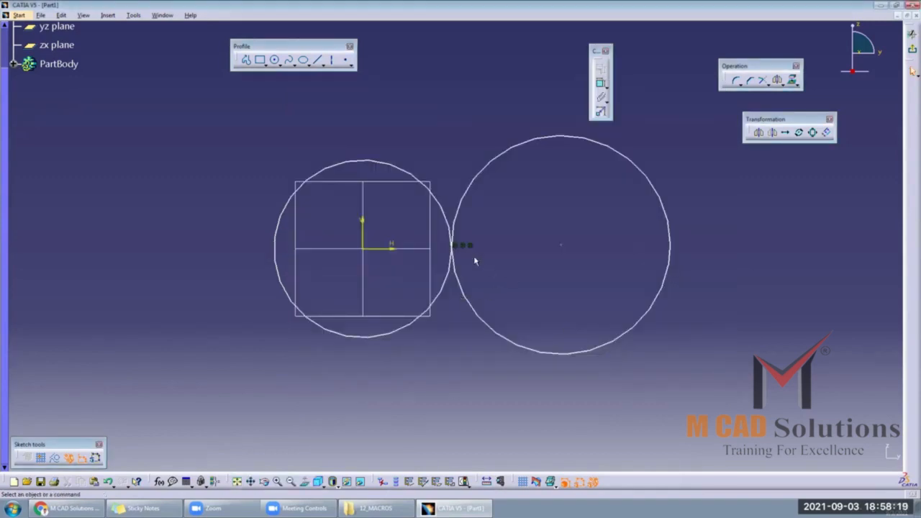
- Examine the contact point and the outlines of the two circles up close at the new accuracy
{"action": "middle_click_drag", "start_coordinate": [431, 210], "coordinate": [551, 15]}
{"action": "mouse_move", "coordinate": [466, 264]}
{"action": "middle_mouse_down"}
{"action": "mouse_move", "coordinate": [521, 163]}
{"action": "mouse_move", "coordinate": [535, 86]}
{"action": "middle_mouse_up"}
{"action": "middle_click_drag", "start_coordinate": [448, 433], "coordinate": [485, 208]}
{"action": "mouse_move", "coordinate": [469, 247]}
{"action": "middle_mouse_down"}
{"action": "mouse_move", "coordinate": [474, 419]}
{"action": "mouse_move", "coordinate": [507, 241]}
{"action": "mouse_move", "coordinate": [545, 134]}
{"action": "mouse_move", "coordinate": [533, 273]}
{"action": "mouse_move", "coordinate": [487, 224]}
{"action": "mouse_move", "coordinate": [487, 205]}
{"action": "mouse_move", "coordinate": [614, 140]}
{"action": "middle_mouse_up"}
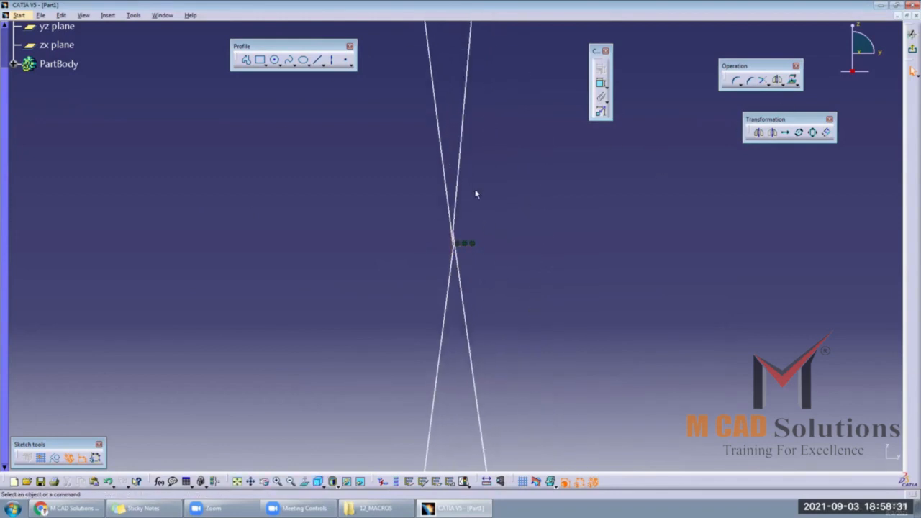
{"action": "middle_click_drag", "start_coordinate": [479, 304], "coordinate": [471, 403]}
{"action": "middle_click_drag", "start_coordinate": [432, 237], "coordinate": [351, 268]}
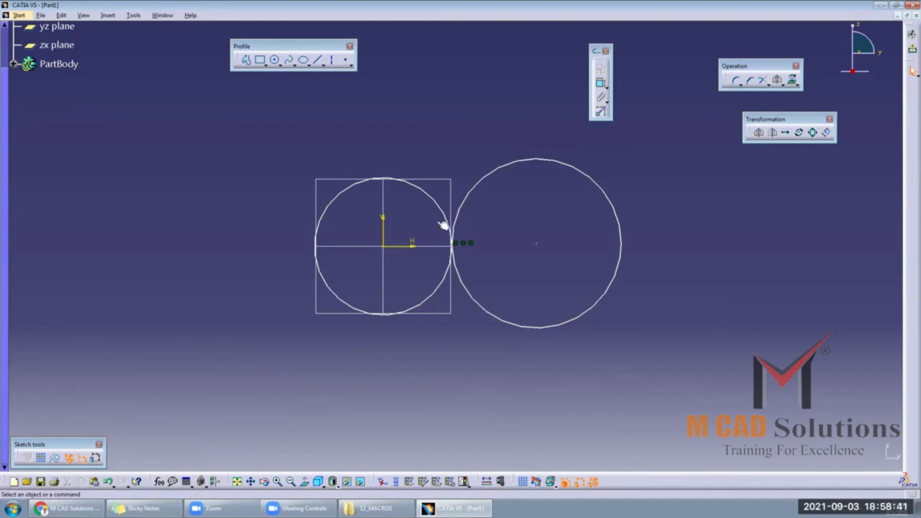
- Try a white background colour through the Display visualization options
{"action": "left_click", "coordinate": [136, 16]}
{"action": "left_click", "coordinate": [147, 119]}
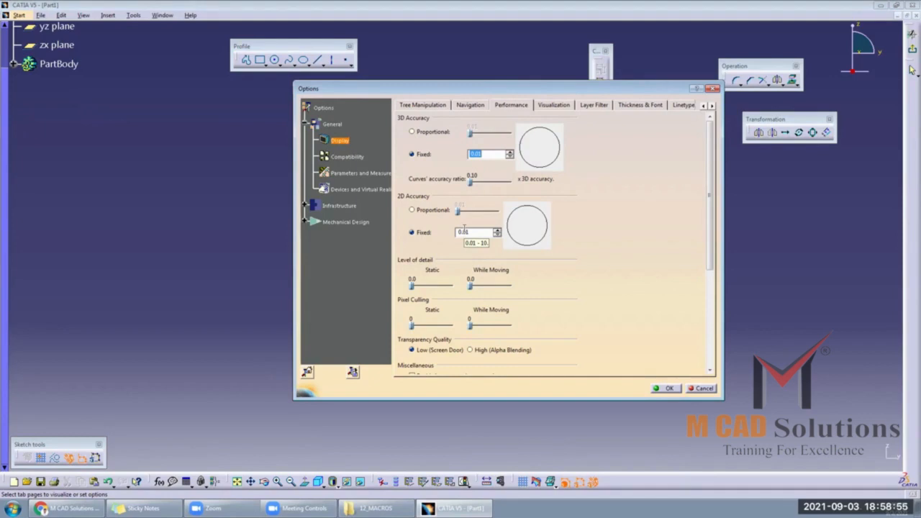
{"action": "left_click", "coordinate": [555, 106]}
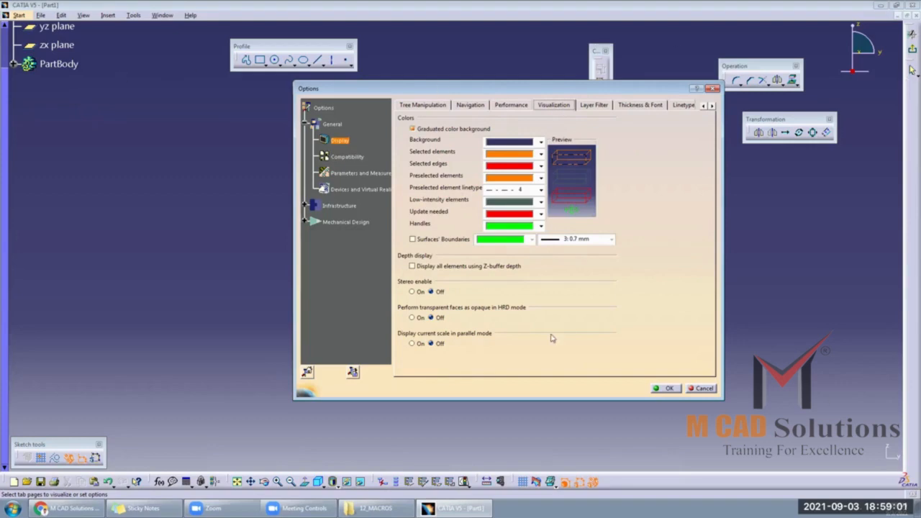
{"action": "left_click", "coordinate": [518, 143]}
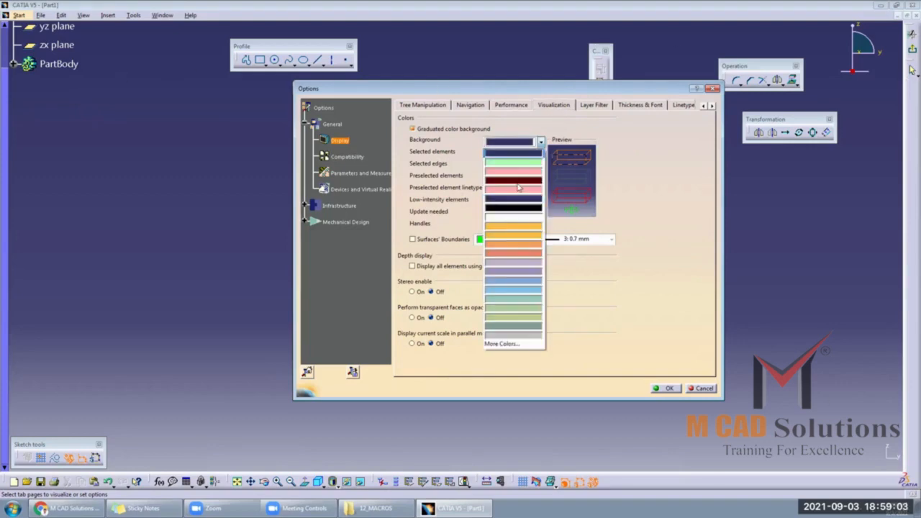
{"action": "left_click", "coordinate": [511, 218]}
{"action": "left_click", "coordinate": [660, 388]}
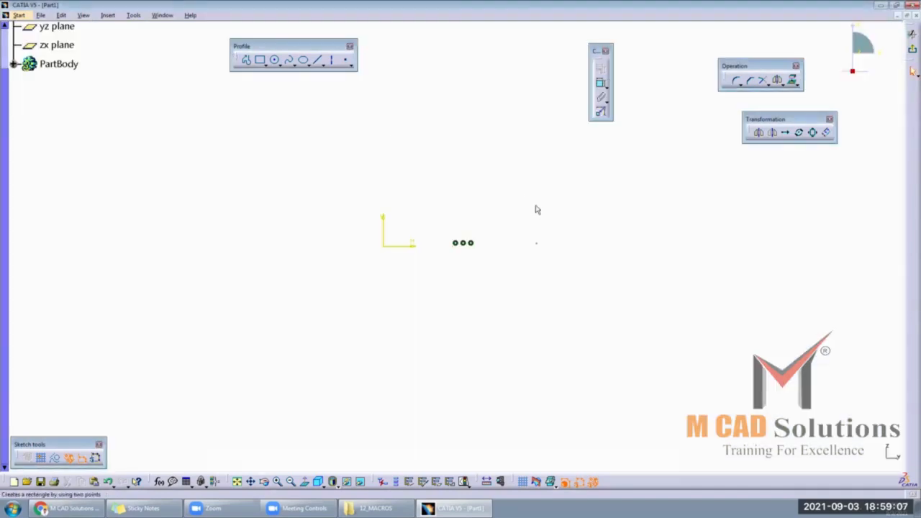
- Draw a rectangle above and to the left of the sketch origin and select all the sketch elements
{"action": "left_click", "coordinate": [260, 61]}
{"action": "left_click", "coordinate": [197, 114]}
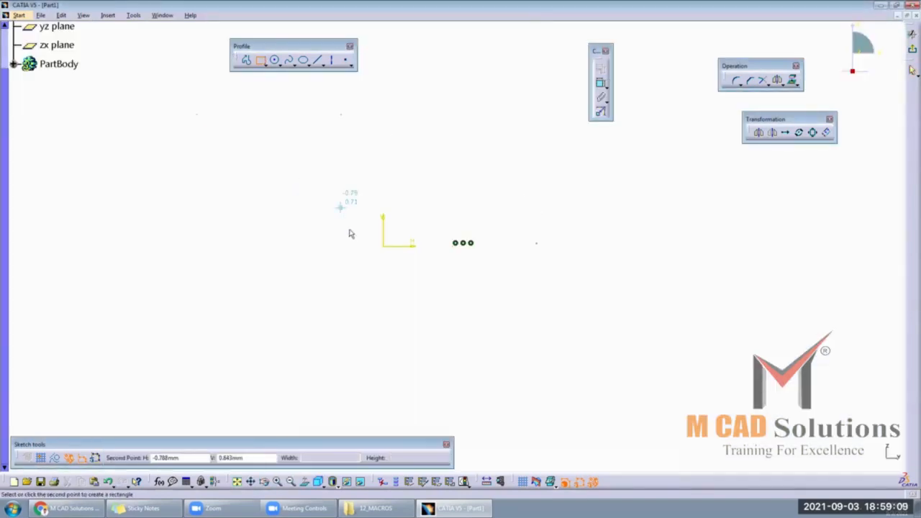
{"action": "left_click", "coordinate": [349, 229]}
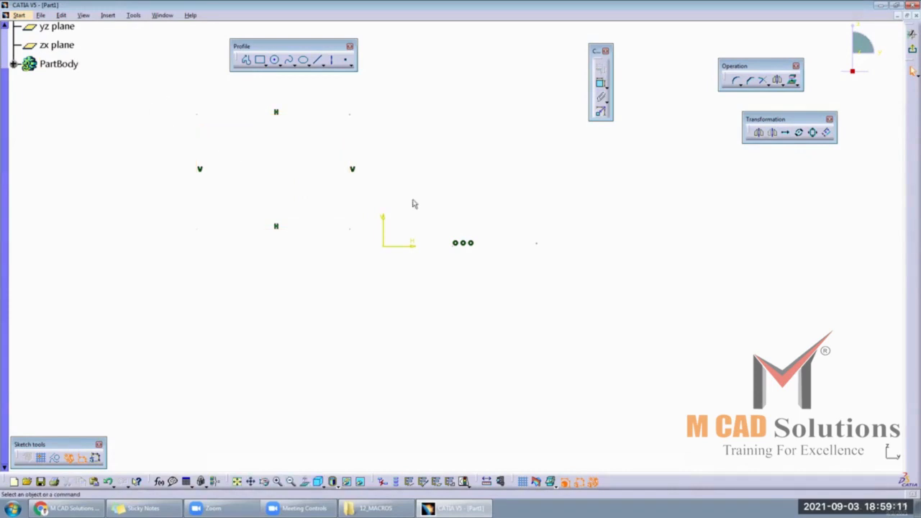
{"action": "left_click_drag", "start_coordinate": [160, 92], "coordinate": [669, 356]}
- Restore the dark Blue Grey background, view the colour choices for selected elements without changing them, and apply the options
{"action": "left_click", "coordinate": [133, 15]}
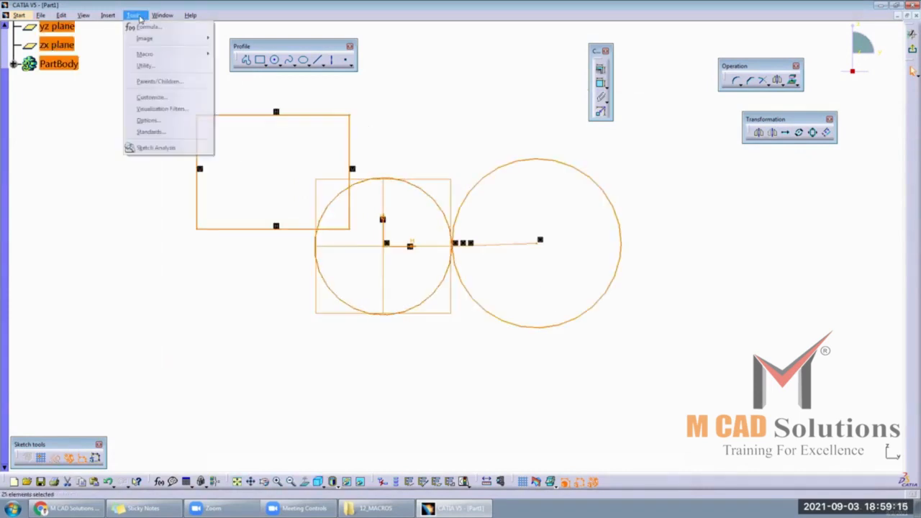
{"action": "left_click", "coordinate": [172, 120]}
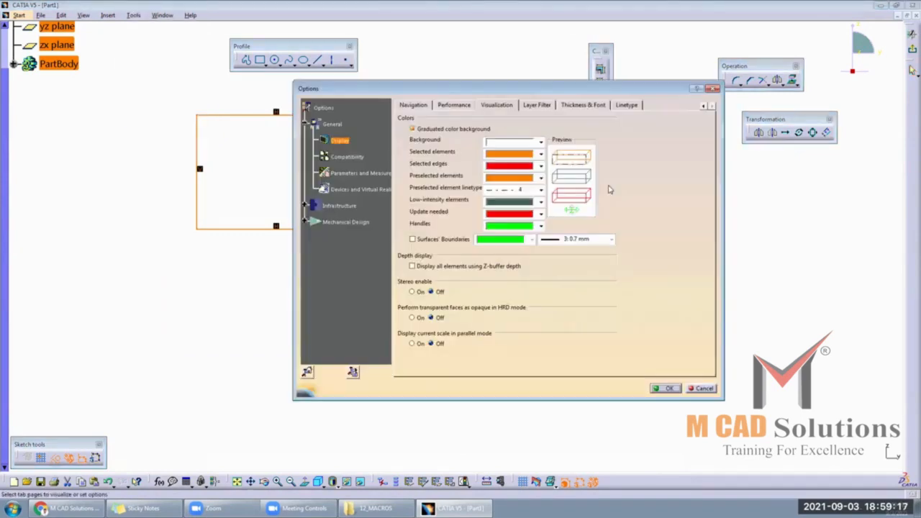
{"action": "left_click", "coordinate": [527, 144]}
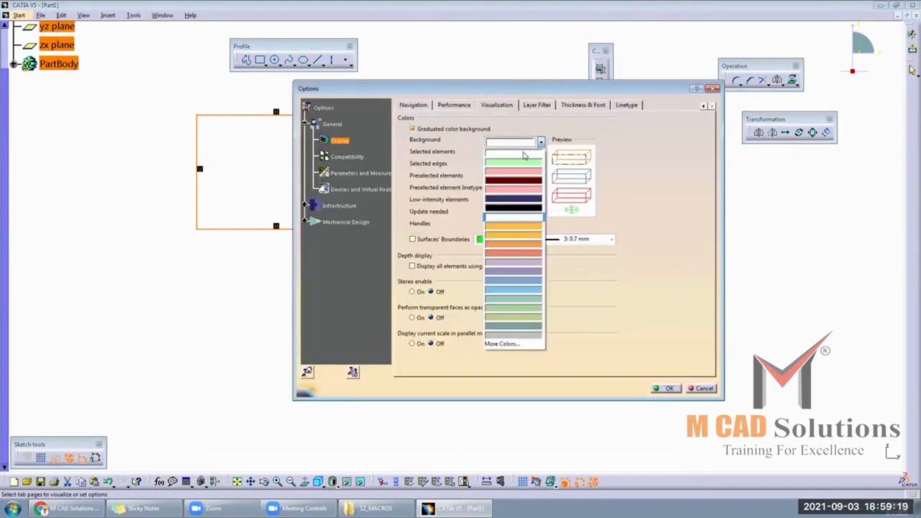
{"action": "left_click", "coordinate": [528, 201]}
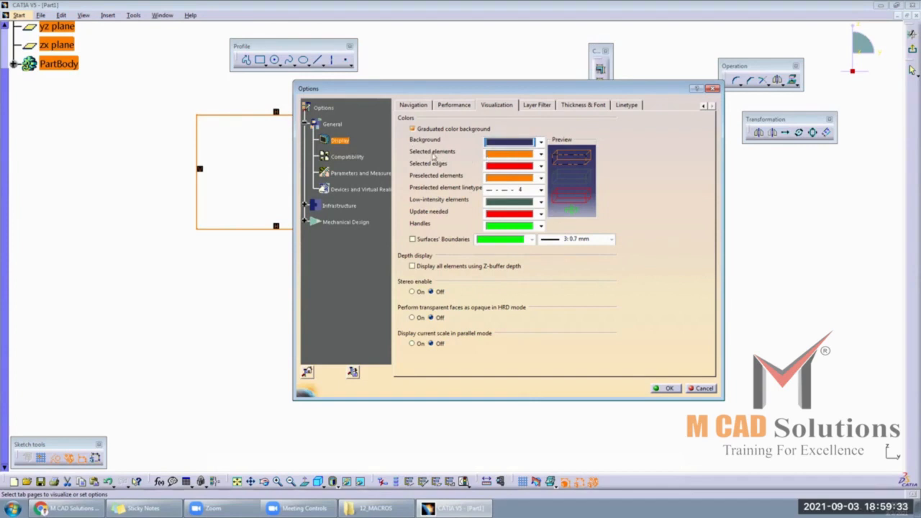
{"action": "left_click", "coordinate": [541, 154]}
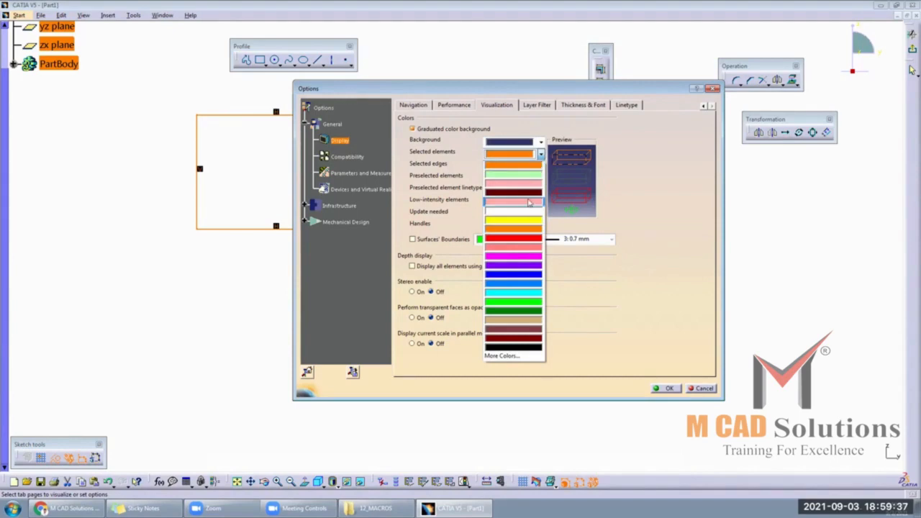
{"action": "left_click", "coordinate": [686, 200]}
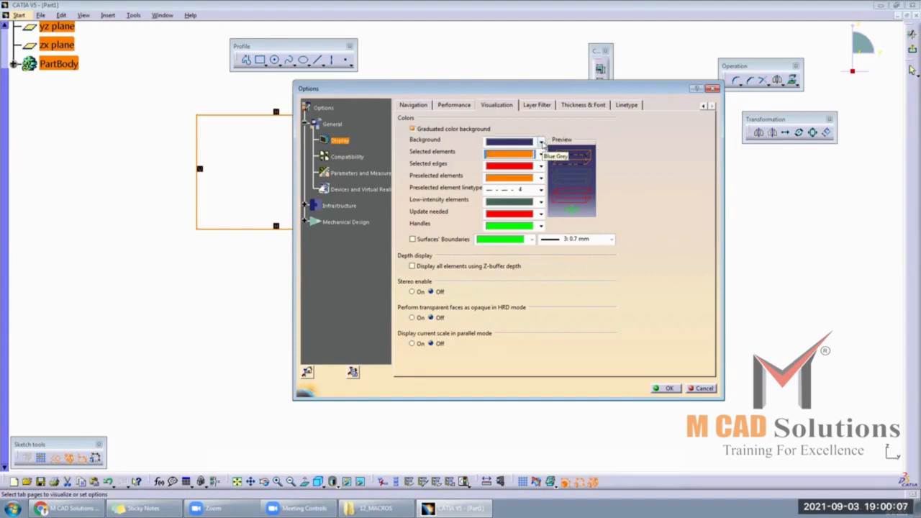
{"action": "left_click", "coordinate": [502, 107]}
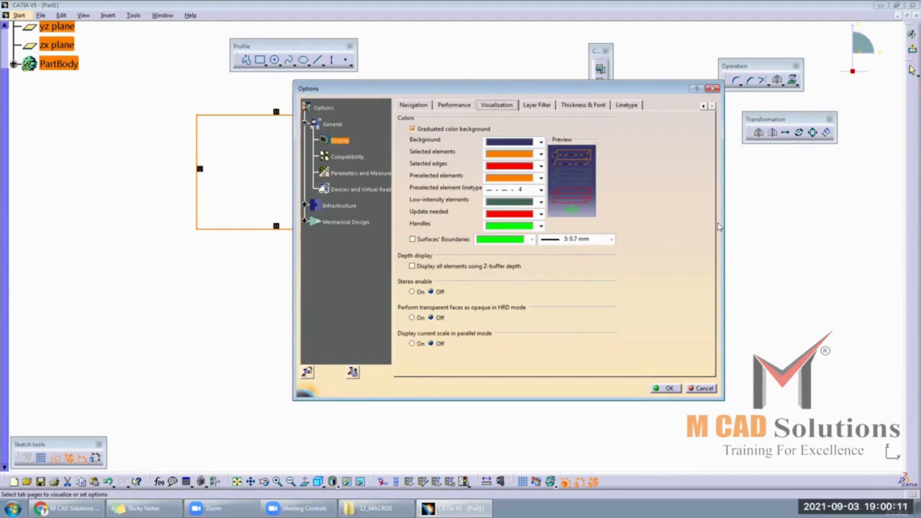
{"action": "left_click", "coordinate": [668, 388]}
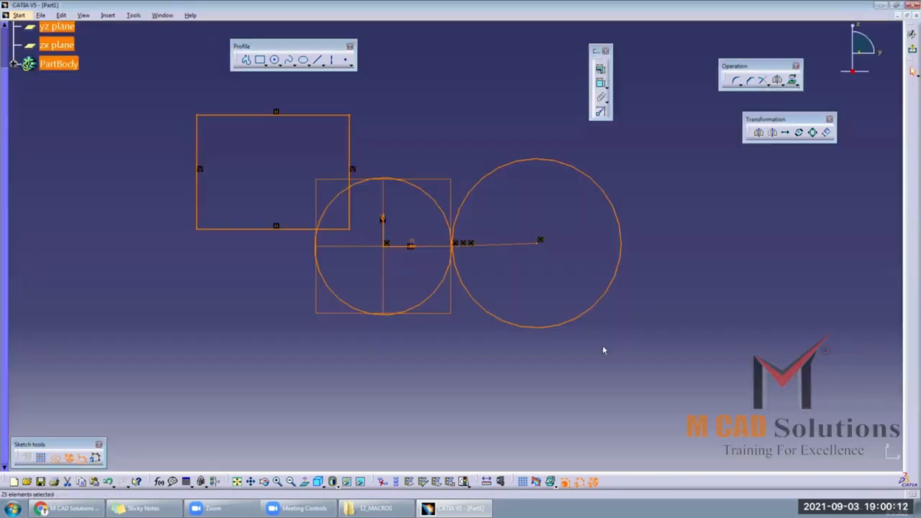
- Review the Layer Filter, Thickness & Font and Linetype display options through to the end of the linetype list
{"action": "left_click", "coordinate": [157, 15]}
{"action": "mouse_move", "coordinate": [134, 15]}
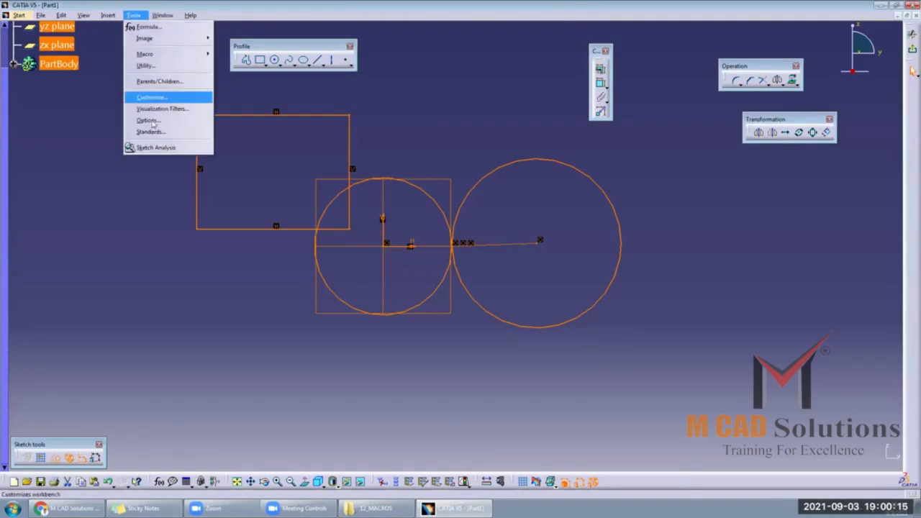
{"action": "left_click", "coordinate": [148, 120]}
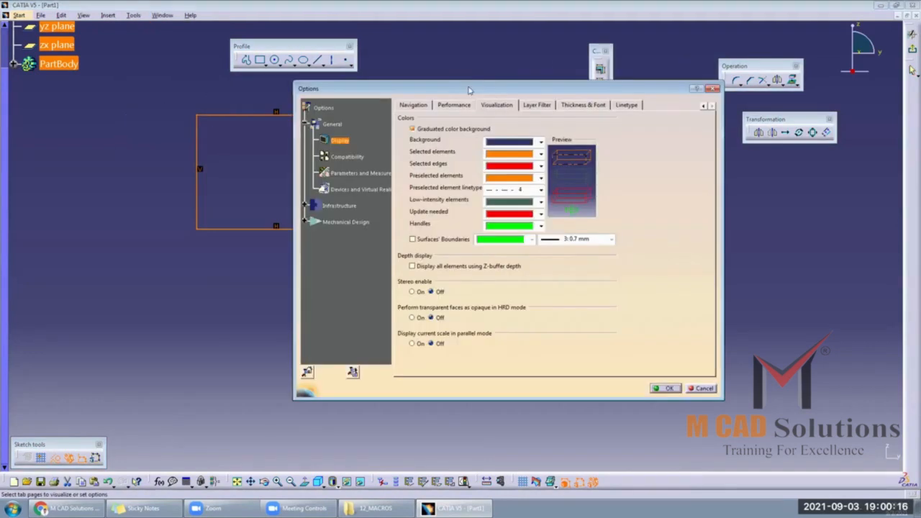
{"action": "left_click", "coordinate": [548, 108]}
{"action": "left_click", "coordinate": [586, 104]}
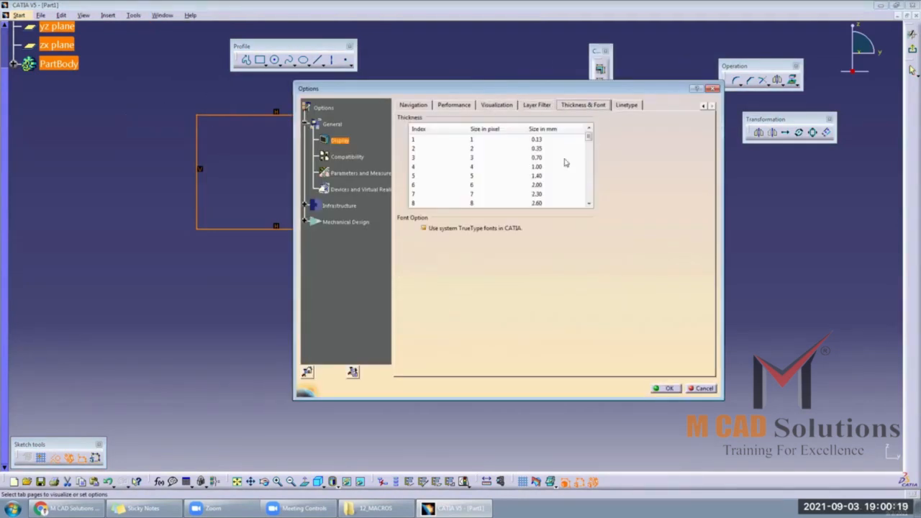
{"action": "left_click", "coordinate": [627, 106]}
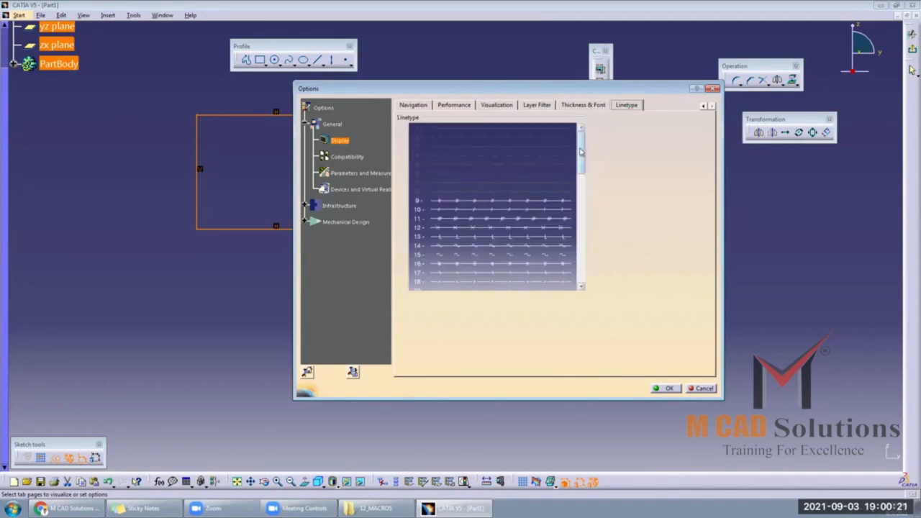
{"action": "left_click_drag", "start_coordinate": [580, 151], "coordinate": [583, 238]}
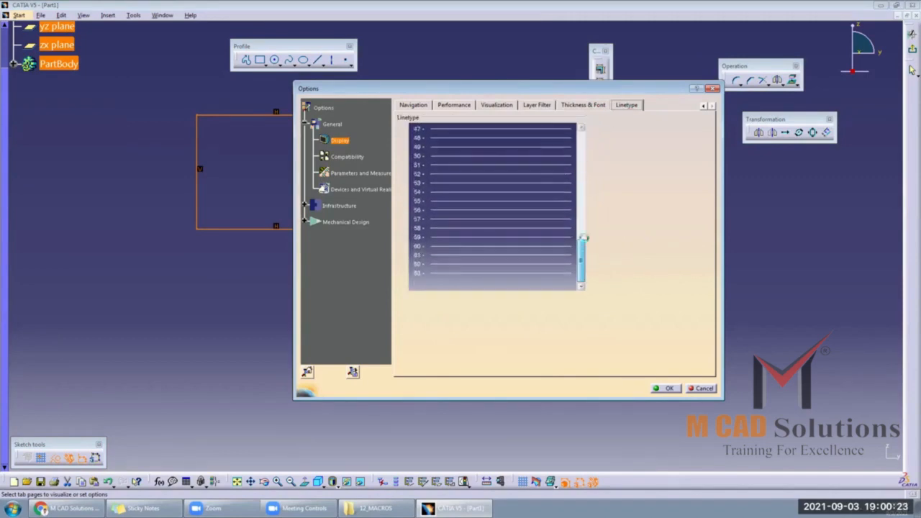
- Review the line thickness list in the Display options through to its last indexes and return to the first entry
{"action": "left_click", "coordinate": [583, 104]}
{"action": "left_click", "coordinate": [475, 141]}
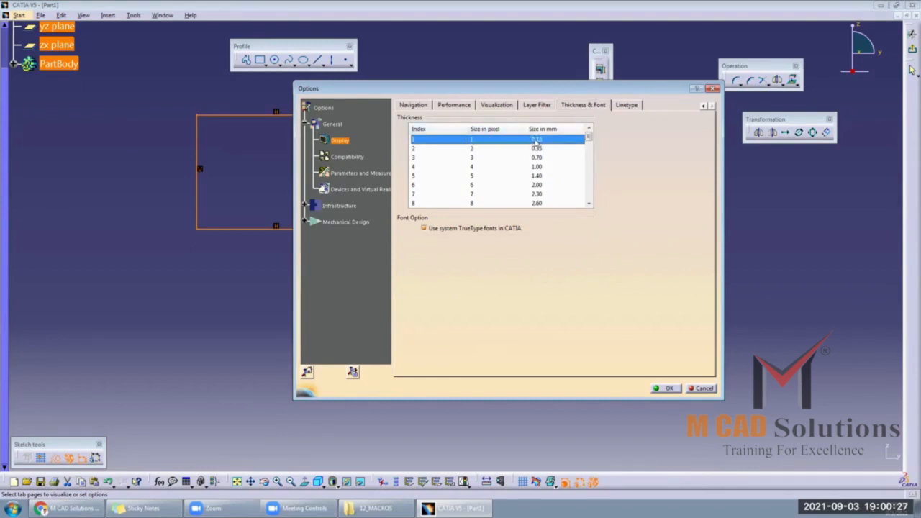
{"action": "scroll", "coordinate": [556, 180], "scroll_direction": "down", "scroll_amount": 14}
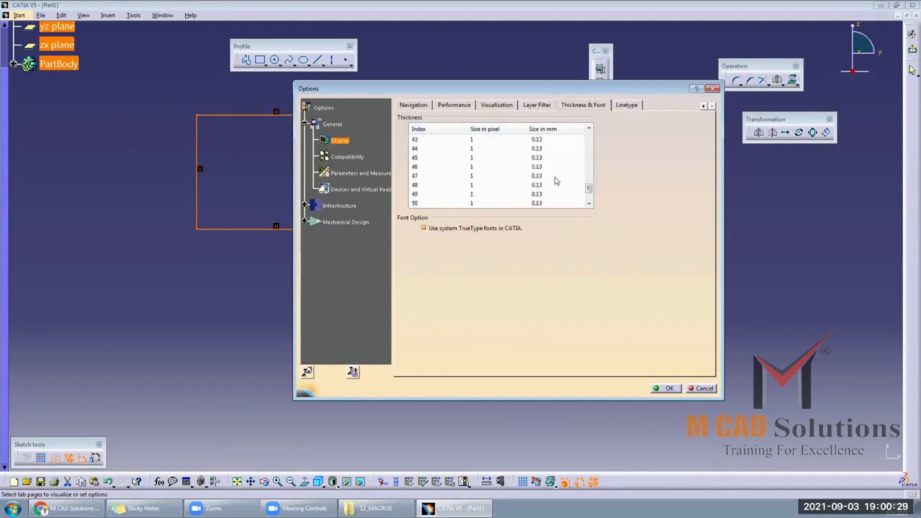
{"action": "scroll", "coordinate": [555, 181], "scroll_direction": "down", "scroll_amount": 2}
{"action": "left_click_drag", "start_coordinate": [588, 195], "coordinate": [595, 137]}
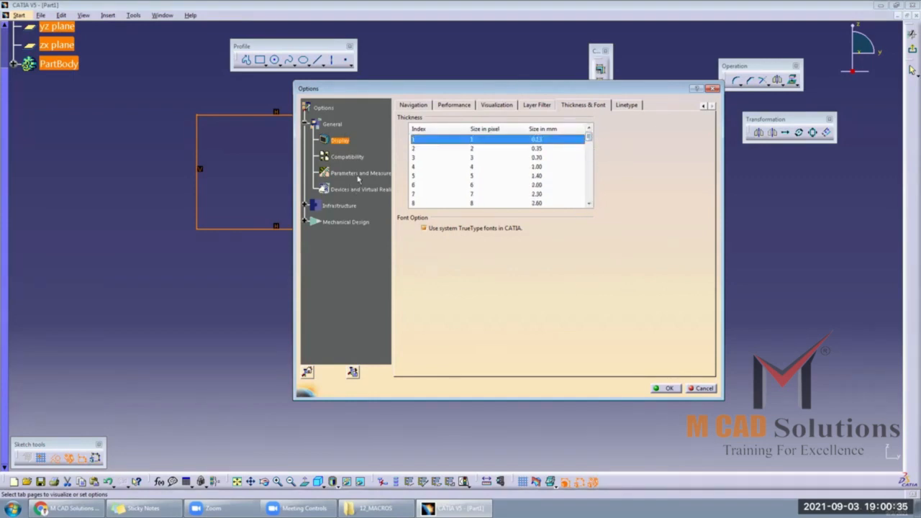
- Review the Parameters and Measure, Devices and Virtual Reality, Product Structure and Part Infrastructure options, including the Part Document settings
{"action": "left_click", "coordinate": [354, 172]}
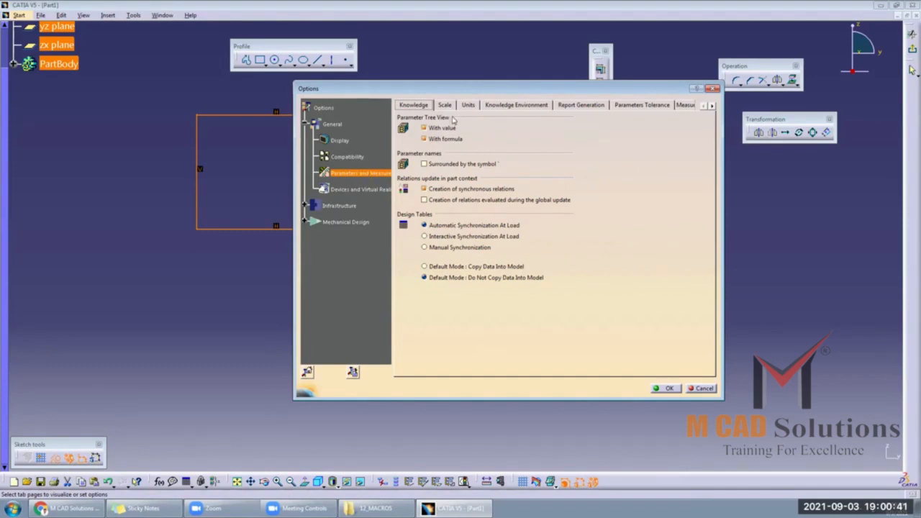
{"action": "left_click", "coordinate": [363, 191]}
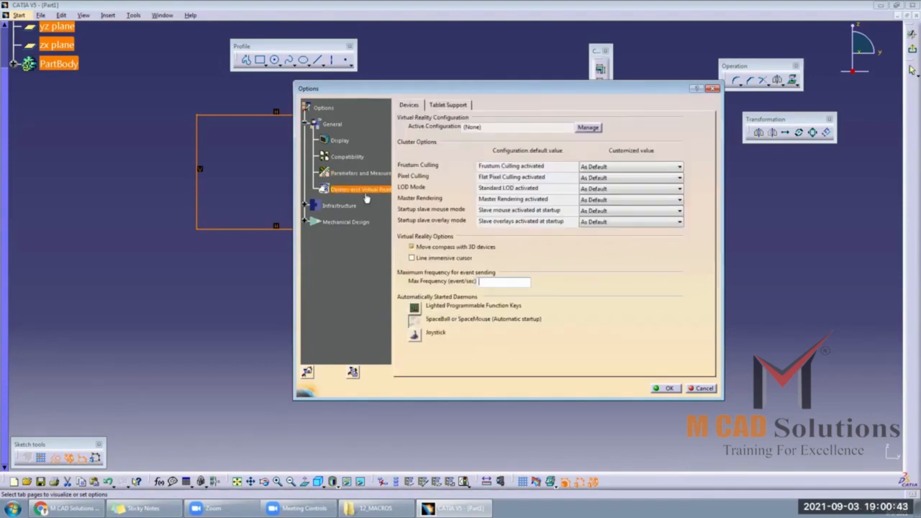
{"action": "left_click", "coordinate": [343, 205]}
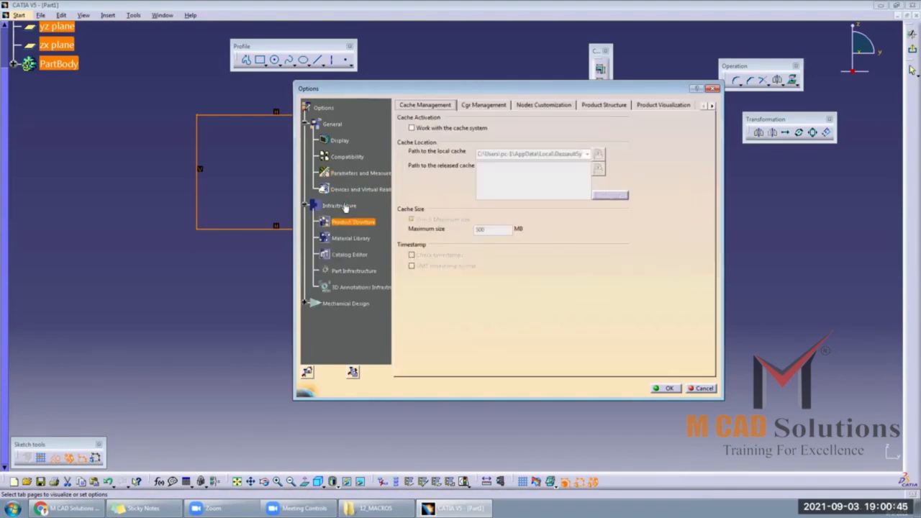
{"action": "left_click", "coordinate": [353, 271]}
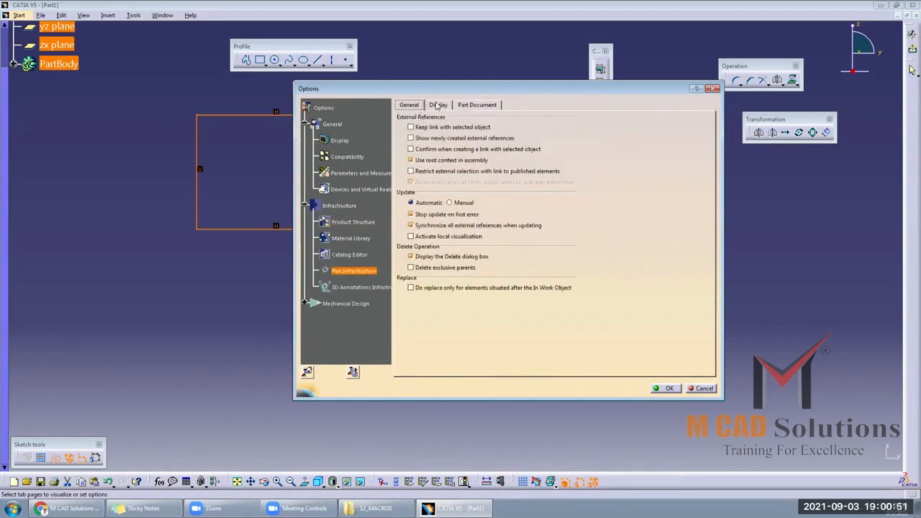
{"action": "left_click", "coordinate": [438, 105]}
{"action": "left_click", "coordinate": [491, 105]}
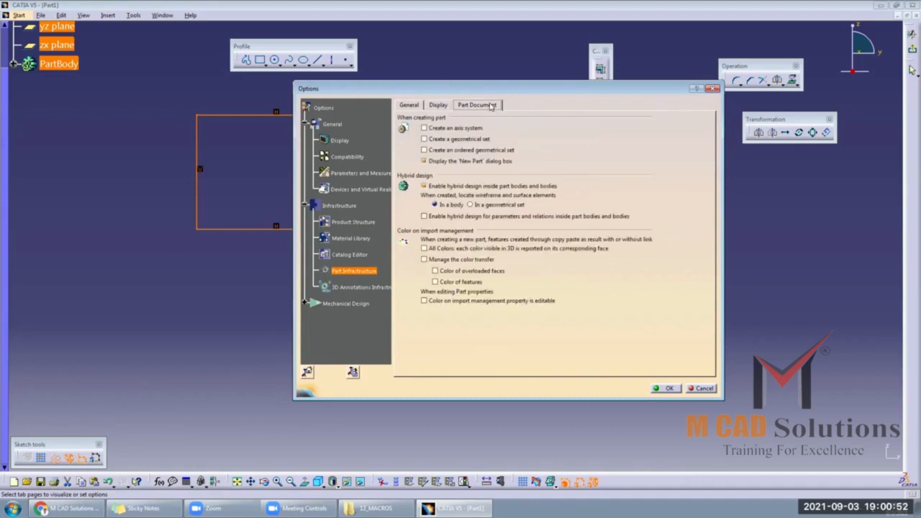
- Review the Mechanical Design options for Part Design, Assembly Design, Sketcher and Drafting, and revisit the Part Infrastructure general settings
{"action": "left_click", "coordinate": [348, 304]}
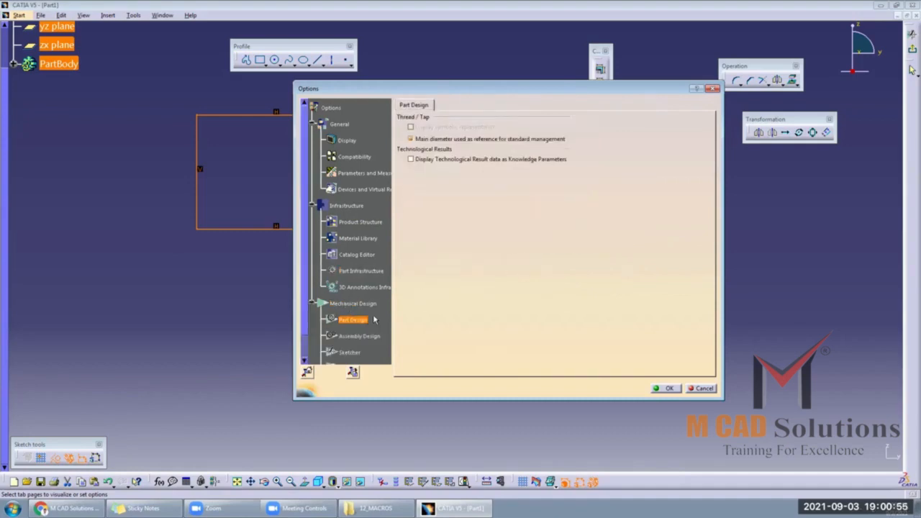
{"action": "scroll", "coordinate": [372, 322], "scroll_direction": "down", "scroll_amount": 3}
{"action": "left_click", "coordinate": [365, 230]}
{"action": "left_click", "coordinate": [350, 246]}
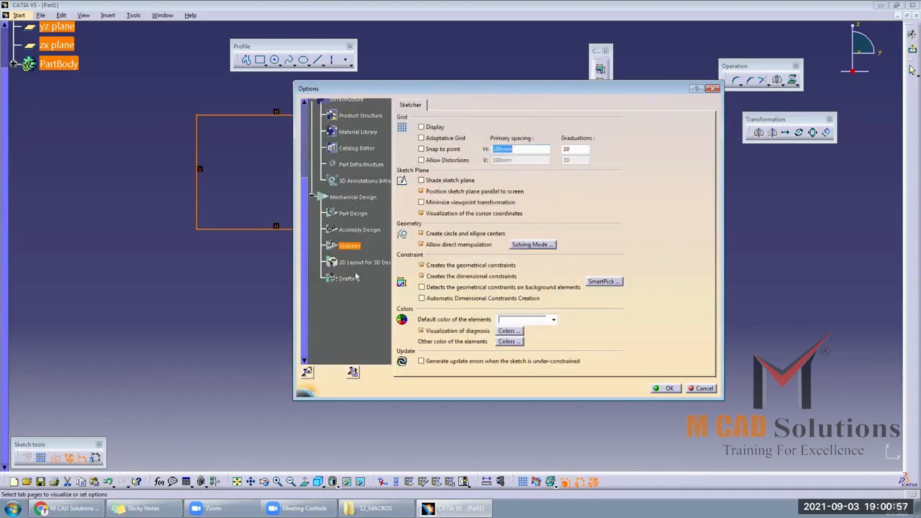
{"action": "left_click", "coordinate": [350, 278]}
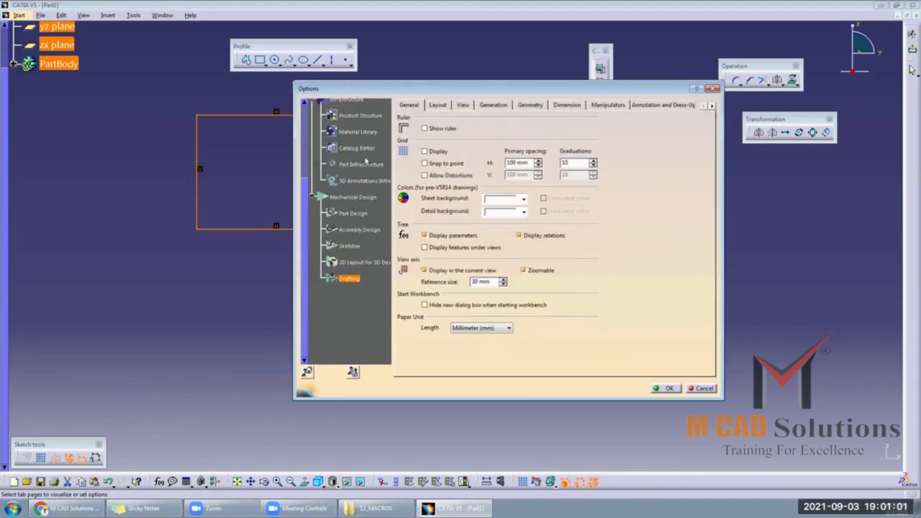
{"action": "left_click", "coordinate": [357, 214]}
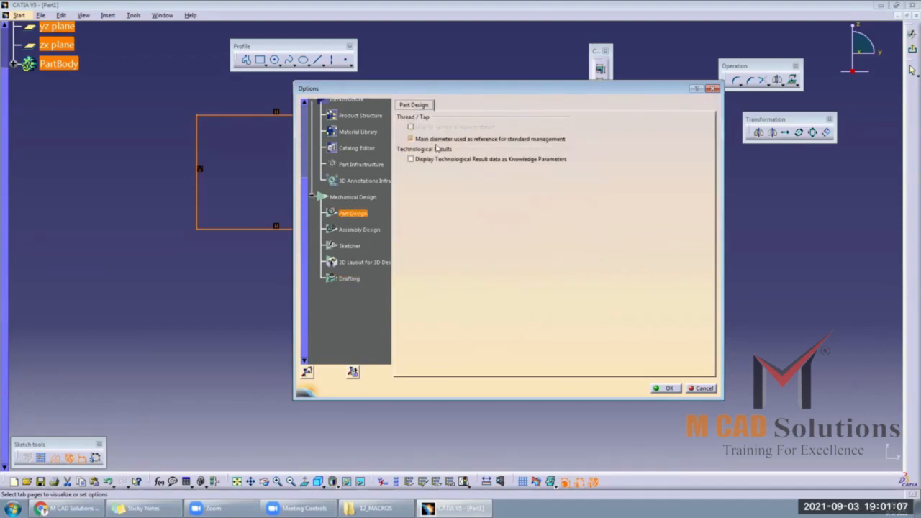
{"action": "left_click", "coordinate": [362, 165]}
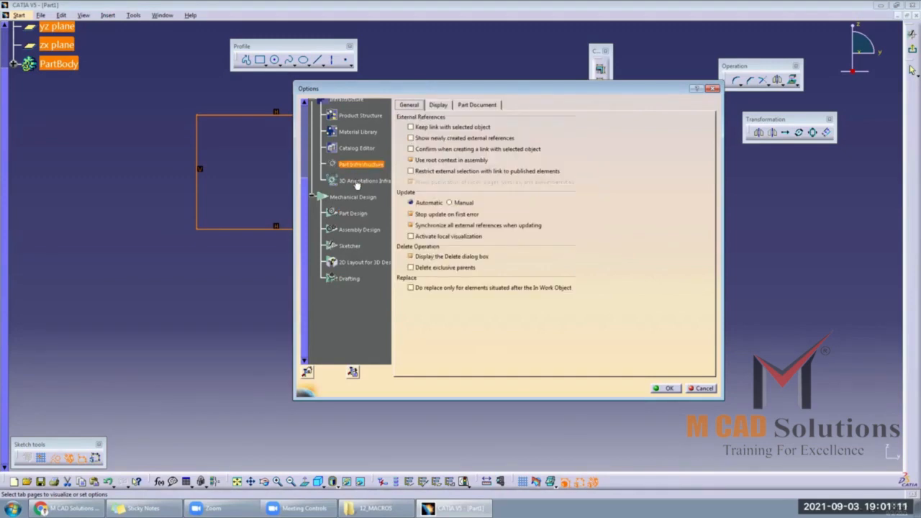
{"action": "scroll", "coordinate": [304, 145], "scroll_direction": "up", "scroll_amount": 3}
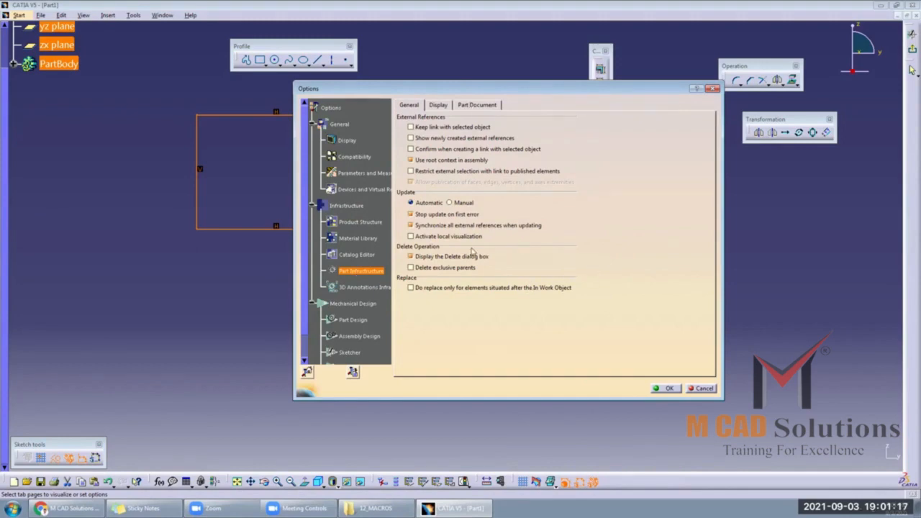
- Review the length unit choices under Parameters and Measure, keep Millimeter (mm), and close the options without applying changes
{"action": "left_click", "coordinate": [361, 175]}
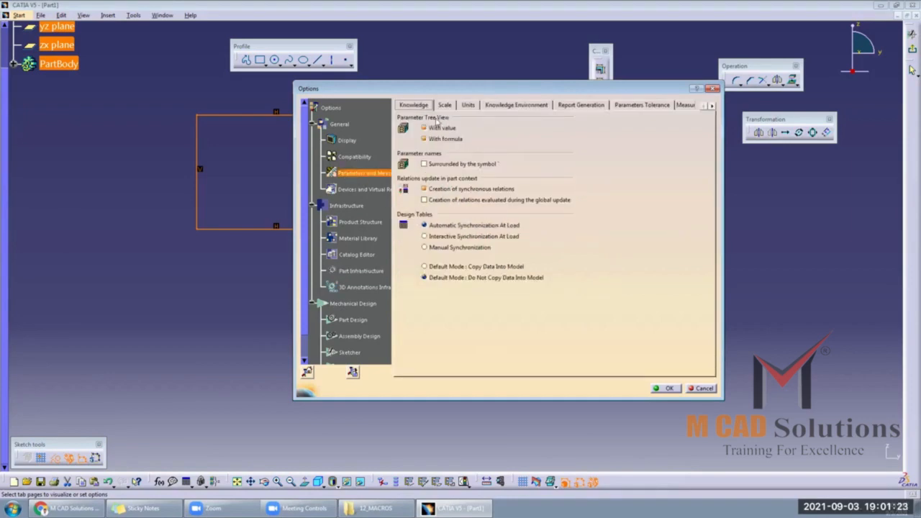
{"action": "left_click", "coordinate": [469, 105]}
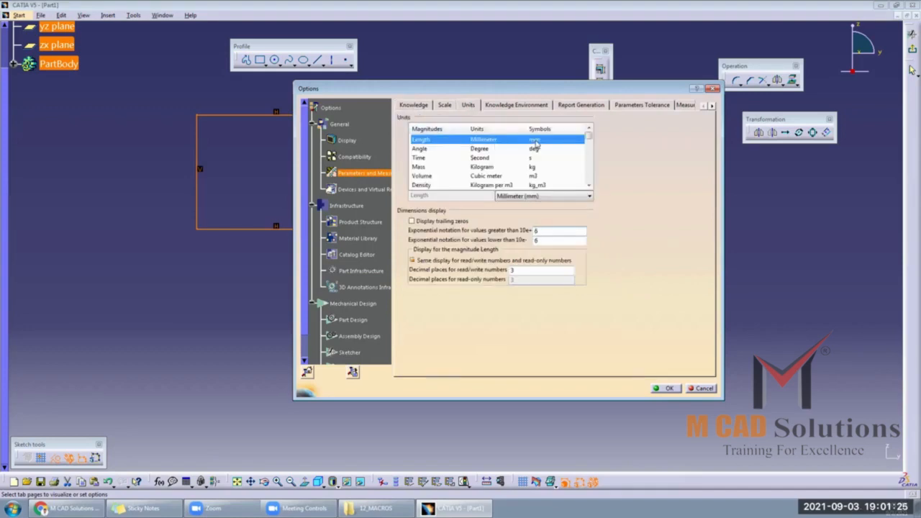
{"action": "left_click", "coordinate": [588, 195]}
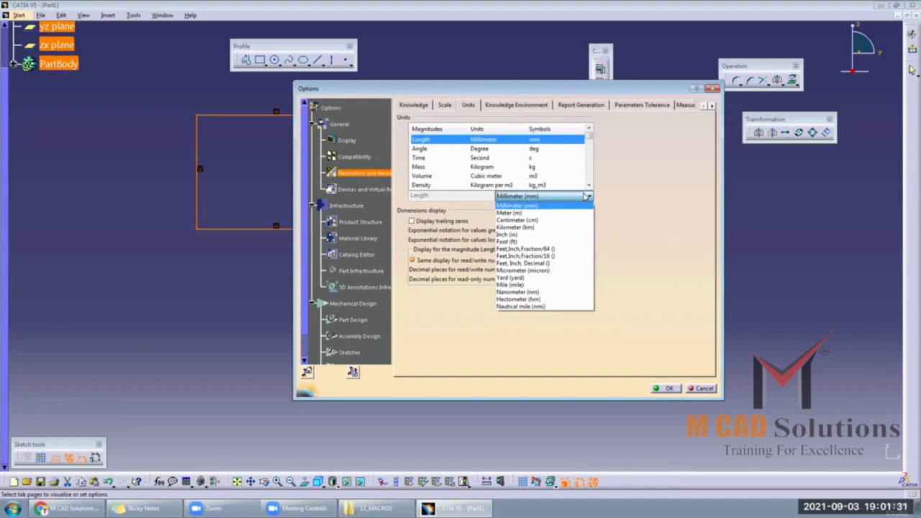
{"action": "left_click", "coordinate": [529, 206]}
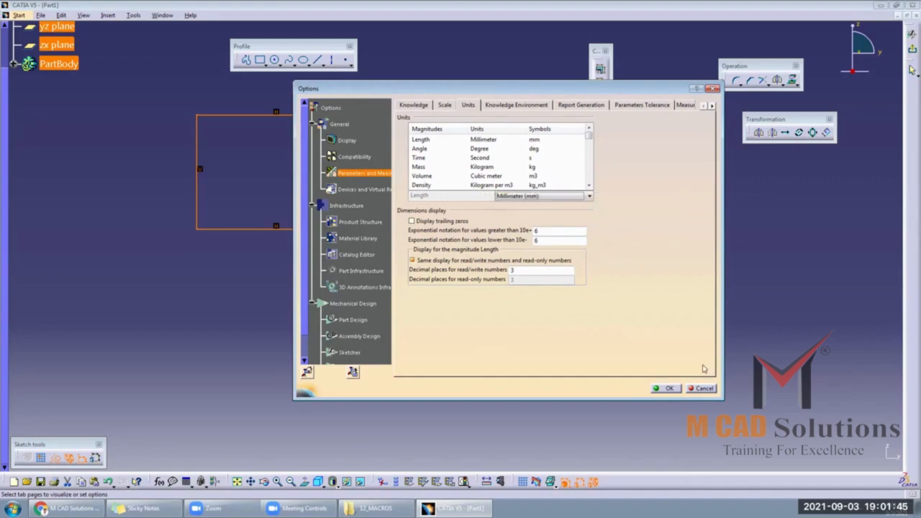
{"action": "left_click", "coordinate": [705, 387]}
- Clear the selection, exit the sketch containing the rectangle and circles, and delete that sketch
{"action": "left_click", "coordinate": [156, 215]}
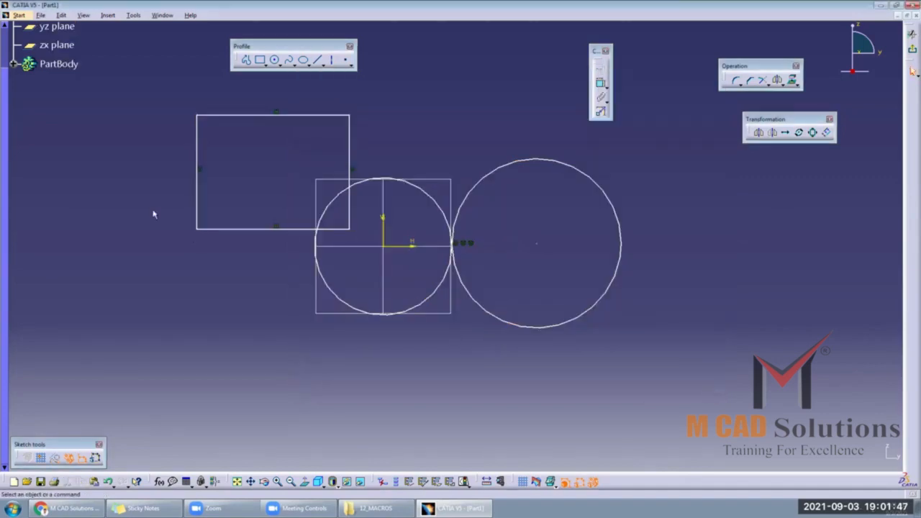
{"action": "left_click", "coordinate": [911, 48]}
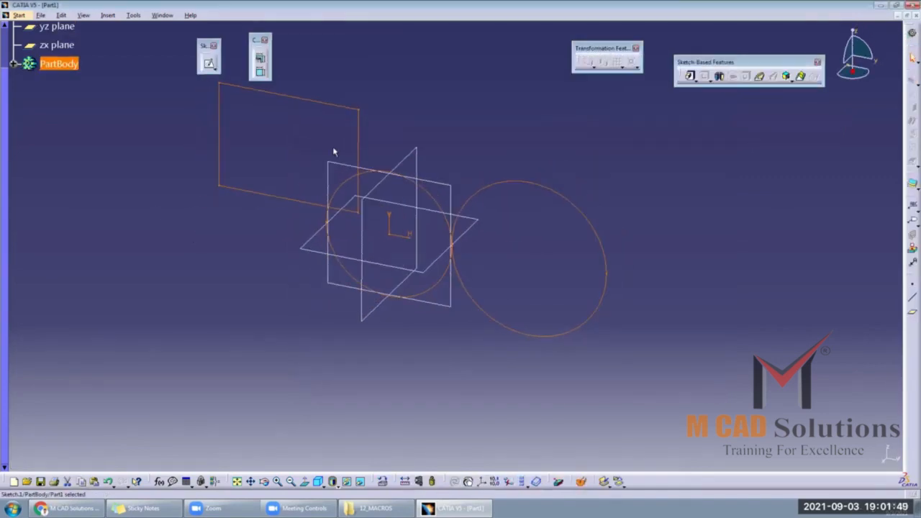
{"action": "key", "text": "Delete"}
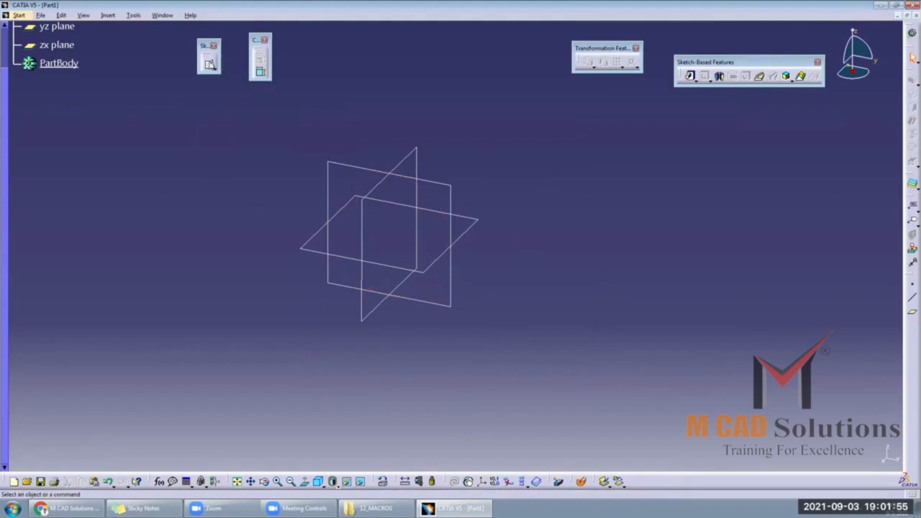
- Restore all toolbar contents and the default toolbar positions for the Part Design workbench through Customize
{"action": "right_click", "coordinate": [676, 72]}
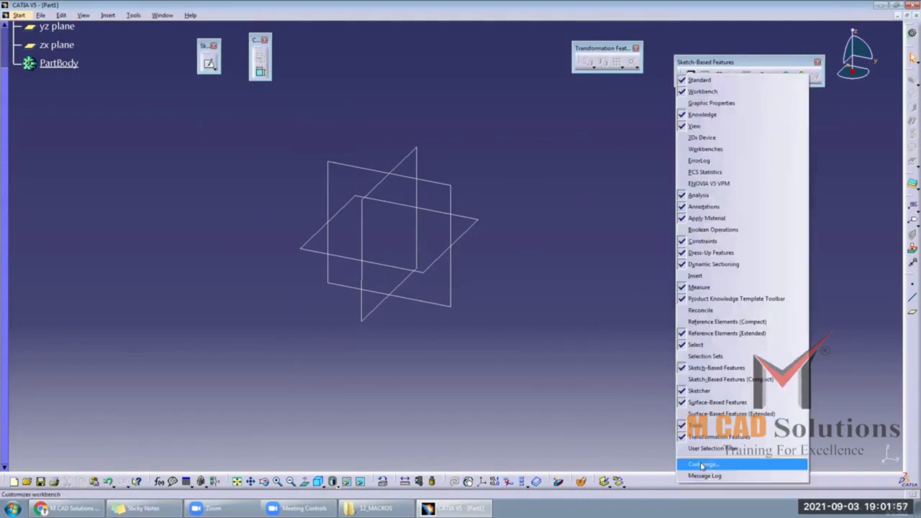
{"action": "left_click", "coordinate": [701, 464]}
{"action": "left_click", "coordinate": [176, 149]}
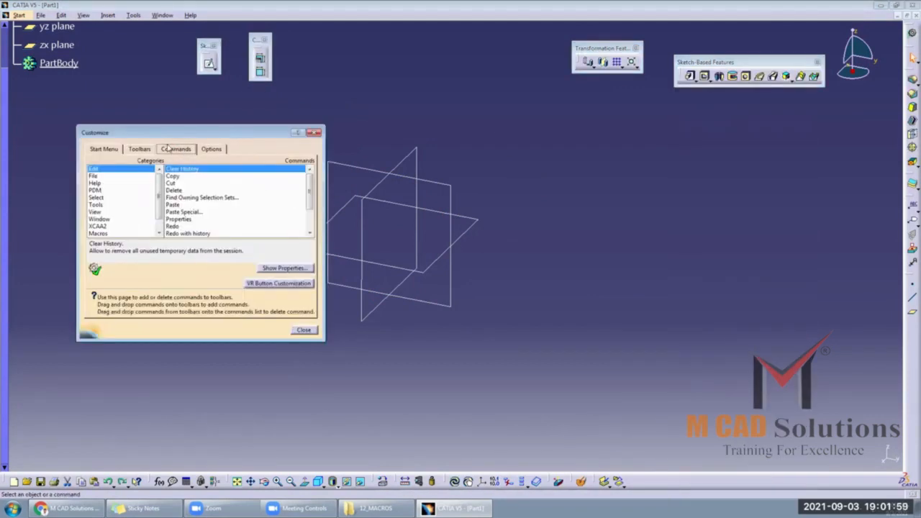
{"action": "left_click", "coordinate": [140, 148]}
{"action": "left_click", "coordinate": [266, 210]}
{"action": "left_click", "coordinate": [454, 275]}
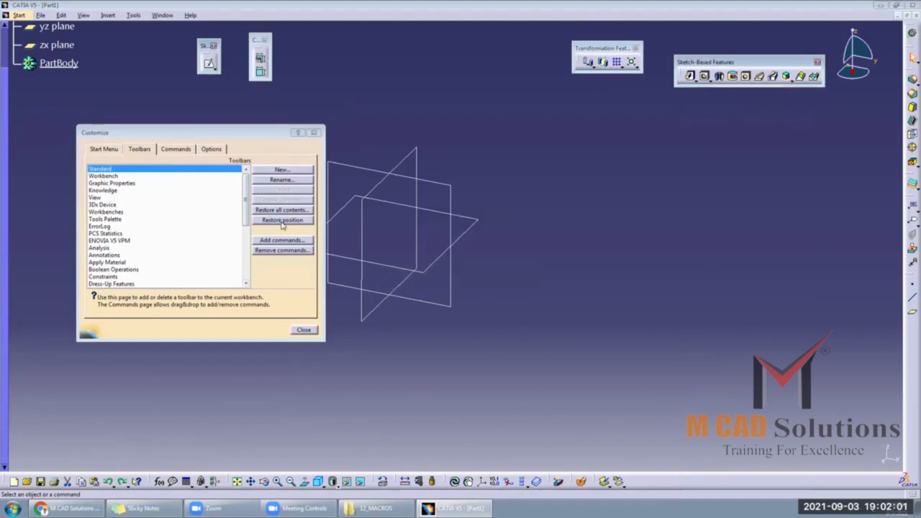
{"action": "left_click", "coordinate": [282, 219]}
{"action": "left_click", "coordinate": [454, 274]}
{"action": "left_click", "coordinate": [314, 132]}
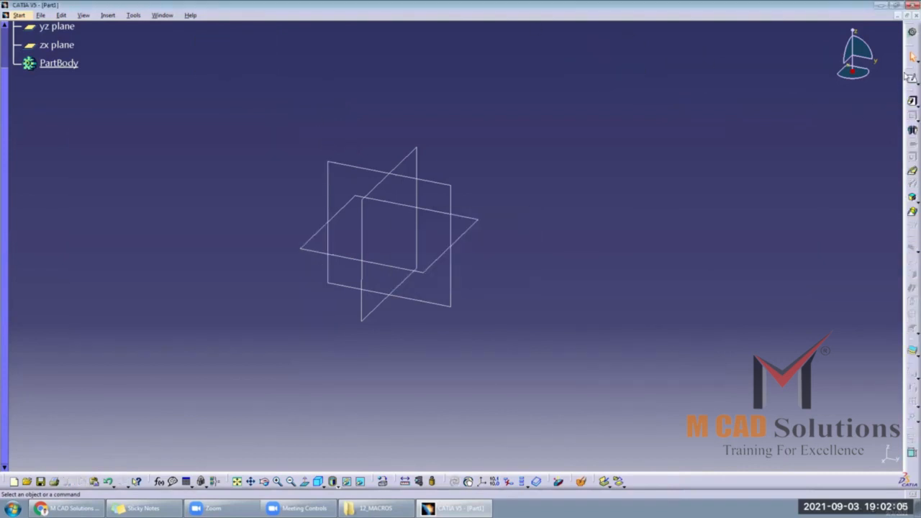
- Dock the Sketcher toolbar directly below the Workbench toolbar and open a new sketch on the yz plane
{"action": "mouse_move", "coordinate": [908, 70]}
{"action": "left_mouse_down"}
{"action": "mouse_move", "coordinate": [745, 57]}
{"action": "mouse_move", "coordinate": [799, 66]}
{"action": "mouse_move", "coordinate": [909, 55]}
{"action": "left_mouse_up"}
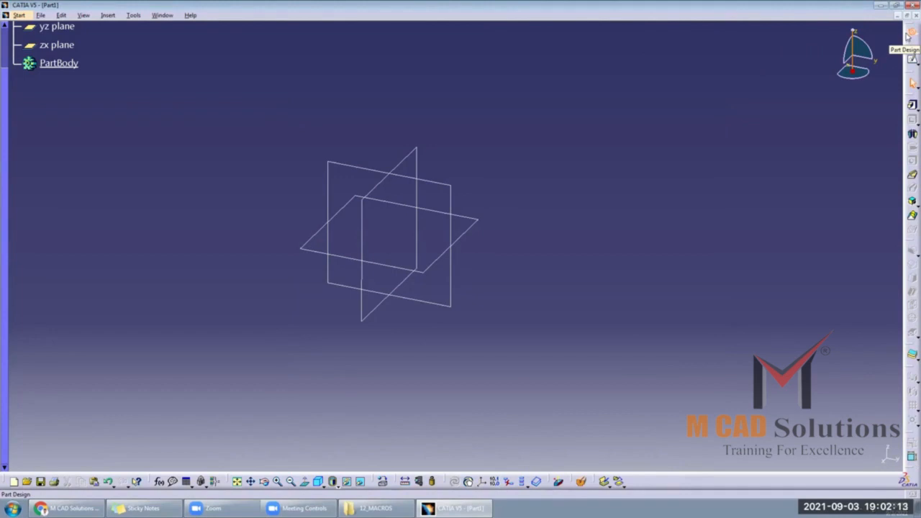
{"action": "left_click", "coordinate": [907, 37]}
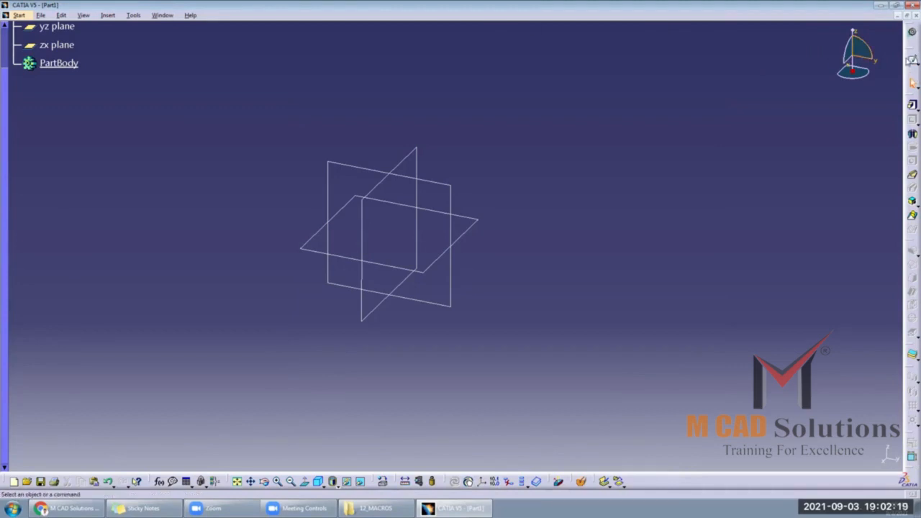
{"action": "left_click", "coordinate": [911, 62]}
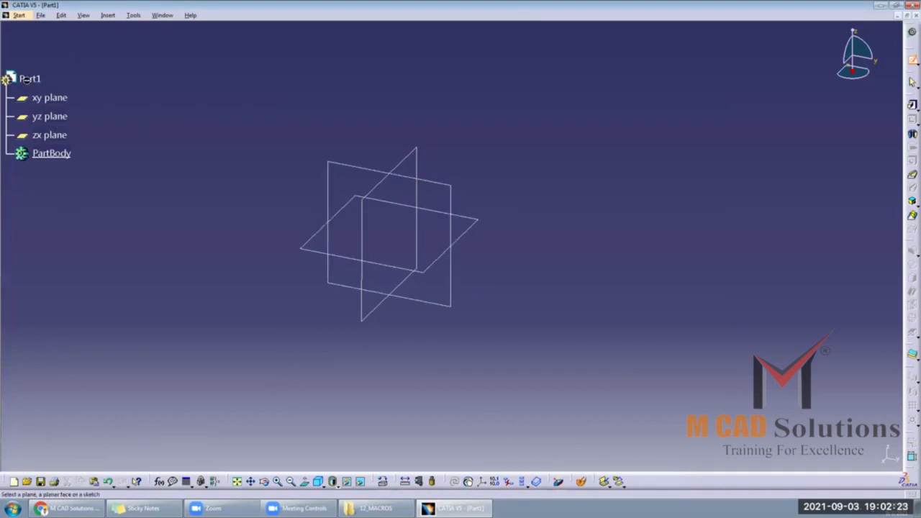
{"action": "left_click", "coordinate": [437, 186]}
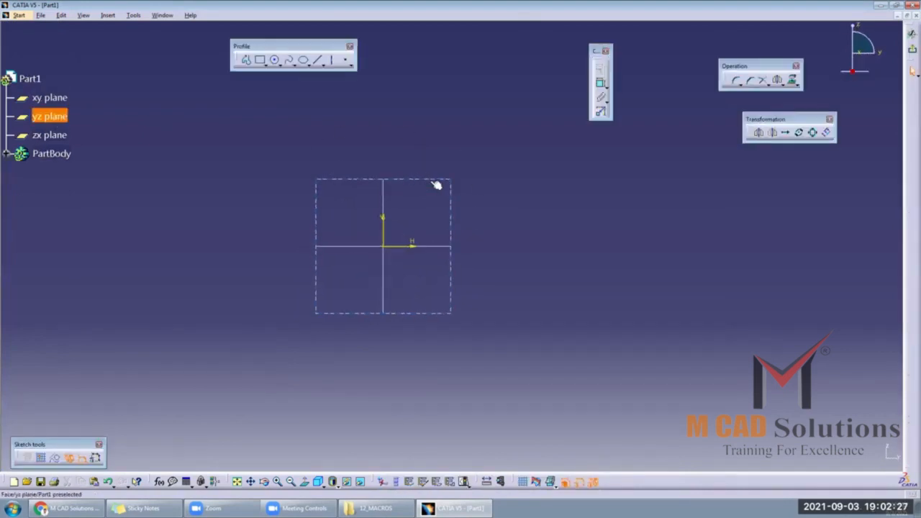
- Restore all toolbar contents and the default toolbar positions for the Sketcher workbench through Customize
{"action": "right_click", "coordinate": [715, 486]}
{"action": "left_click", "coordinate": [751, 460]}
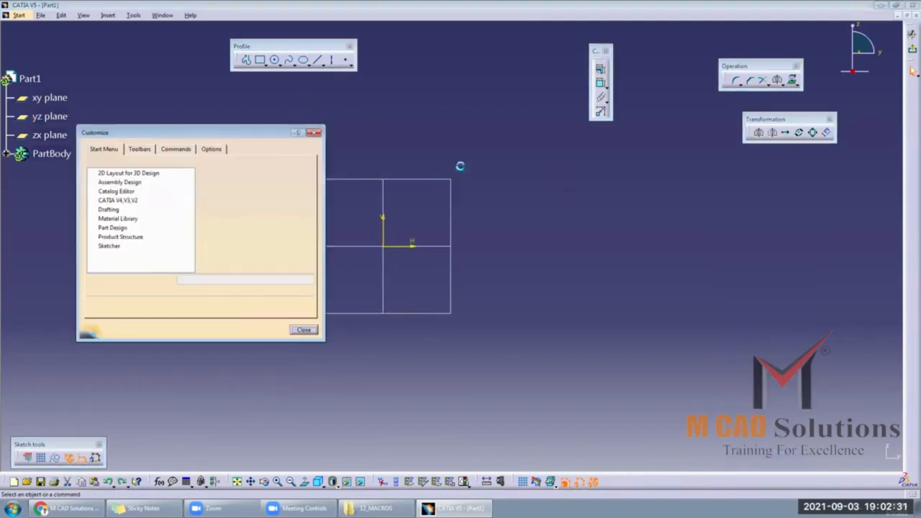
{"action": "left_click", "coordinate": [143, 148]}
{"action": "left_click", "coordinate": [282, 209]}
{"action": "key", "text": "Return"}
{"action": "left_click", "coordinate": [282, 220]}
{"action": "key", "text": "Return"}
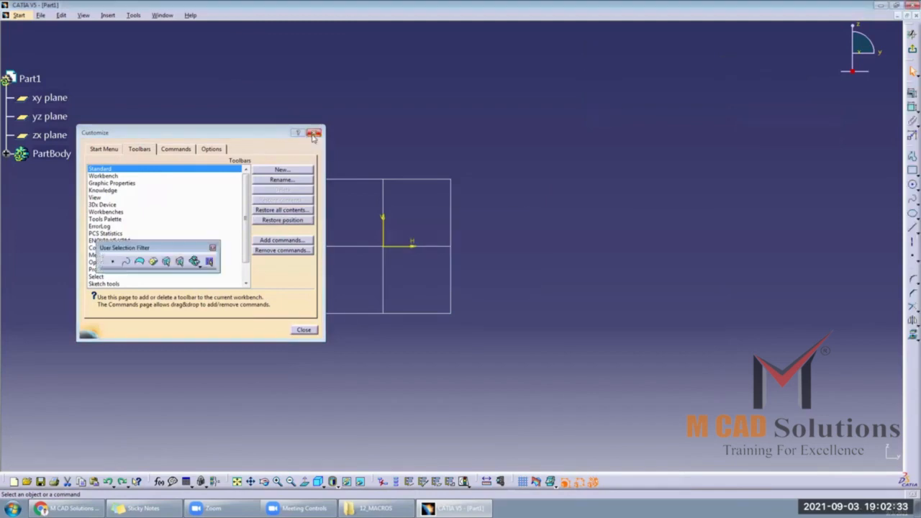
{"action": "left_click", "coordinate": [314, 135]}
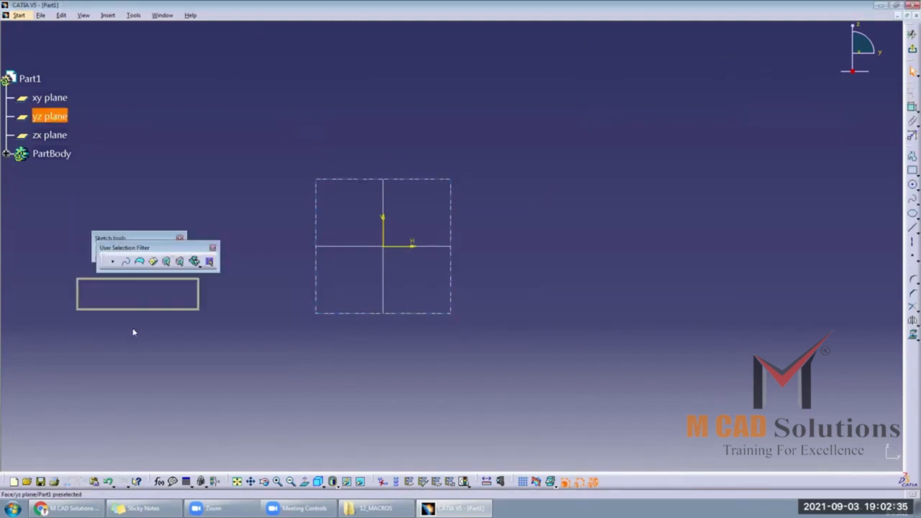
- Move the User Selection Filter and Sketch tools toolbars clear of each other, and float the Constraint, Profile and Operation toolbars over the drawing area
{"action": "left_click_drag", "start_coordinate": [133, 331], "coordinate": [133, 333]}
{"action": "mouse_move", "coordinate": [128, 238]}
{"action": "left_mouse_down"}
{"action": "mouse_move", "coordinate": [92, 385]}
{"action": "mouse_move", "coordinate": [42, 439]}
{"action": "left_mouse_up"}
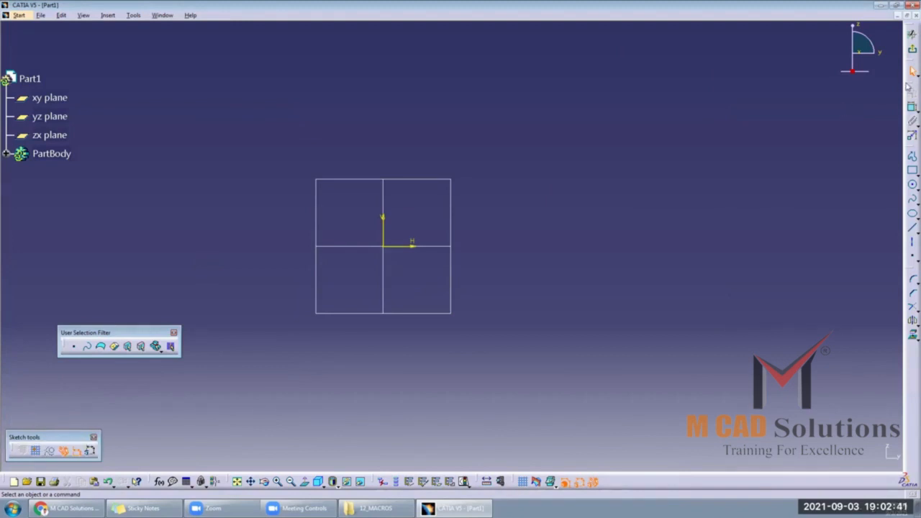
{"action": "left_click_drag", "start_coordinate": [908, 87], "coordinate": [736, 55]}
{"action": "left_click_drag", "start_coordinate": [908, 85], "coordinate": [699, 39]}
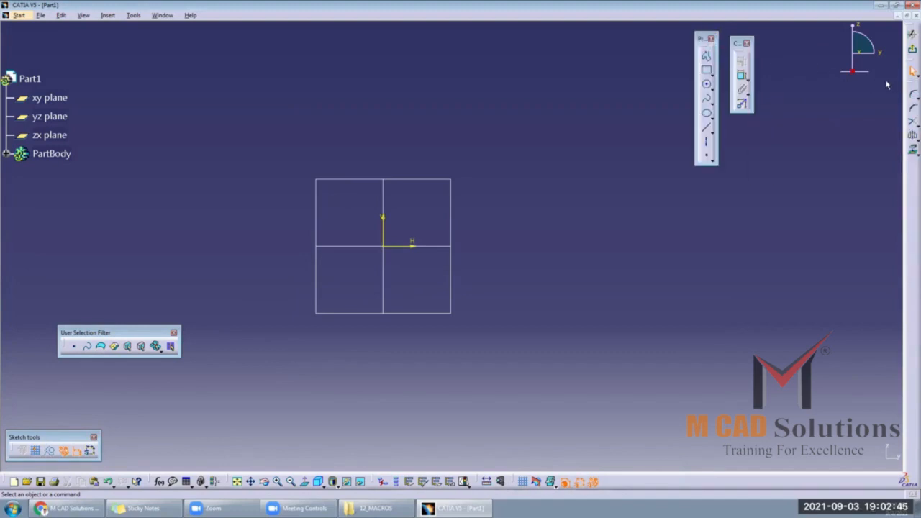
{"action": "left_click_drag", "start_coordinate": [908, 84], "coordinate": [787, 92]}
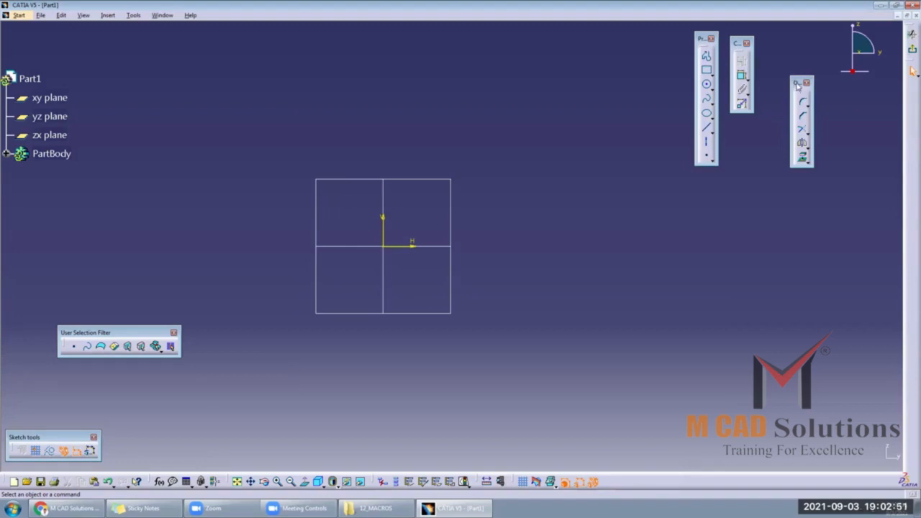
- Lay the floating Operation, Constraint and Profile toolbars out horizontally, stacked as Profile, Operation and Constraint beside the sketch area
{"action": "left_click_drag", "start_coordinate": [797, 85], "coordinate": [785, 132]}
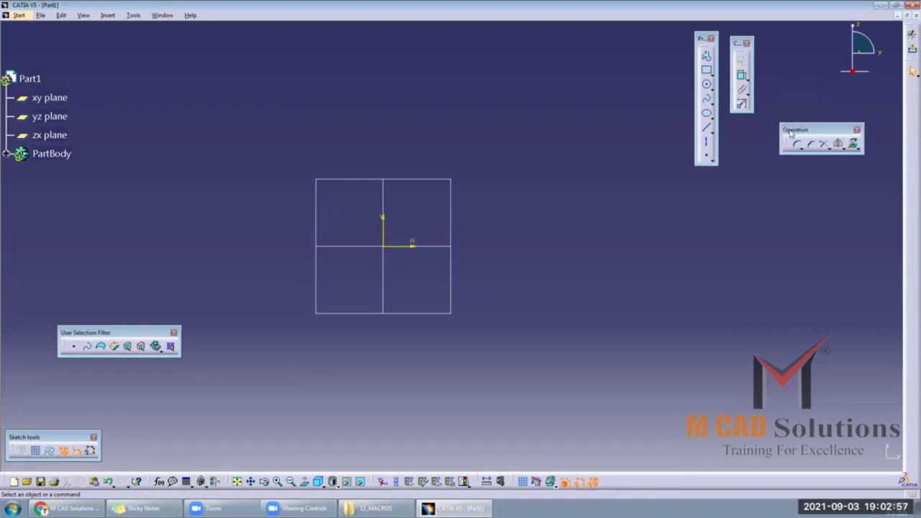
{"action": "left_click_drag", "start_coordinate": [737, 44], "coordinate": [820, 95]}
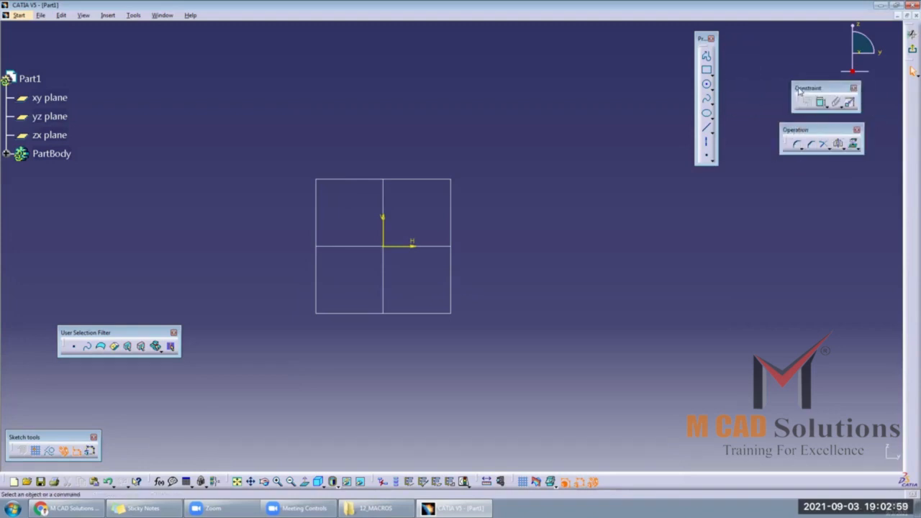
{"action": "left_click_drag", "start_coordinate": [699, 38], "coordinate": [678, 51]}
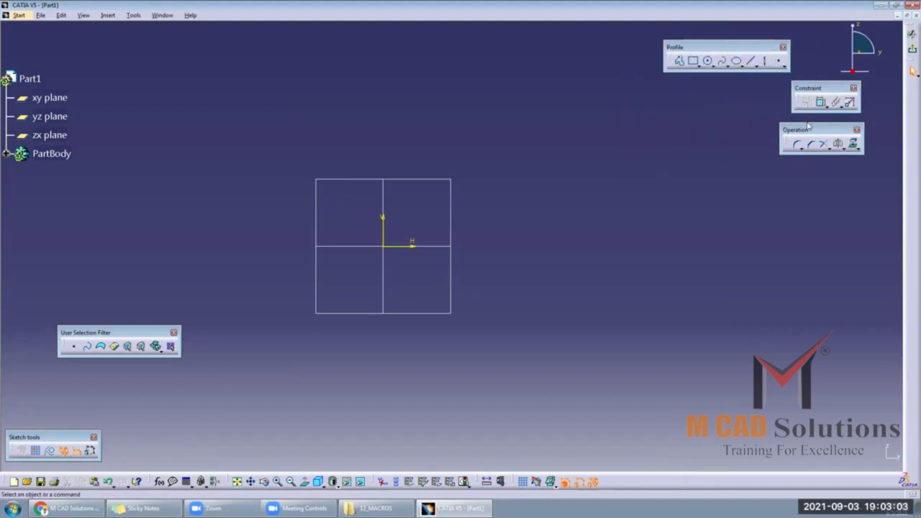
{"action": "left_click_drag", "start_coordinate": [795, 129], "coordinate": [732, 89]}
{"action": "left_click_drag", "start_coordinate": [807, 87], "coordinate": [806, 123]}
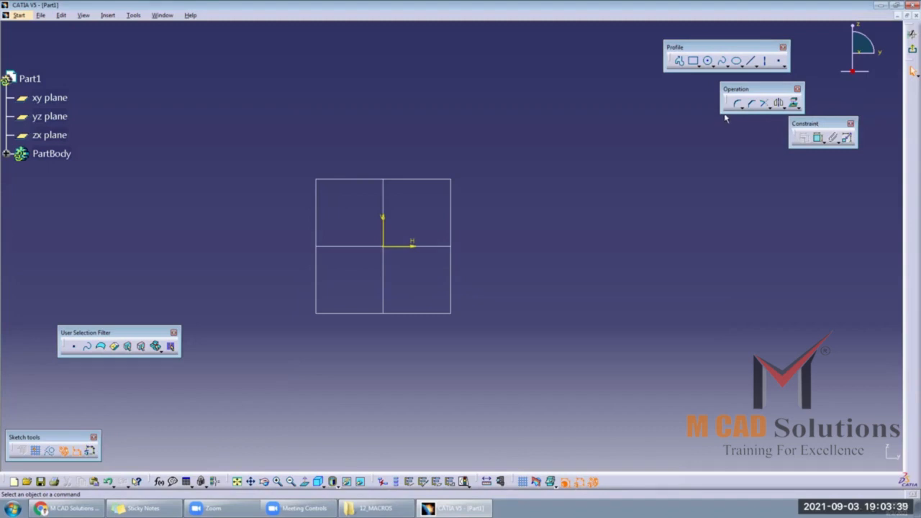
- Sketch the start of a Profile as a slanted line above the origin followed by two consecutive tangent arcs
{"action": "left_click", "coordinate": [679, 62]}
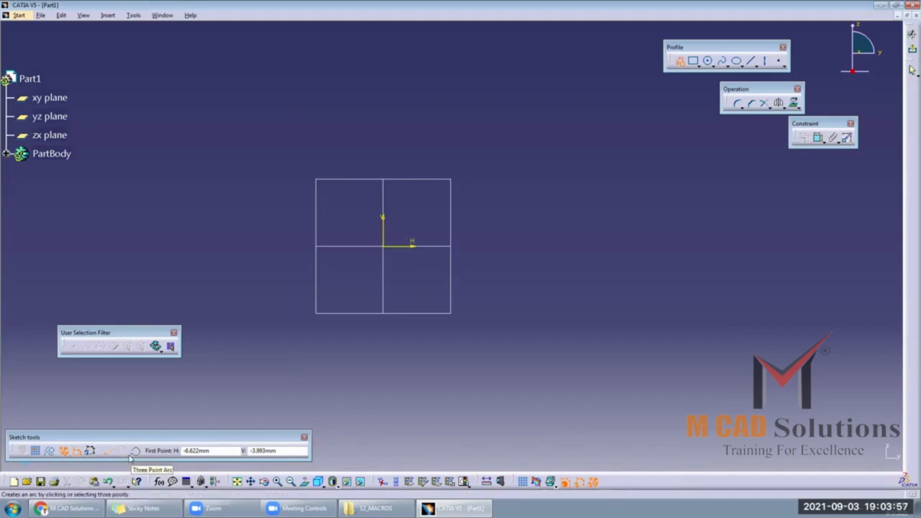
{"action": "left_click", "coordinate": [230, 219]}
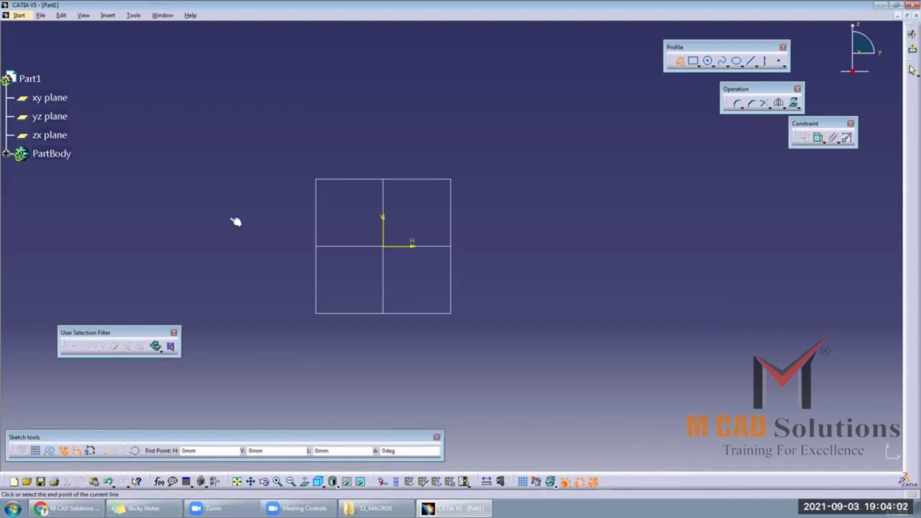
{"action": "left_click", "coordinate": [430, 104]}
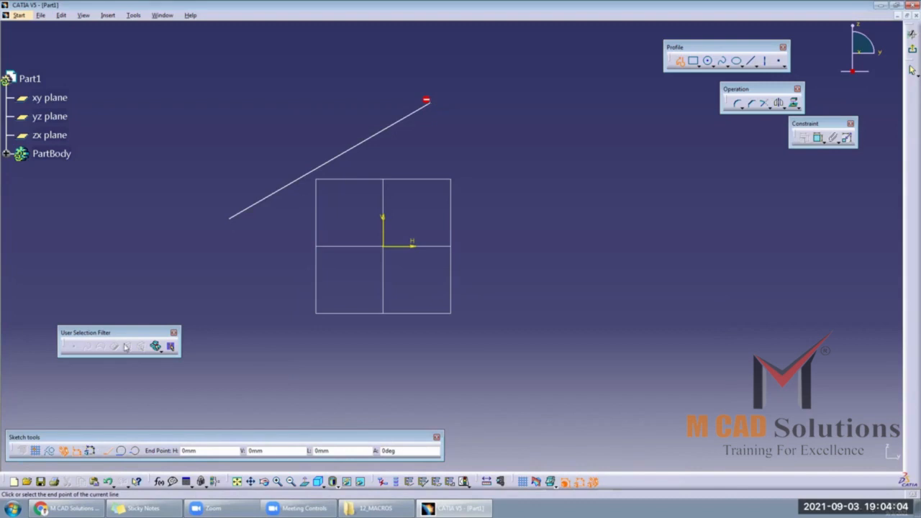
{"action": "left_click", "coordinate": [122, 451]}
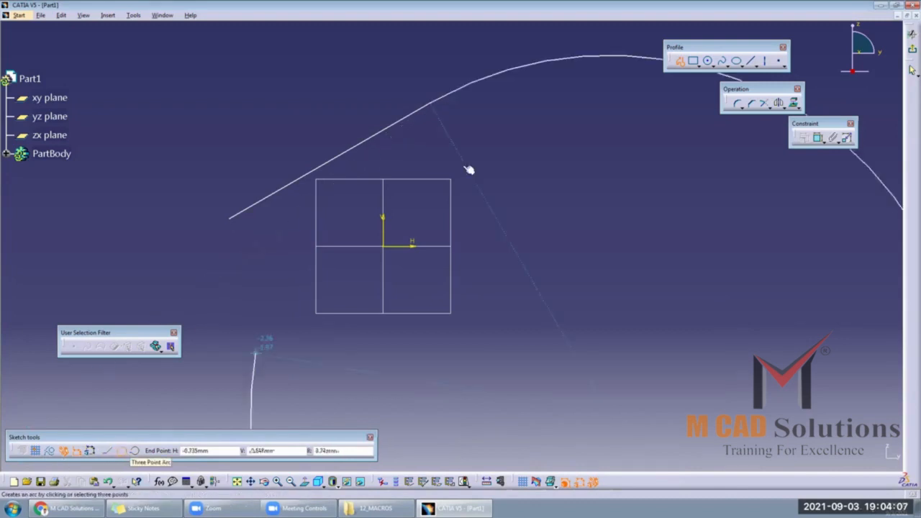
{"action": "left_click", "coordinate": [494, 146]}
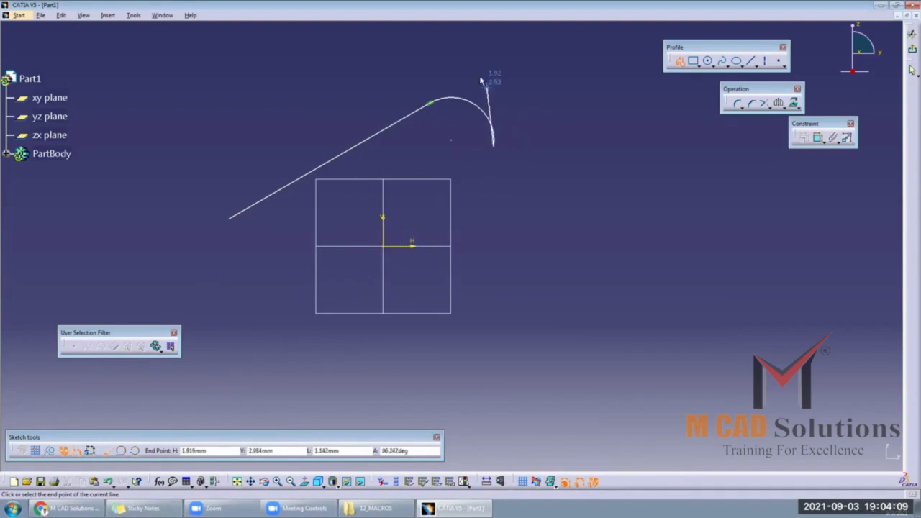
{"action": "left_click", "coordinate": [120, 451]}
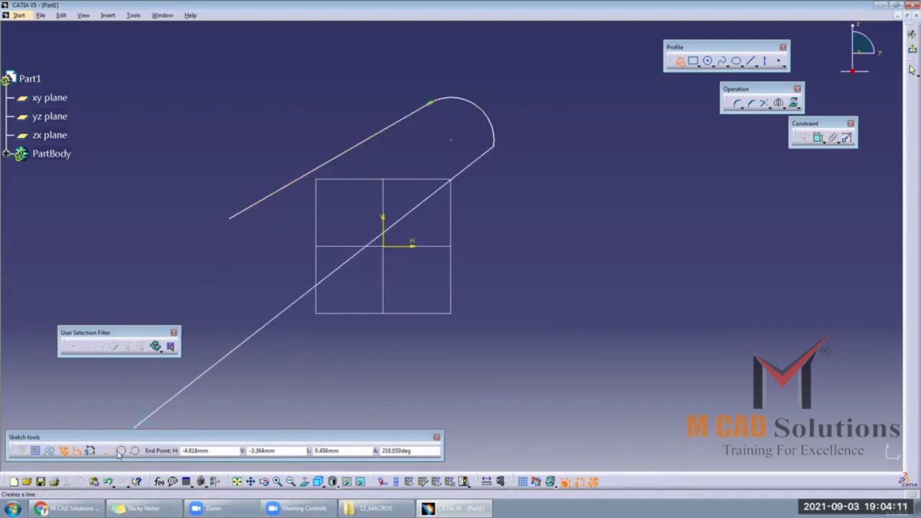
{"action": "left_click", "coordinate": [567, 169]}
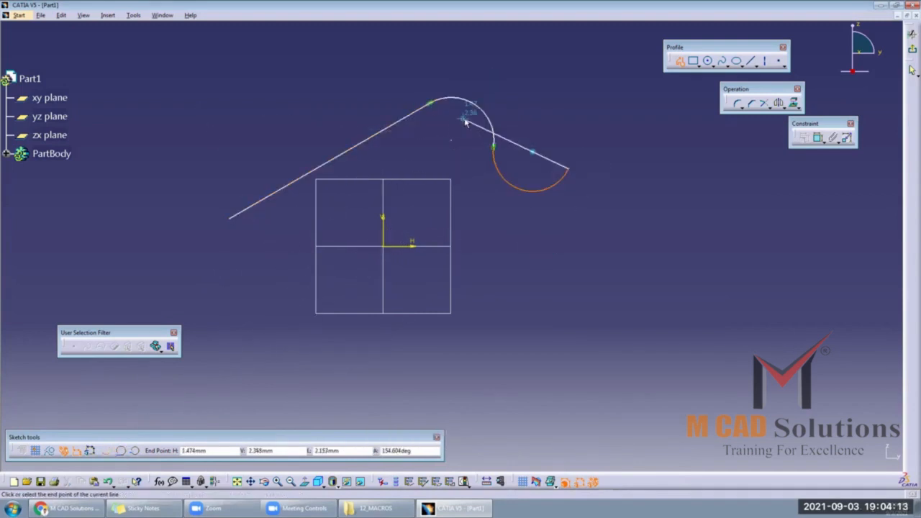
- Continue the profile with a three-point arc from the end of the second tangent arc
{"action": "left_click", "coordinate": [134, 451]}
{"action": "left_click", "coordinate": [567, 169]}
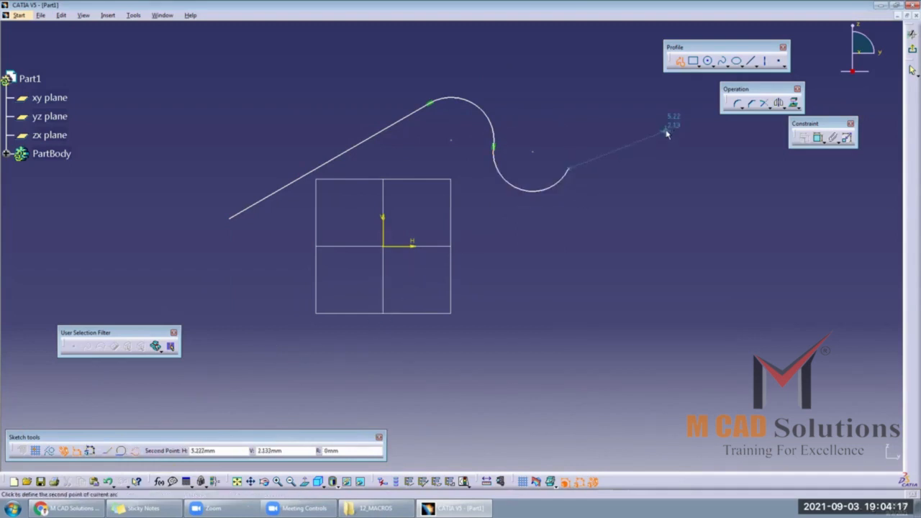
{"action": "left_click", "coordinate": [666, 133]}
{"action": "left_click", "coordinate": [794, 227]}
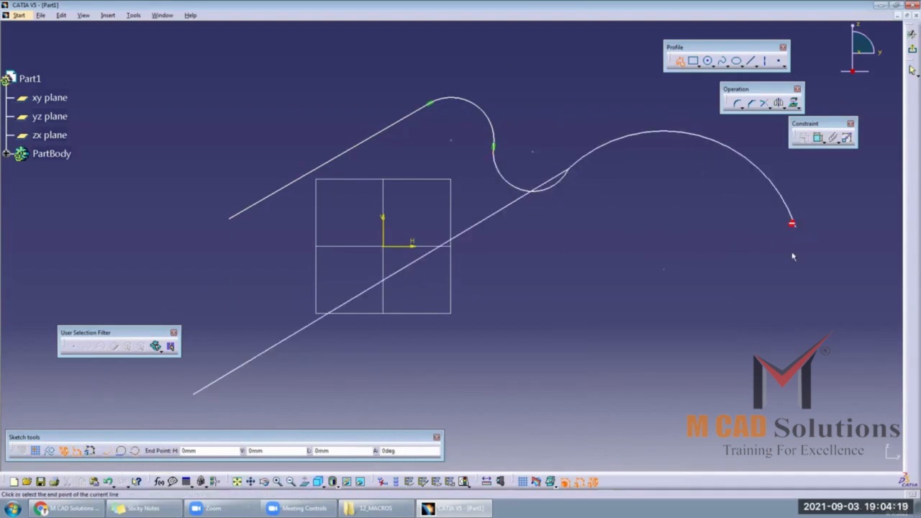
- Add four straight segments running back below the origin, end the profile open and delete it entirely
{"action": "middle_click_drag", "start_coordinate": [736, 277], "coordinate": [682, 250]}
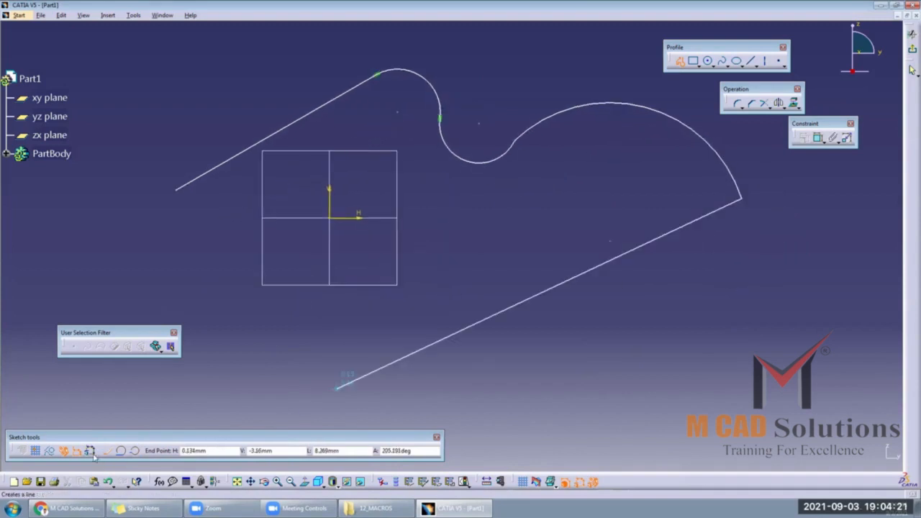
{"action": "left_click", "coordinate": [638, 299]}
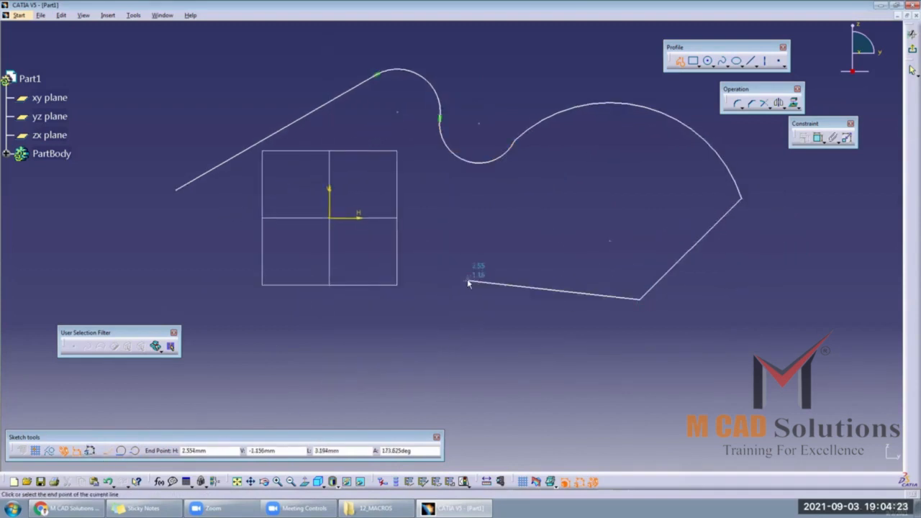
{"action": "left_click", "coordinate": [468, 281]}
{"action": "left_click", "coordinate": [257, 348]}
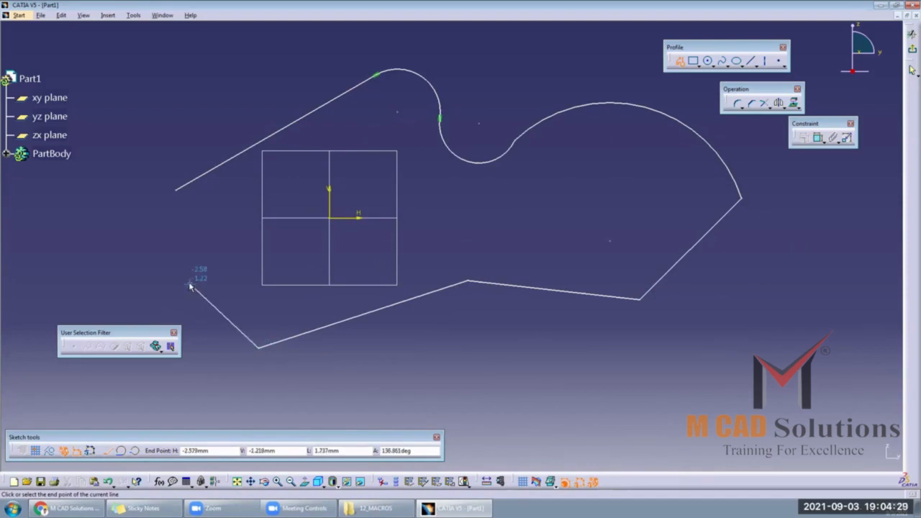
{"action": "left_click", "coordinate": [207, 248]}
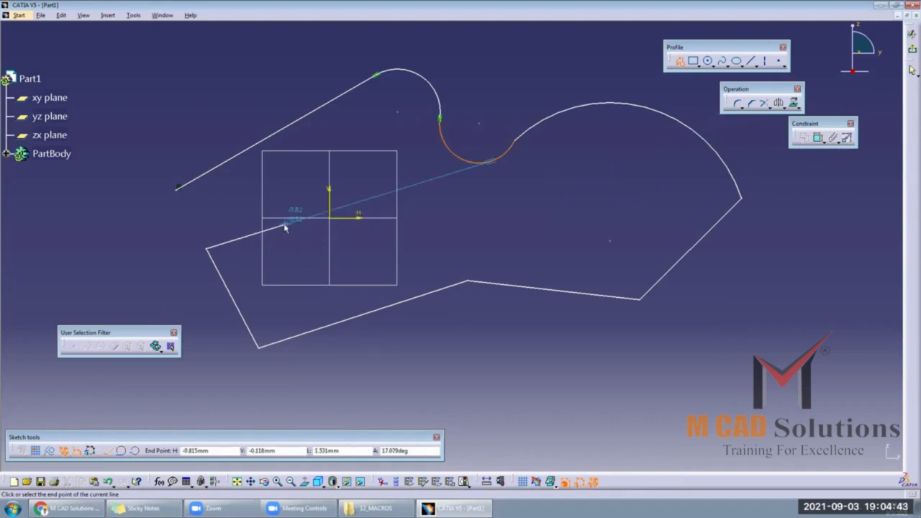
{"action": "key", "text": "Escape"}
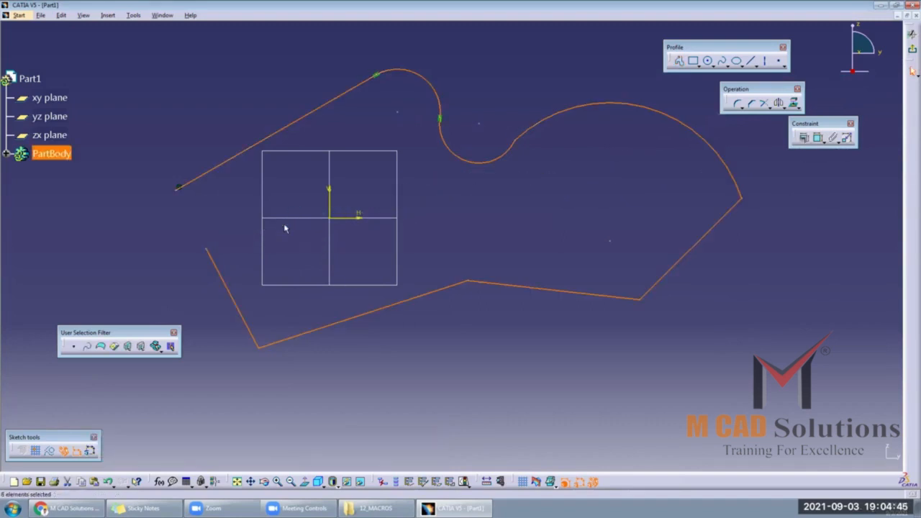
{"action": "key", "text": "Delete"}
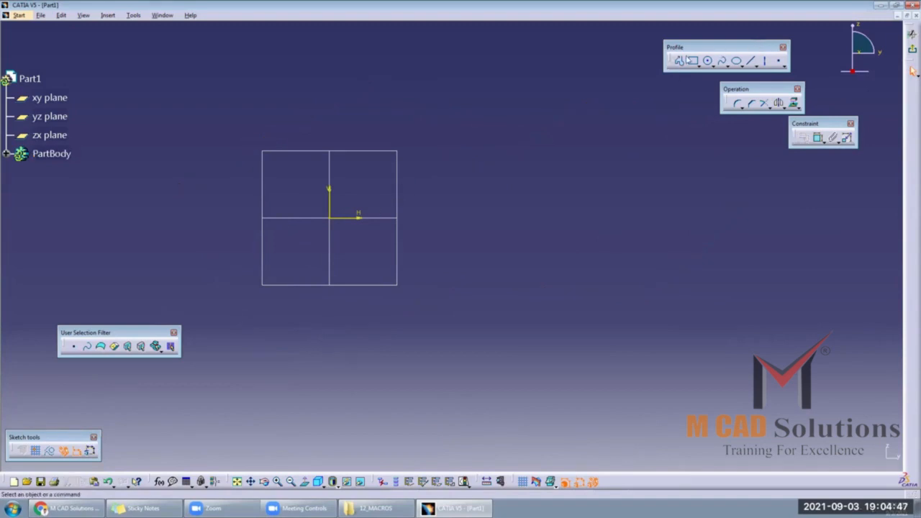
- Sketch a closed six-sided straight-line Profile around the origin and delete it
{"action": "left_click", "coordinate": [681, 61]}
{"action": "left_click", "coordinate": [586, 272]}
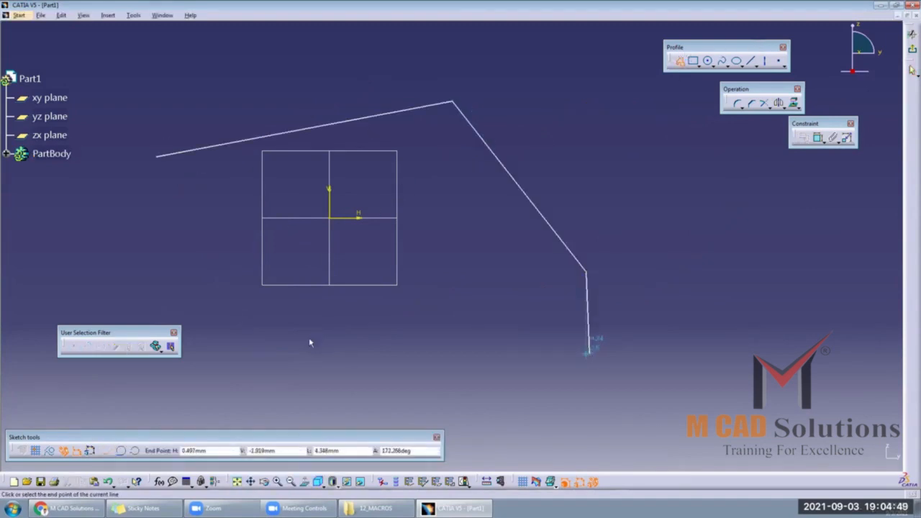
{"action": "left_click", "coordinate": [590, 352]}
{"action": "left_click", "coordinate": [308, 337]}
{"action": "left_click", "coordinate": [221, 301]}
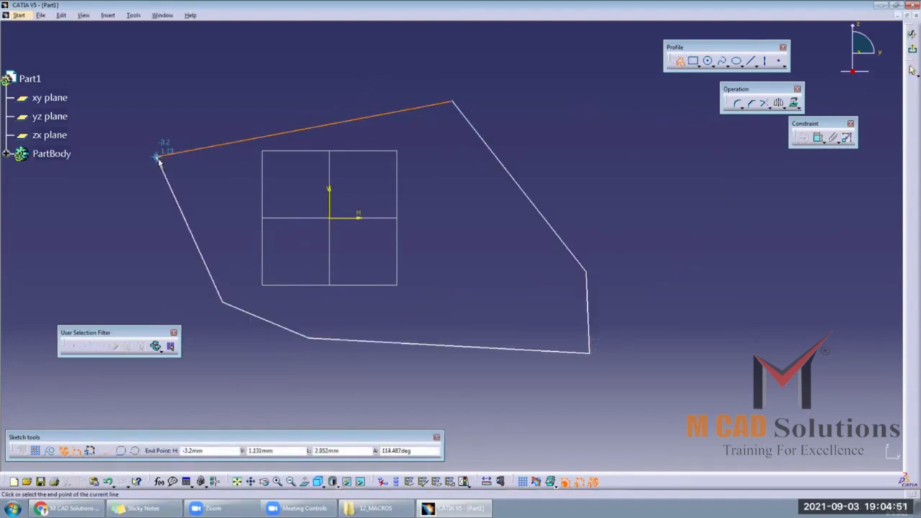
{"action": "left_click", "coordinate": [157, 157]}
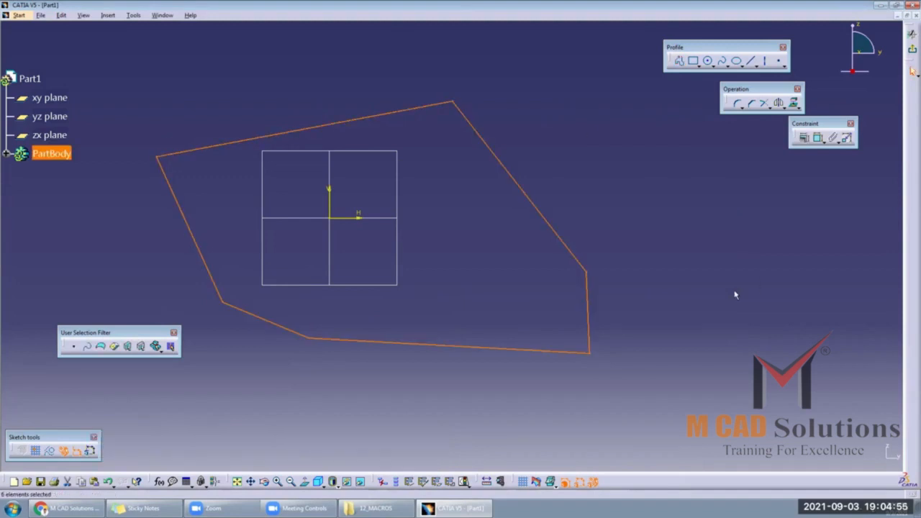
{"action": "key", "text": "Delete"}
- Float the Predefined Profile toolbar over the sketch area and sketch a rectangle from a corner on the H axis near the origin
{"action": "left_click", "coordinate": [699, 66]}
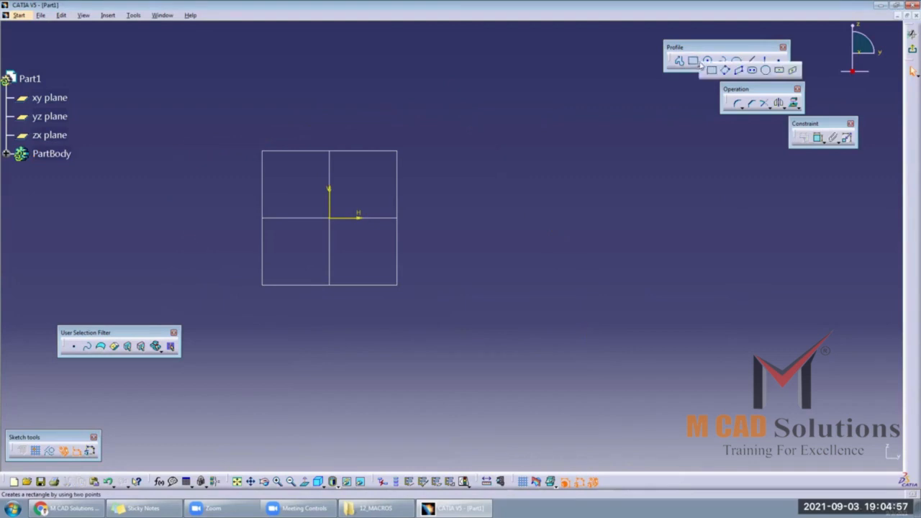
{"action": "left_click_drag", "start_coordinate": [702, 69], "coordinate": [500, 61]}
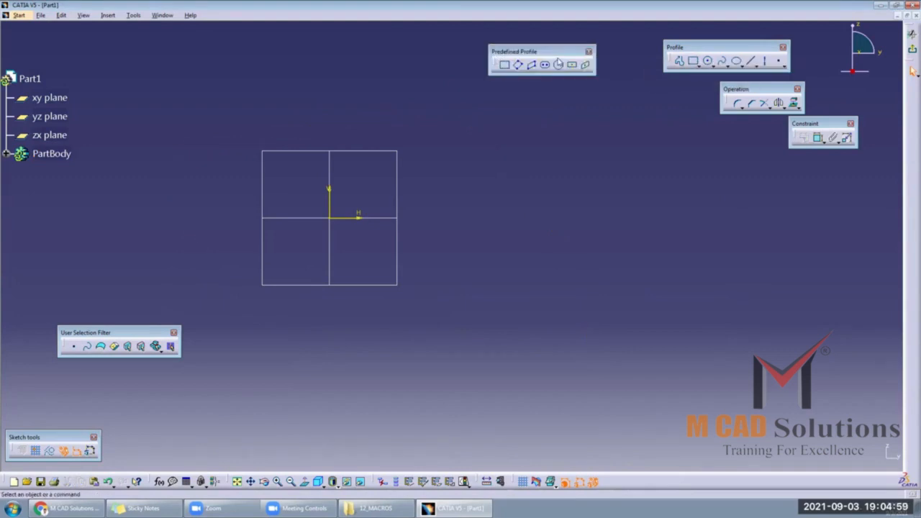
{"action": "left_click", "coordinate": [507, 68]}
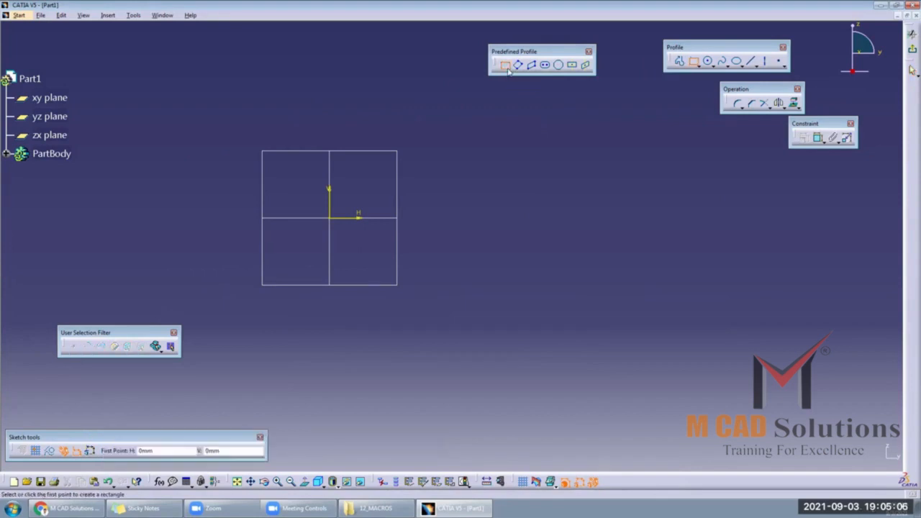
{"action": "left_click", "coordinate": [335, 218]}
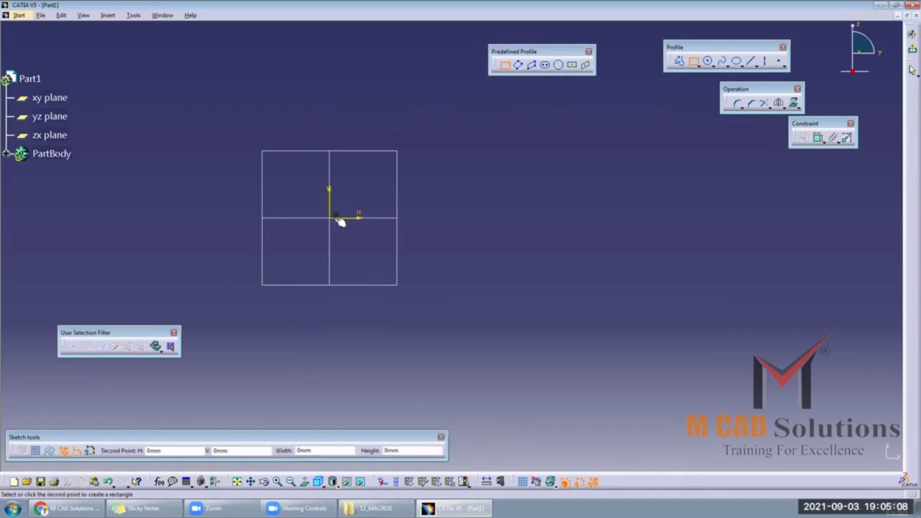
{"action": "left_click", "coordinate": [546, 96]}
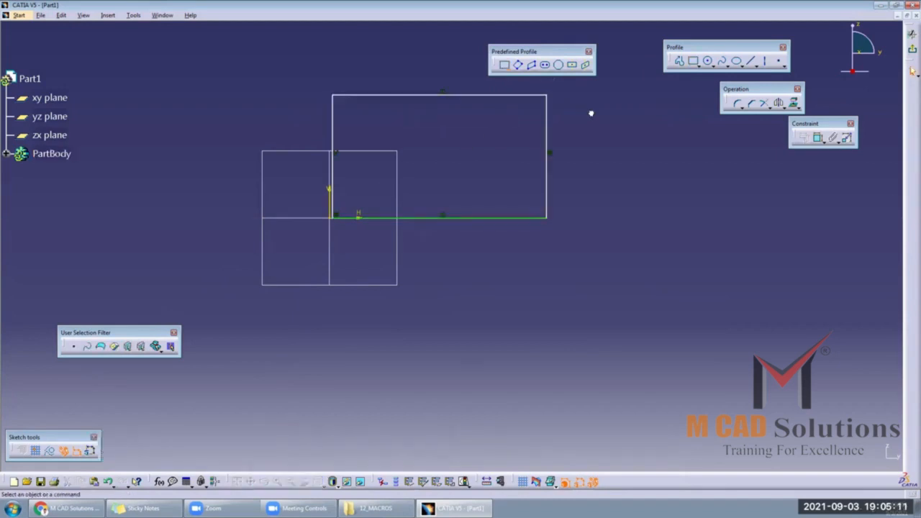
{"action": "middle_click_drag", "start_coordinate": [639, 214], "coordinate": [628, 166]}
{"action": "left_click_drag", "start_coordinate": [421, 32], "coordinate": [458, 84]}
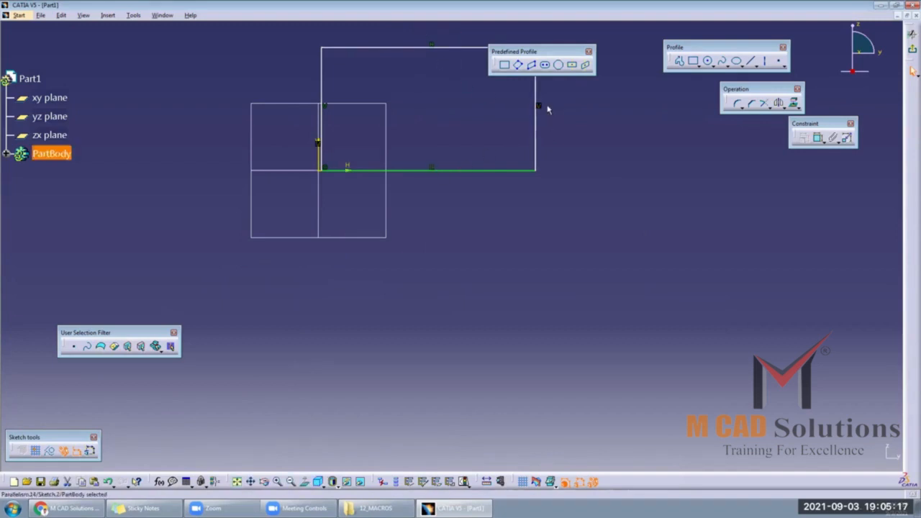
- Sketch a large tilted Oriented Rectangle below and to the right of the first rectangle
{"action": "left_click", "coordinate": [518, 64]}
{"action": "left_click", "coordinate": [536, 373]}
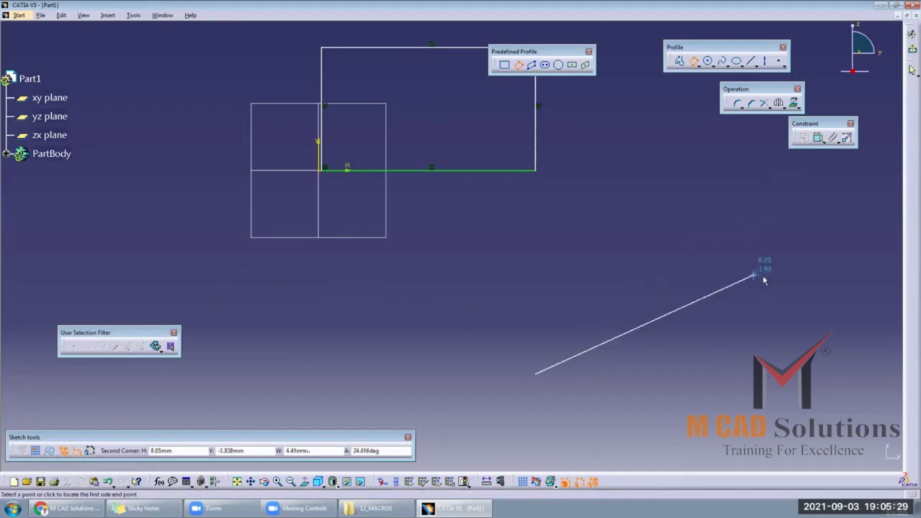
{"action": "left_click", "coordinate": [792, 266]}
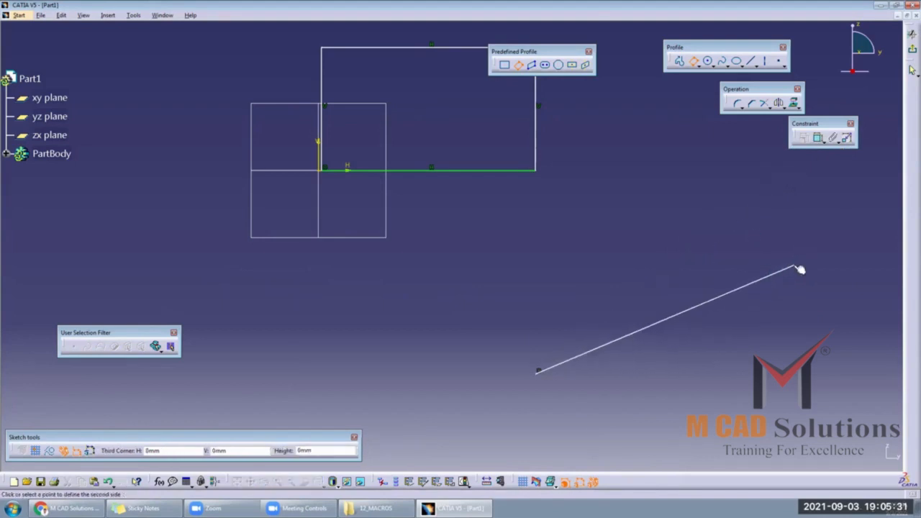
{"action": "left_click", "coordinate": [625, 106]}
{"action": "middle_click_drag", "start_coordinate": [629, 218], "coordinate": [515, 169]}
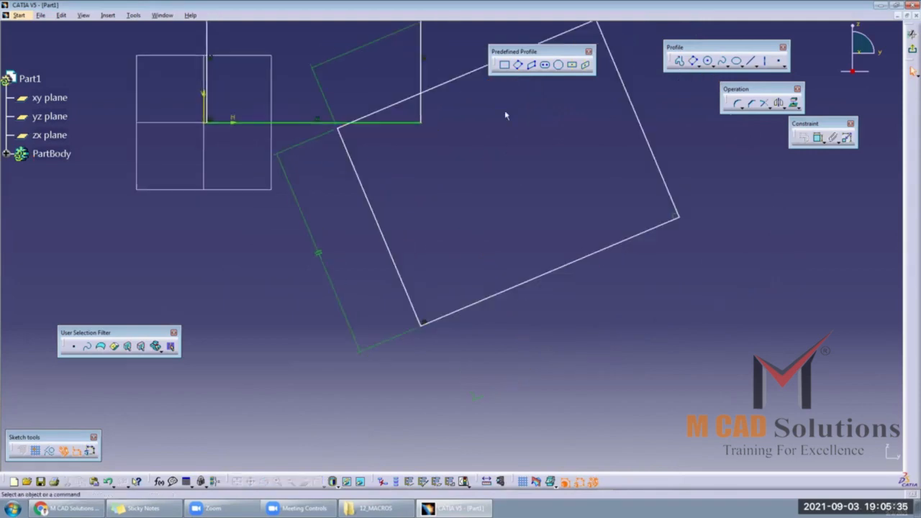
- Sketch a large Parallelogram from three corner points in the empty area below the tilted rectangle
{"action": "left_click", "coordinate": [532, 65]}
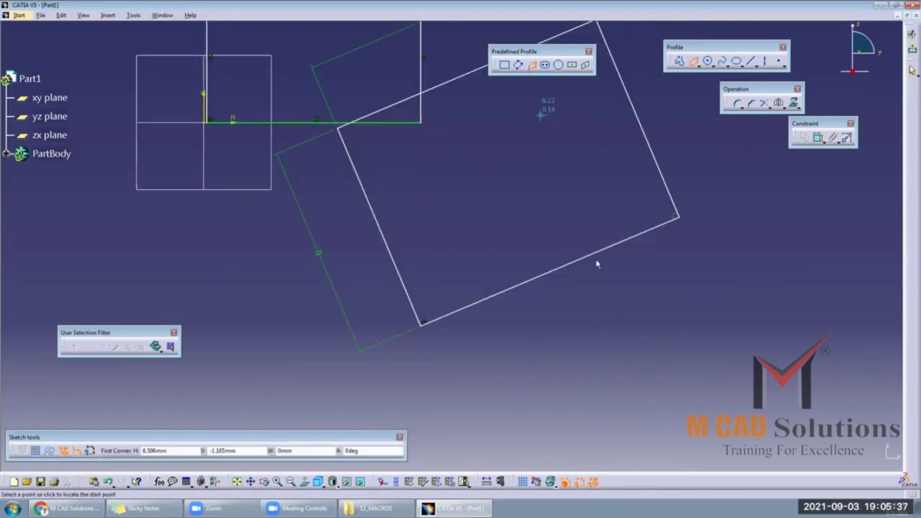
{"action": "middle_click_drag", "start_coordinate": [597, 261], "coordinate": [518, 180]}
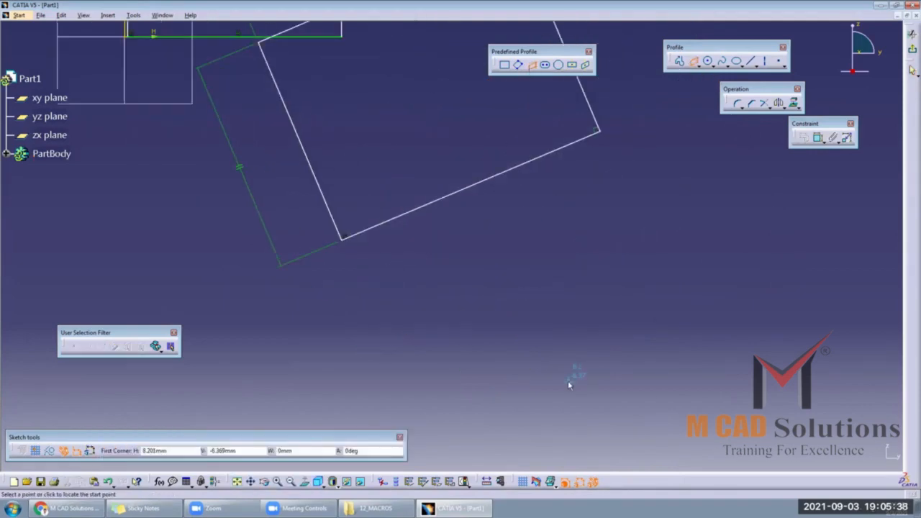
{"action": "left_click", "coordinate": [521, 421]}
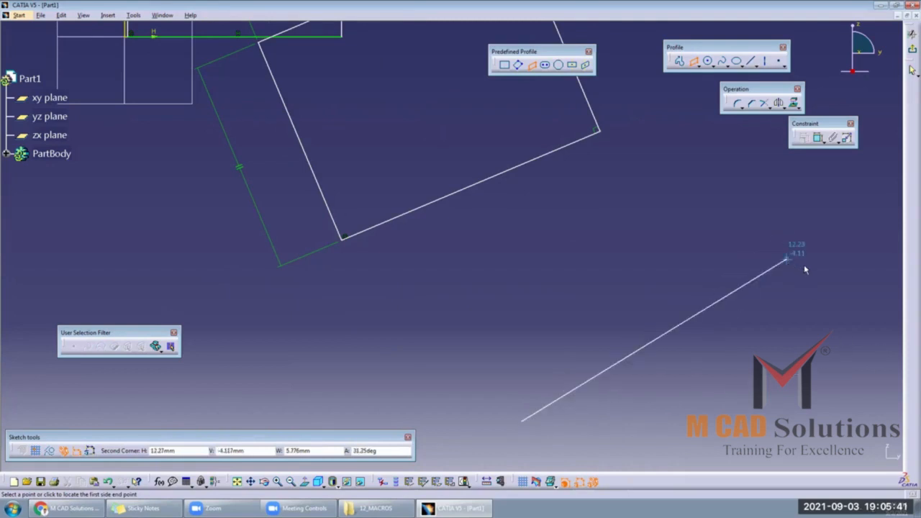
{"action": "left_click", "coordinate": [776, 226]}
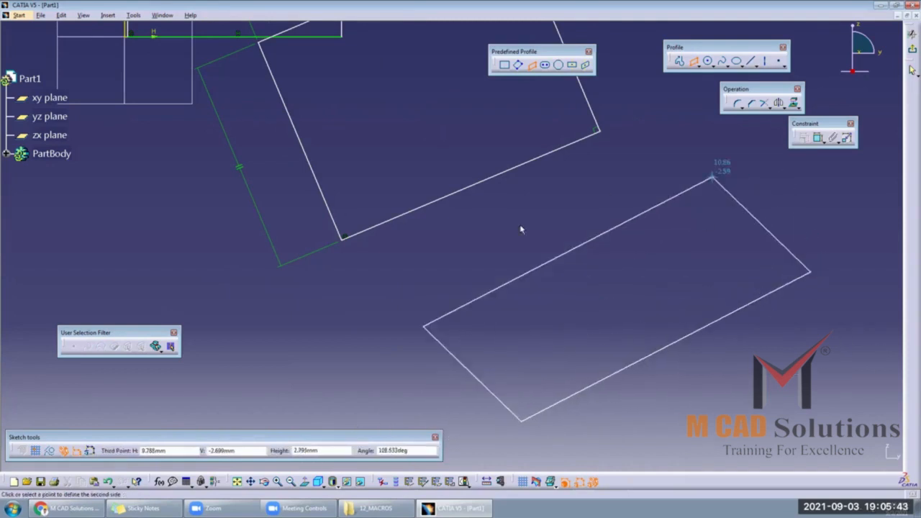
{"action": "left_click", "coordinate": [391, 271]}
{"action": "middle_click_drag", "start_coordinate": [454, 279], "coordinate": [489, 302]}
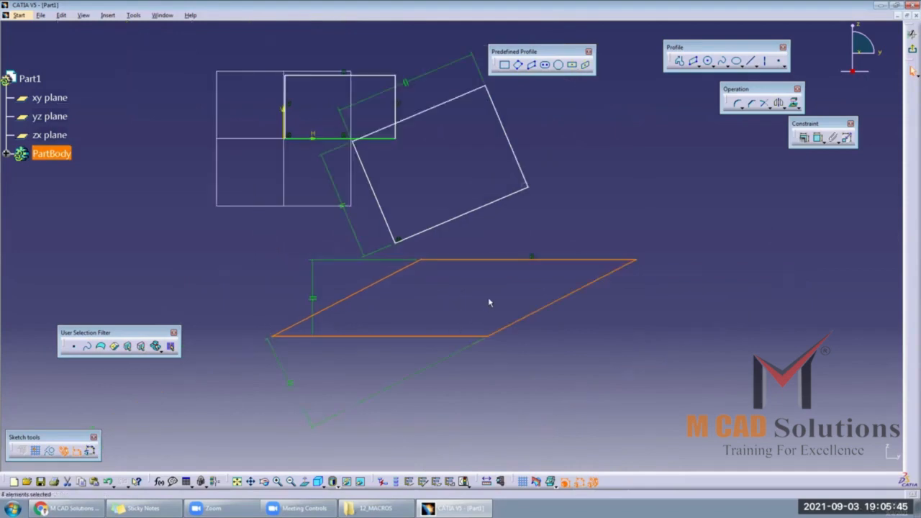
{"action": "left_click", "coordinate": [492, 300]}
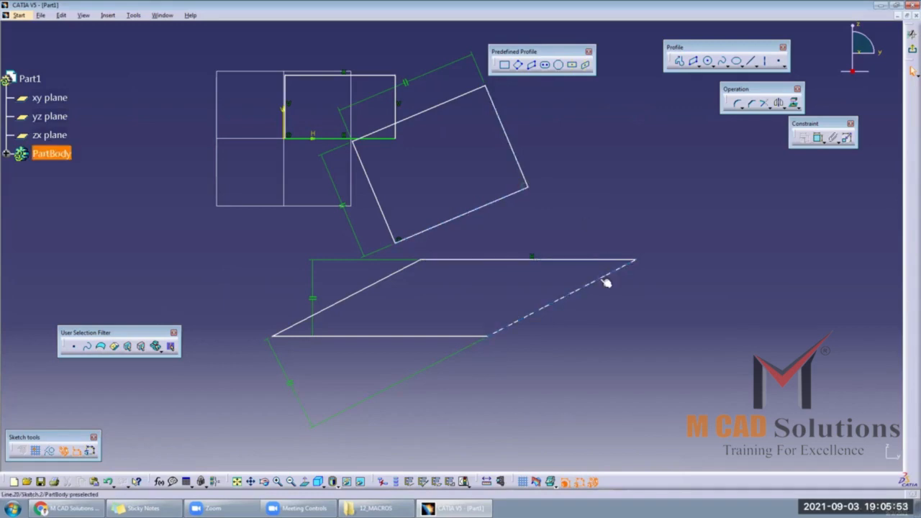
{"action": "left_click", "coordinate": [432, 108]}
{"action": "left_click", "coordinate": [471, 209]}
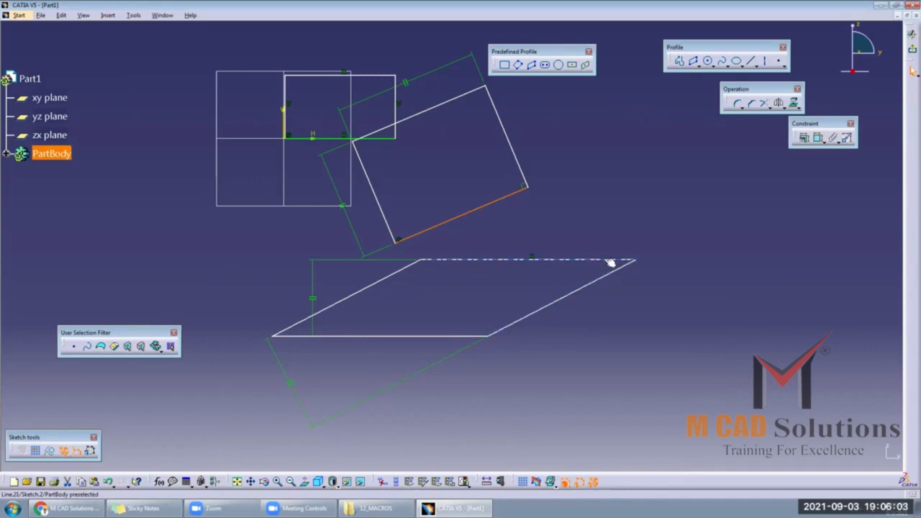
{"action": "left_click", "coordinate": [710, 239]}
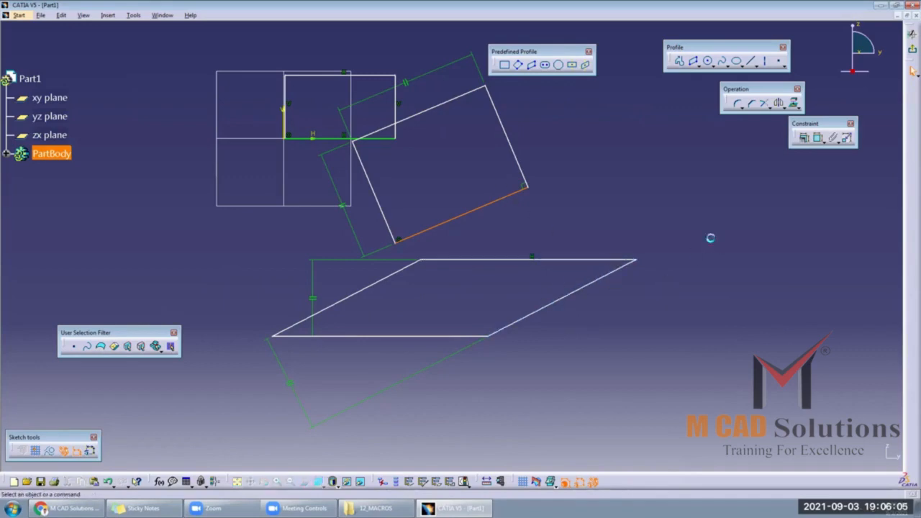
- Sketch a slightly tilted Elongated Hole in the empty area on the far side of the origin from the tilted rectangle
{"action": "middle_click_drag", "start_coordinate": [530, 174], "coordinate": [760, 189]}
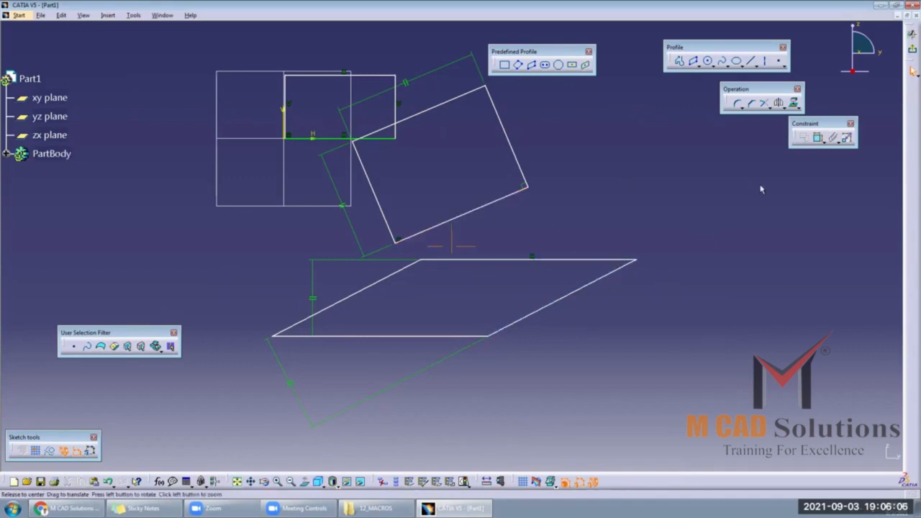
{"action": "left_click", "coordinate": [548, 66]}
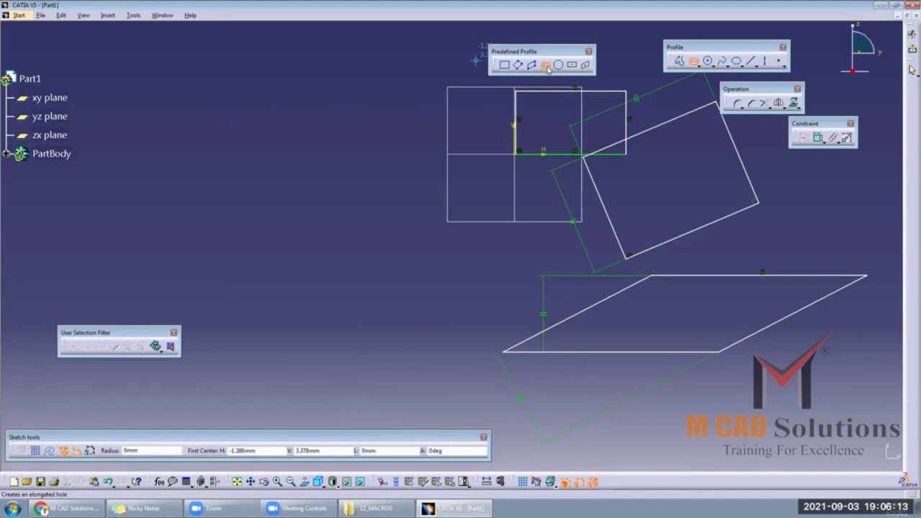
{"action": "left_click", "coordinate": [173, 222]}
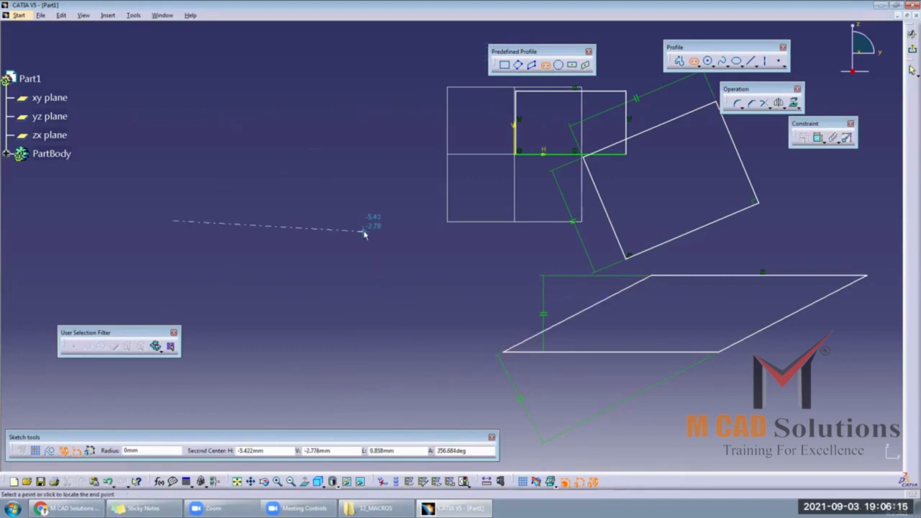
{"action": "left_click", "coordinate": [365, 231]}
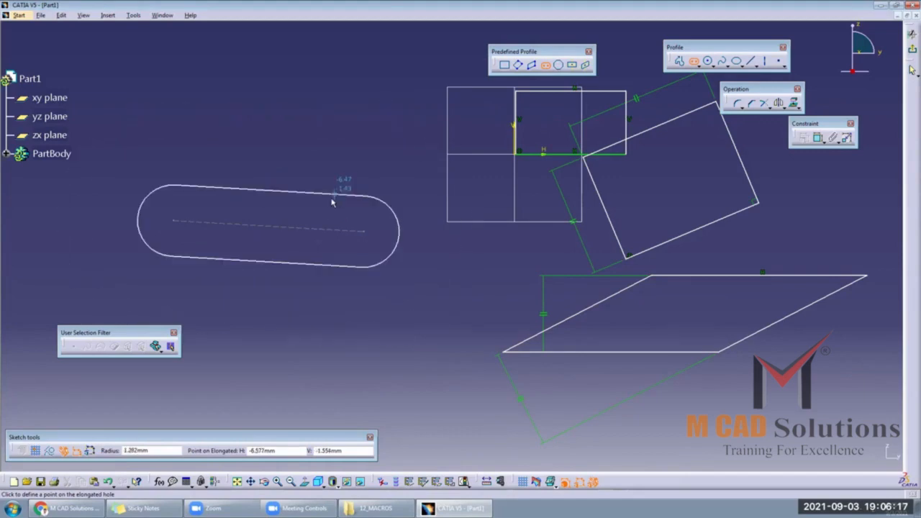
{"action": "left_click", "coordinate": [345, 162]}
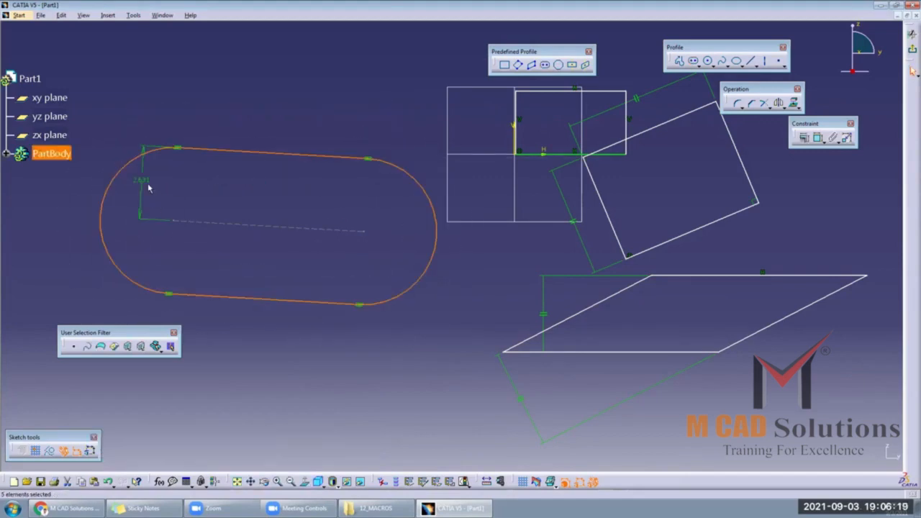
- Set the elongated hole's radius dimension to 3 mm
{"action": "double_click", "coordinate": [144, 183]}
{"action": "type", "text": "3"}
{"action": "key", "text": "Return"}
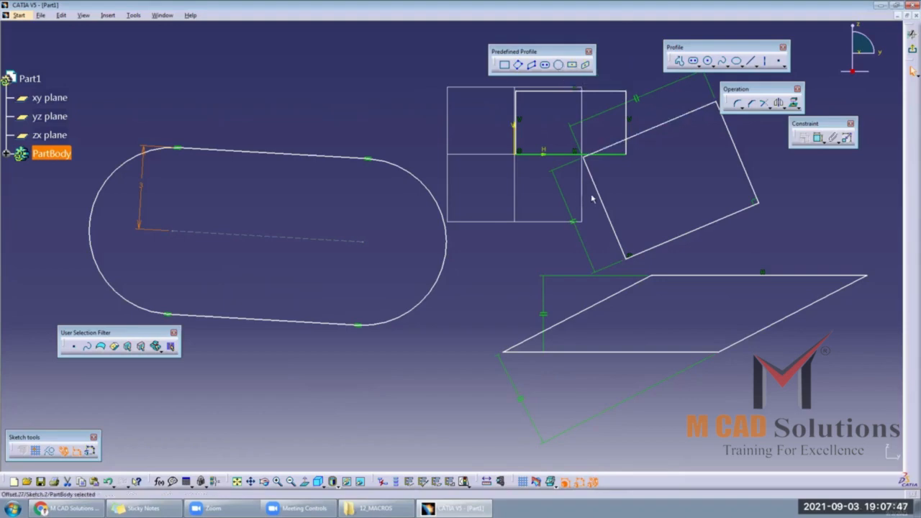
- Sketch a closed three-sided straight-line Profile inside the tilted rectangle
{"action": "mouse_move", "coordinate": [592, 197]}
{"action": "middle_mouse_down"}
{"action": "mouse_move", "coordinate": [396, 263]}
{"action": "mouse_move", "coordinate": [402, 250]}
{"action": "middle_mouse_up"}
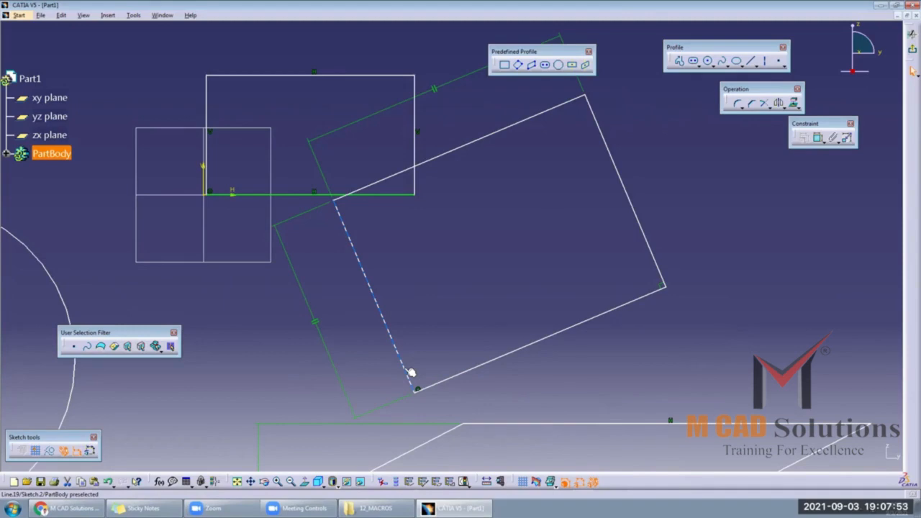
{"action": "left_click", "coordinate": [339, 195]}
{"action": "left_click", "coordinate": [676, 59]}
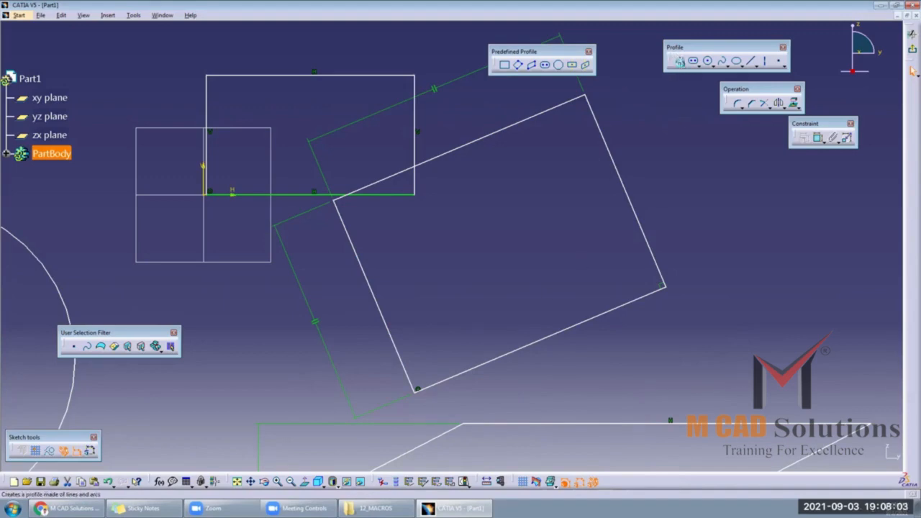
{"action": "left_click", "coordinate": [463, 294]}
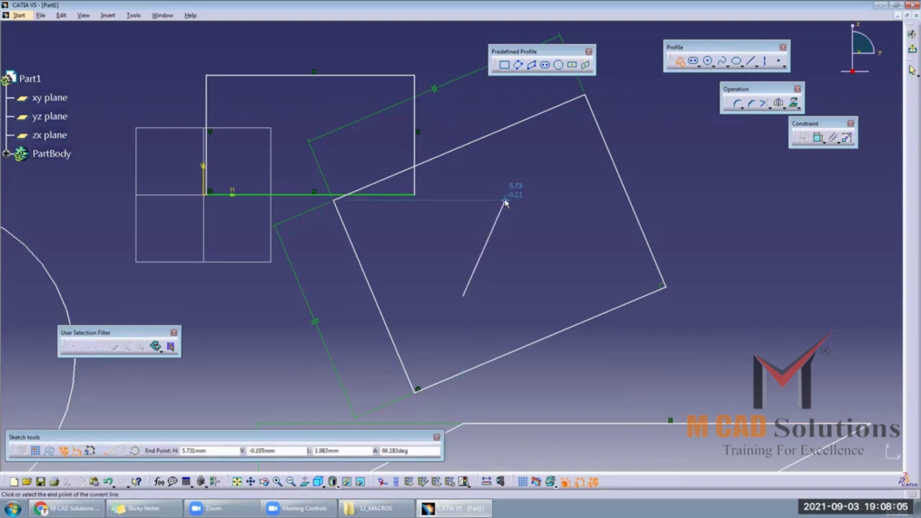
{"action": "left_click", "coordinate": [489, 204]}
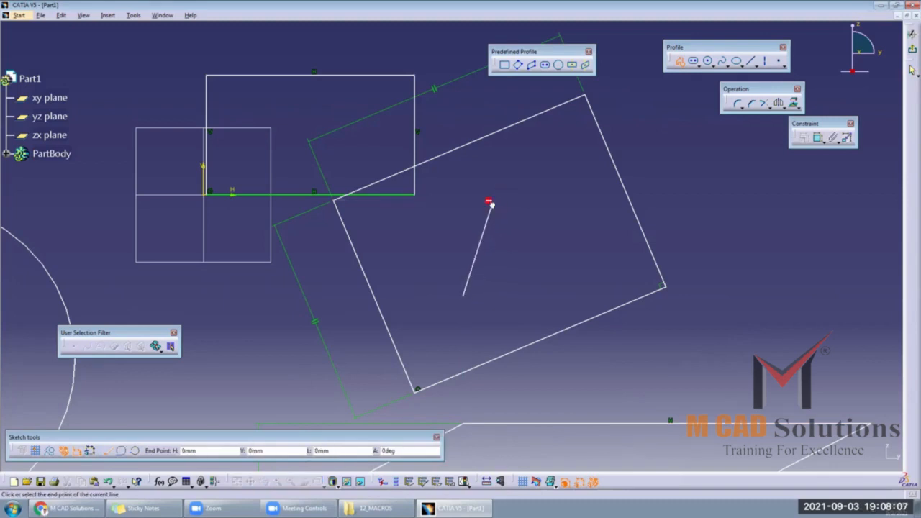
{"action": "left_click", "coordinate": [594, 268]}
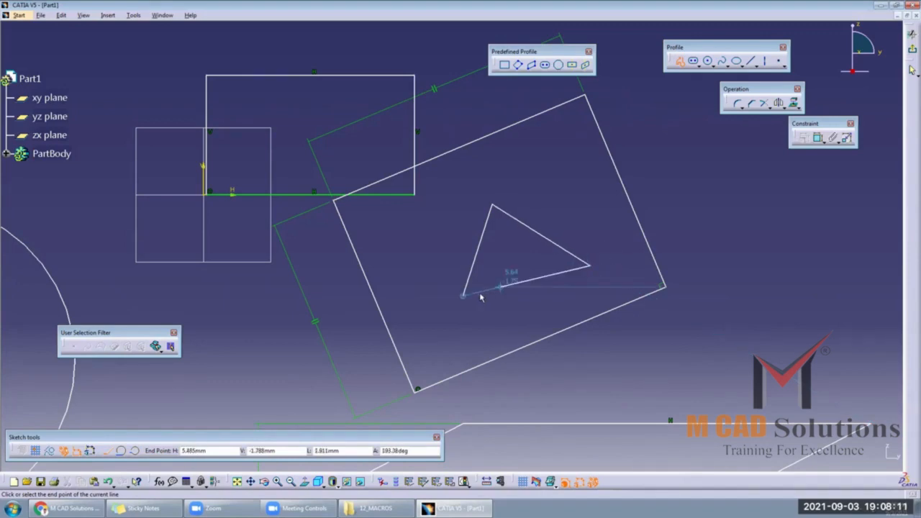
{"action": "left_click", "coordinate": [466, 295]}
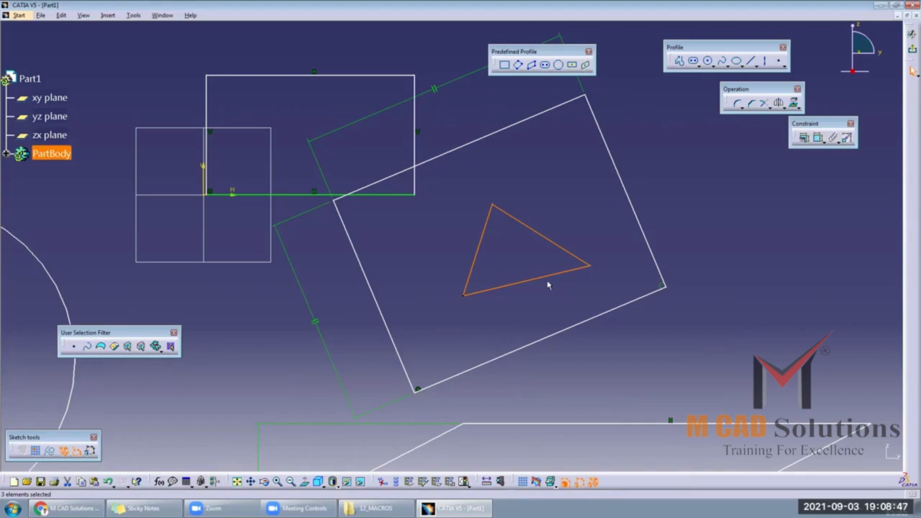
{"action": "middle_click_drag", "start_coordinate": [545, 263], "coordinate": [463, 252]}
{"action": "left_click_drag", "start_coordinate": [446, 211], "coordinate": [559, 297]}
{"action": "mouse_move", "coordinate": [571, 257]}
{"action": "middle_mouse_down"}
{"action": "mouse_move", "coordinate": [758, 169]}
{"action": "mouse_move", "coordinate": [692, 114]}
{"action": "middle_mouse_up"}
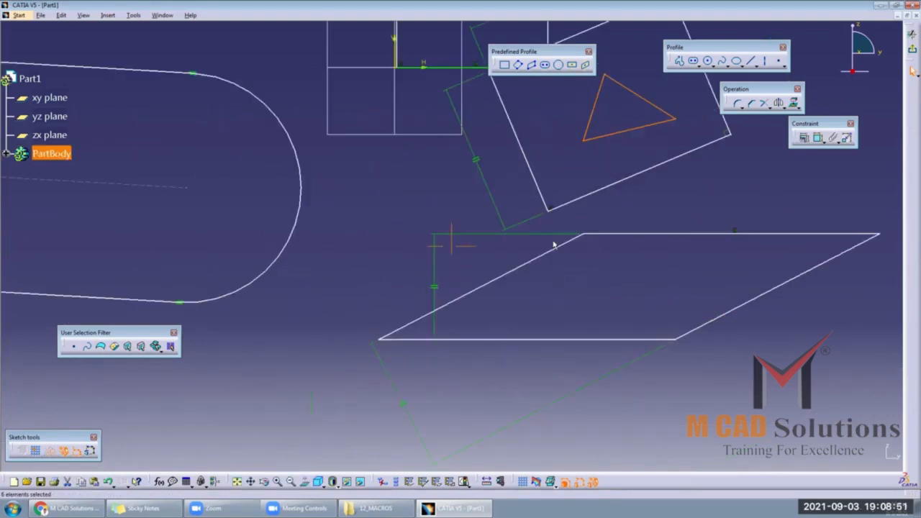
{"action": "mouse_move", "coordinate": [581, 286]}
{"action": "middle_mouse_down"}
{"action": "mouse_move", "coordinate": [426, 269]}
{"action": "mouse_move", "coordinate": [418, 239]}
{"action": "mouse_move", "coordinate": [626, 192]}
{"action": "middle_mouse_up"}
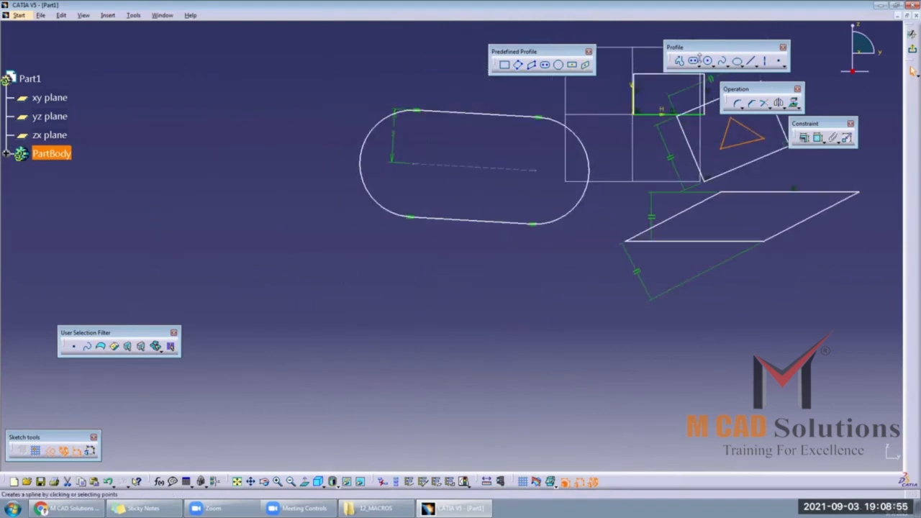
{"action": "left_click", "coordinate": [559, 64]}
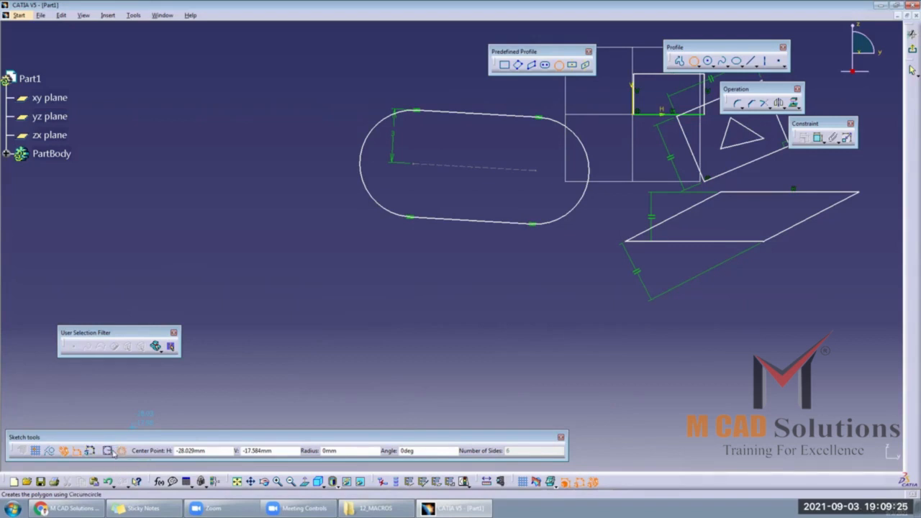
{"action": "left_click", "coordinate": [111, 451]}
{"action": "middle_click_drag", "start_coordinate": [307, 310], "coordinate": [450, 255]}
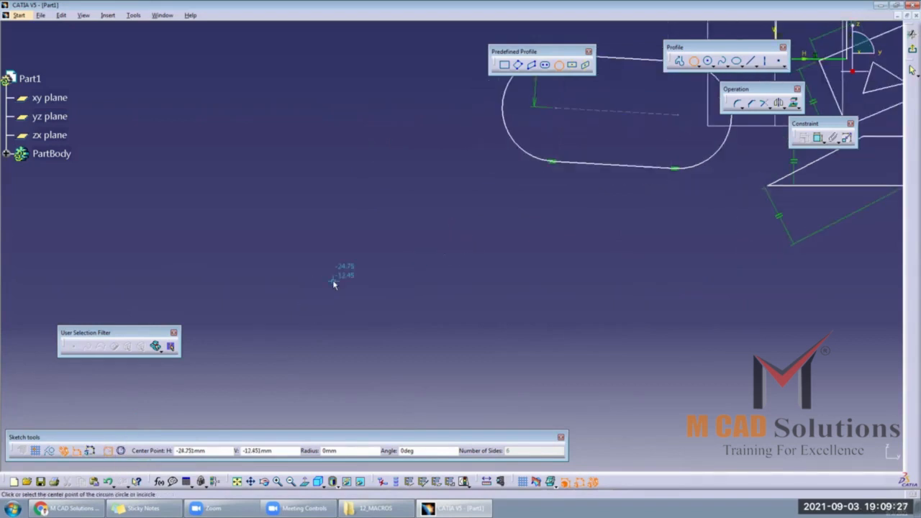
{"action": "left_click", "coordinate": [331, 280]}
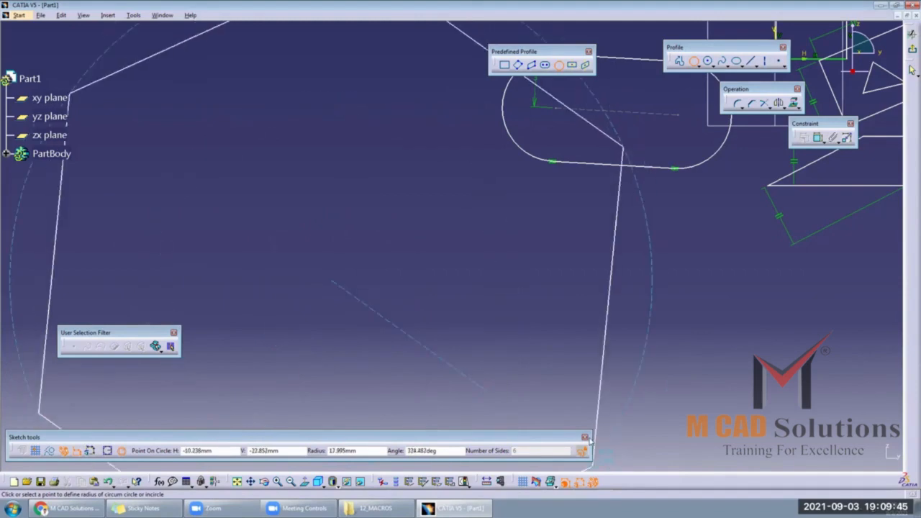
- Sketch an eight-sided Polygon around an inner circle of about 3.5 mm radius at 90 degrees, in the empty area beyond the elongated hole
{"action": "left_click", "coordinate": [558, 65]}
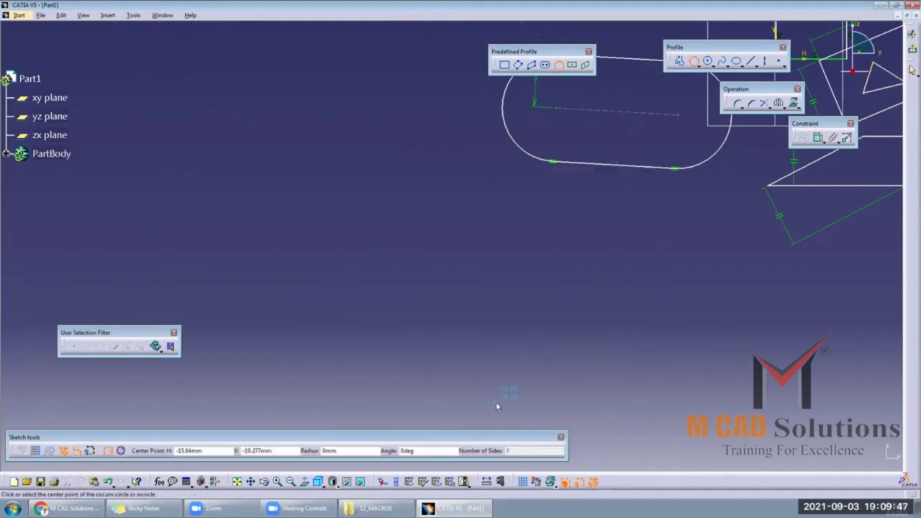
{"action": "left_click_drag", "start_coordinate": [542, 442], "coordinate": [545, 442]}
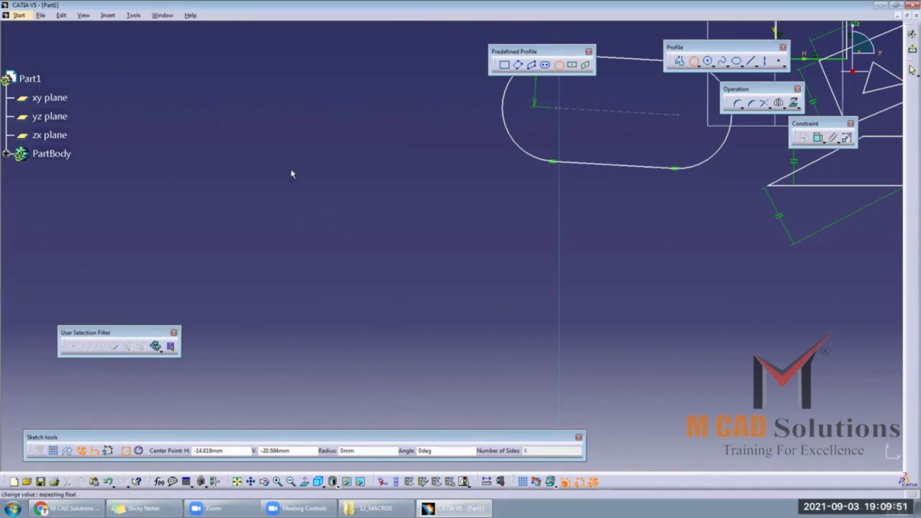
{"action": "left_click", "coordinate": [302, 251]}
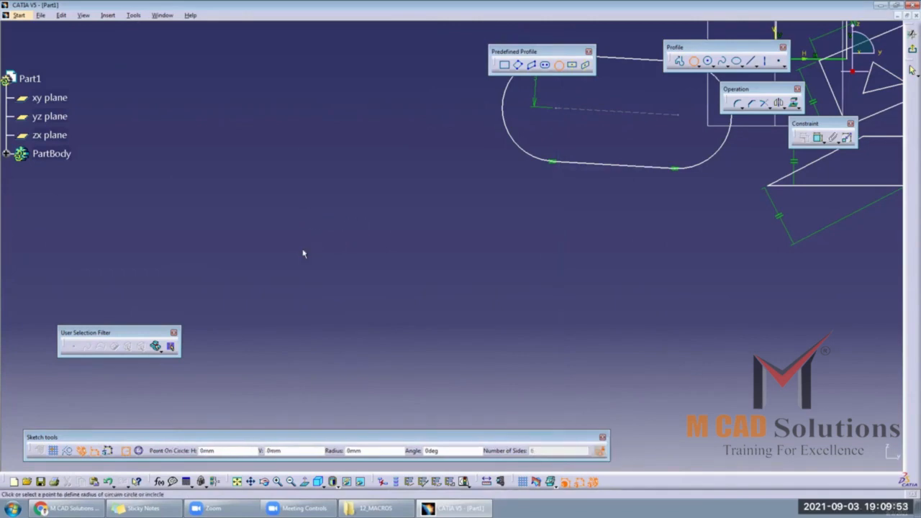
{"action": "left_click", "coordinate": [598, 453]}
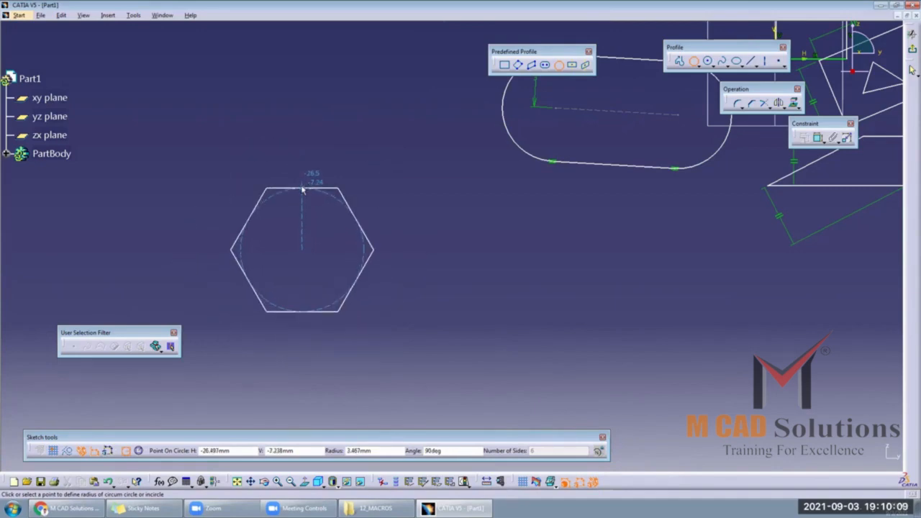
{"action": "left_click", "coordinate": [302, 189]}
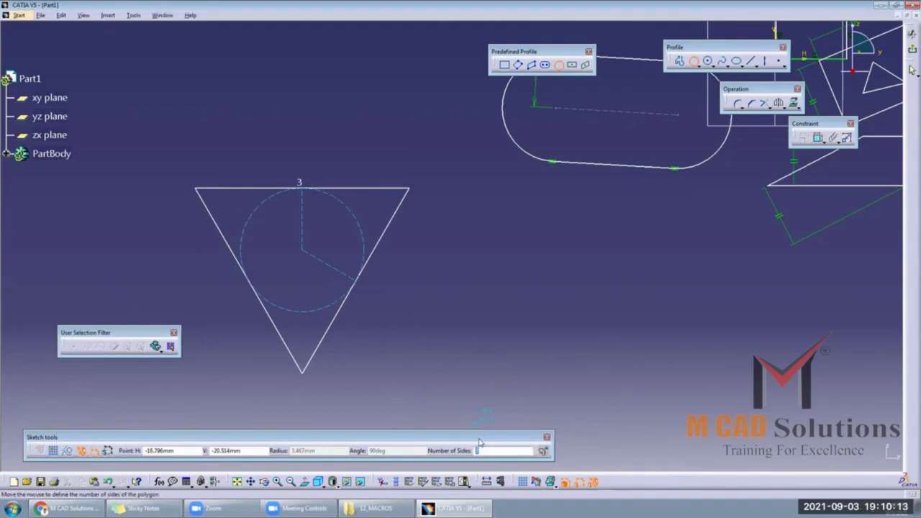
{"action": "type", "text": "6"}
{"action": "key", "text": "Return"}
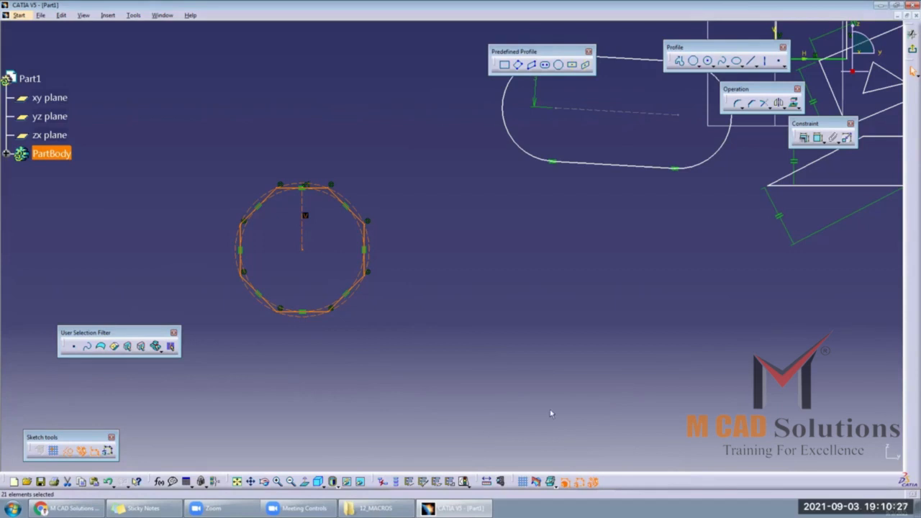
- Sketch a six-sided Polygon around an inner circle of about 6.9 mm radius at 90 degrees, beside the octagon and below the elongated hole
{"action": "left_click", "coordinate": [559, 65]}
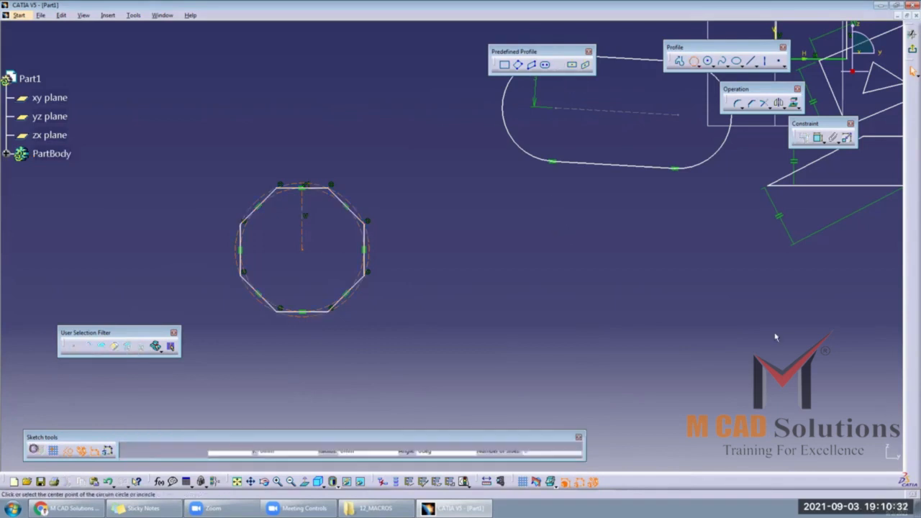
{"action": "left_click", "coordinate": [545, 345]}
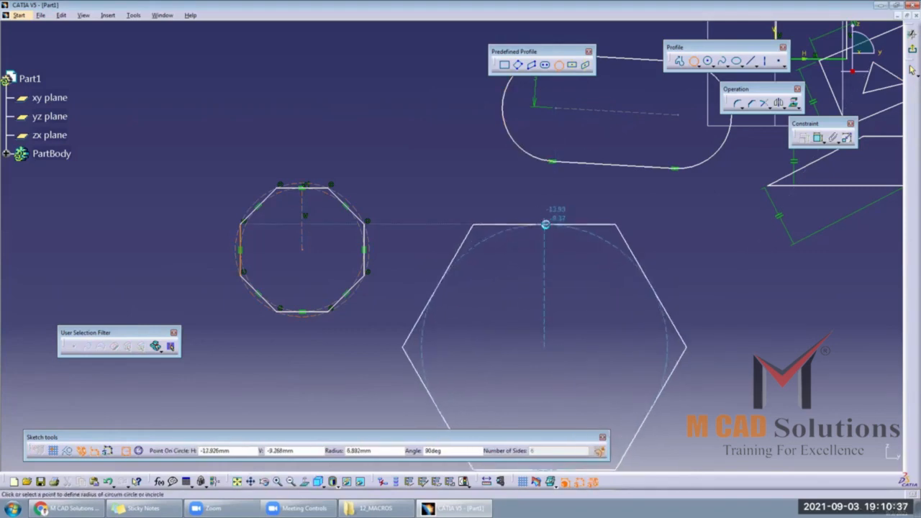
{"action": "left_click", "coordinate": [545, 225]}
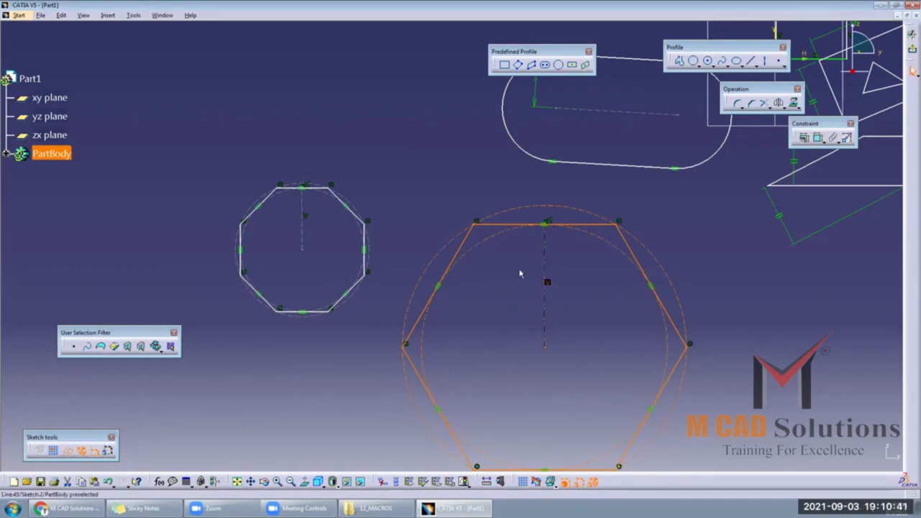
{"action": "mouse_move", "coordinate": [564, 234]}
{"action": "middle_mouse_down"}
{"action": "mouse_move", "coordinate": [516, 290]}
{"action": "mouse_move", "coordinate": [364, 420]}
{"action": "middle_mouse_up"}
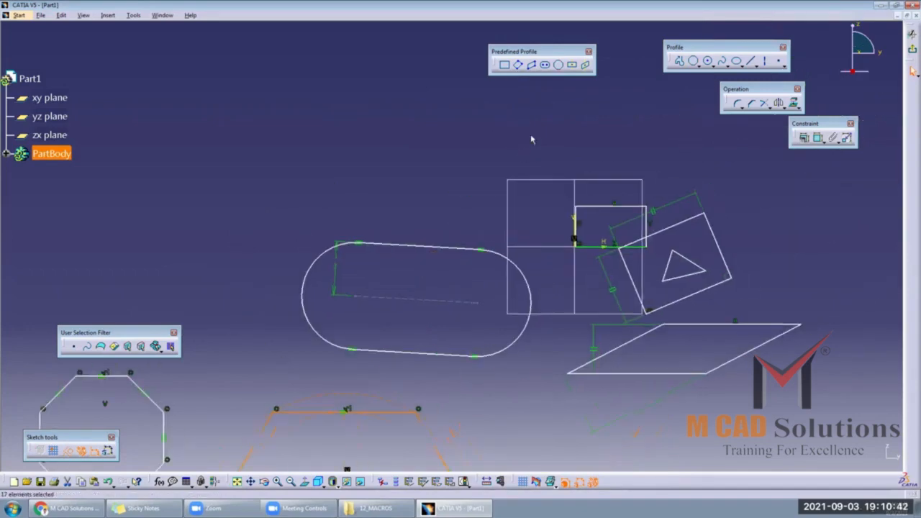
- Sketch a Centered Rectangle about 13.5 mm wide and 12 mm high above the elongated hole, with its lower edge on the horizontal axis
{"action": "left_click", "coordinate": [573, 68]}
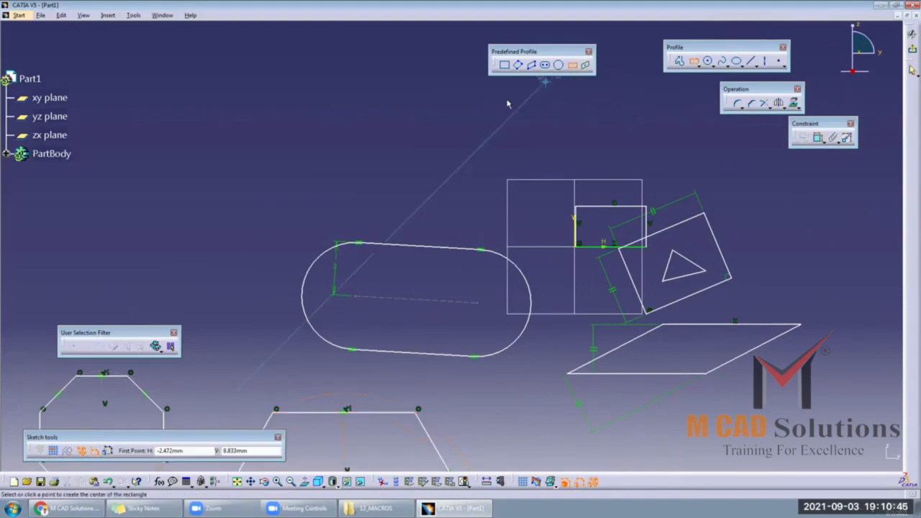
{"action": "middle_click_drag", "start_coordinate": [343, 164], "coordinate": [459, 201]}
{"action": "left_click", "coordinate": [378, 177]}
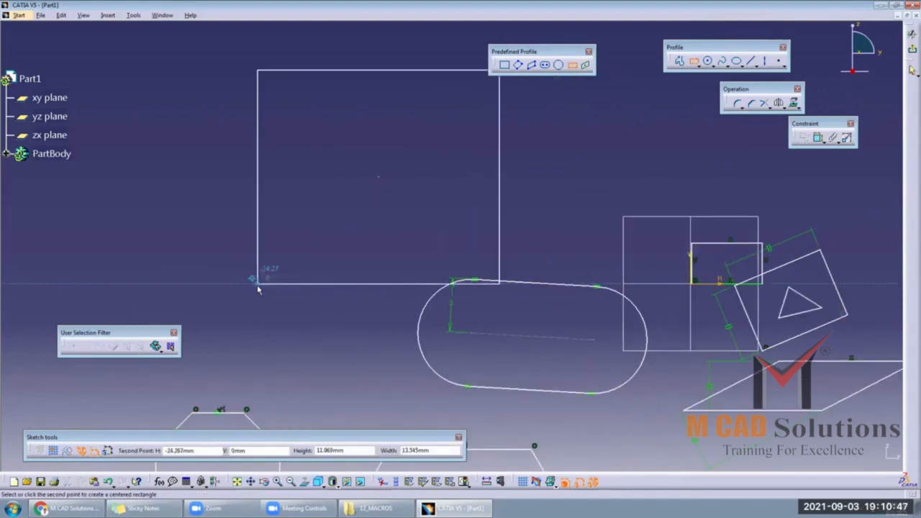
{"action": "left_click", "coordinate": [258, 282]}
- Inspect the centered rectangle's equidistance constraint and widen the rectangle by moving its right edge outward from the center point
{"action": "left_click", "coordinate": [390, 67]}
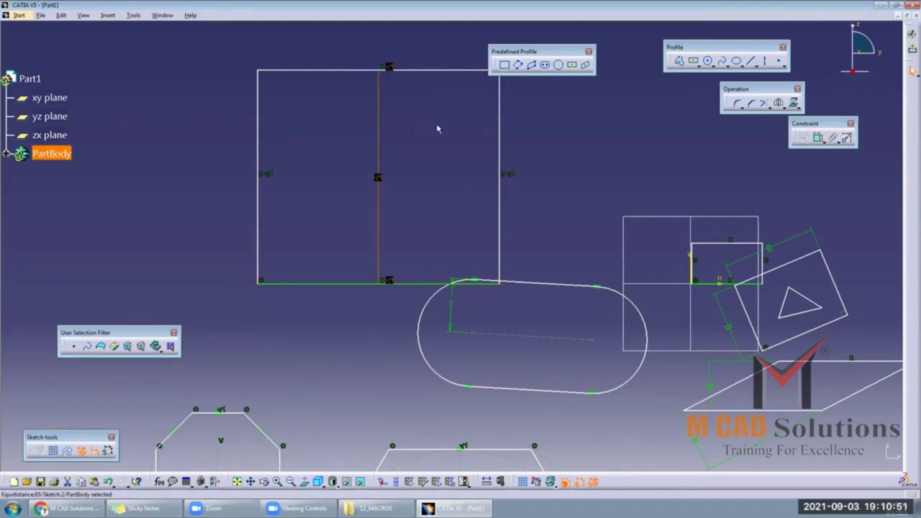
{"action": "left_click", "coordinate": [412, 186]}
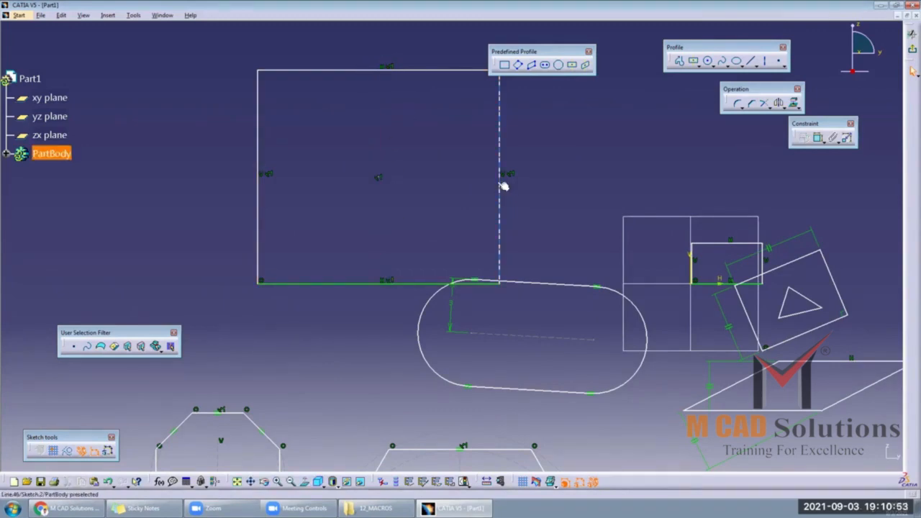
{"action": "mouse_move", "coordinate": [501, 185]}
{"action": "left_mouse_down"}
{"action": "mouse_move", "coordinate": [526, 183]}
{"action": "mouse_move", "coordinate": [493, 192]}
{"action": "left_mouse_up"}
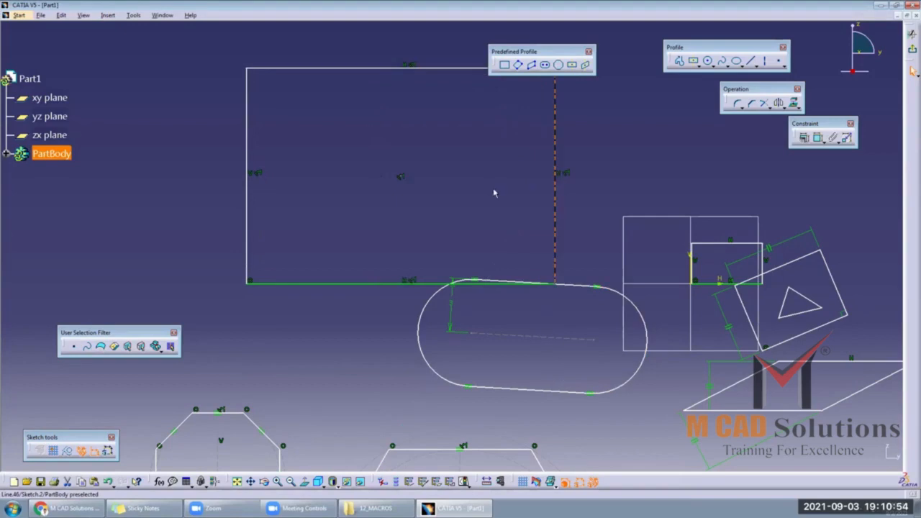
{"action": "left_click", "coordinate": [404, 179]}
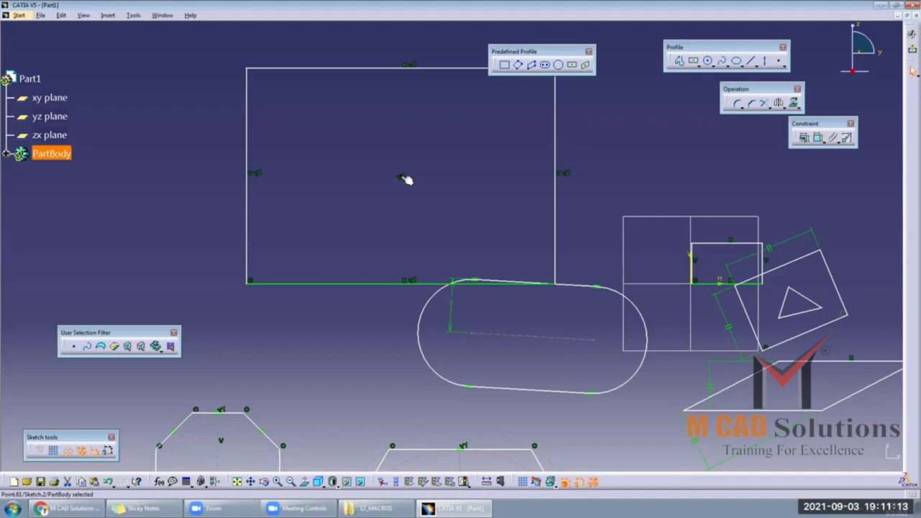
{"action": "left_click", "coordinate": [449, 202]}
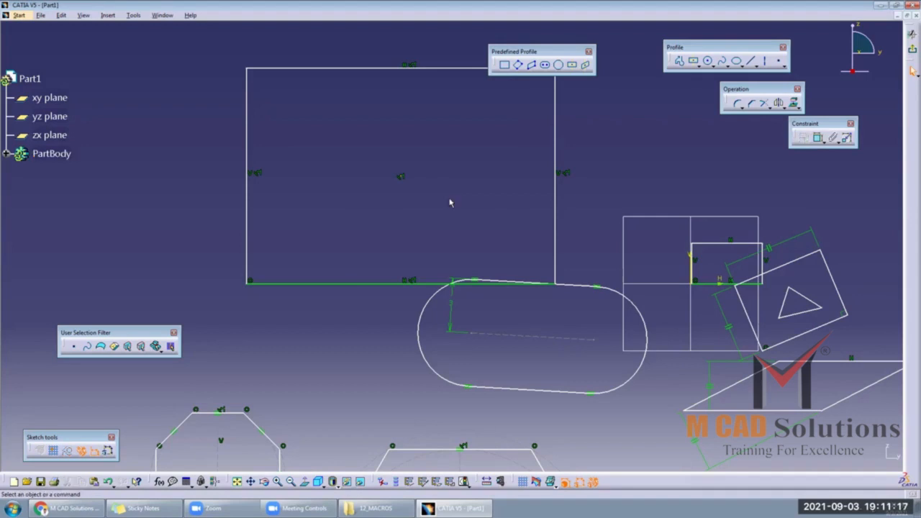
- Sketch two separate lines in the empty area beside the centered rectangle, one sloping and one nearly vertical
{"action": "mouse_move", "coordinate": [488, 162]}
{"action": "middle_mouse_down", "text": "ctrl"}
{"action": "mouse_move", "coordinate": [487, 199]}
{"action": "mouse_move", "coordinate": [474, 192]}
{"action": "mouse_move", "coordinate": [501, 186]}
{"action": "middle_mouse_up", "text": "ctrl"}
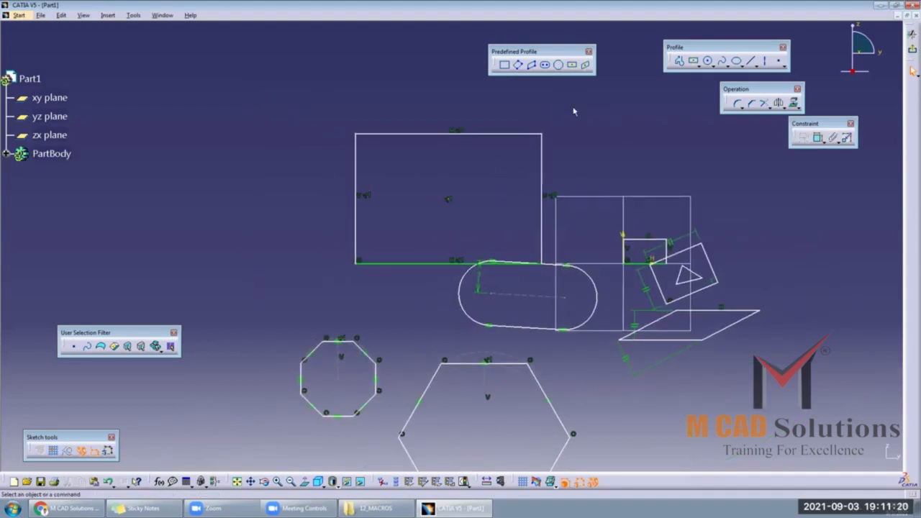
{"action": "left_click", "coordinate": [748, 63]}
{"action": "left_click", "coordinate": [202, 147]}
{"action": "left_click", "coordinate": [124, 233]}
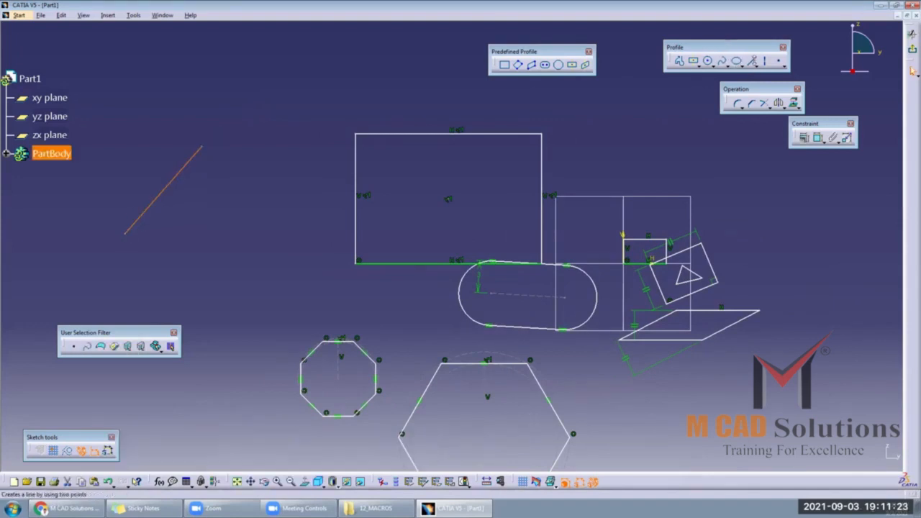
{"action": "left_click", "coordinate": [757, 66]}
{"action": "left_click", "coordinate": [763, 70]}
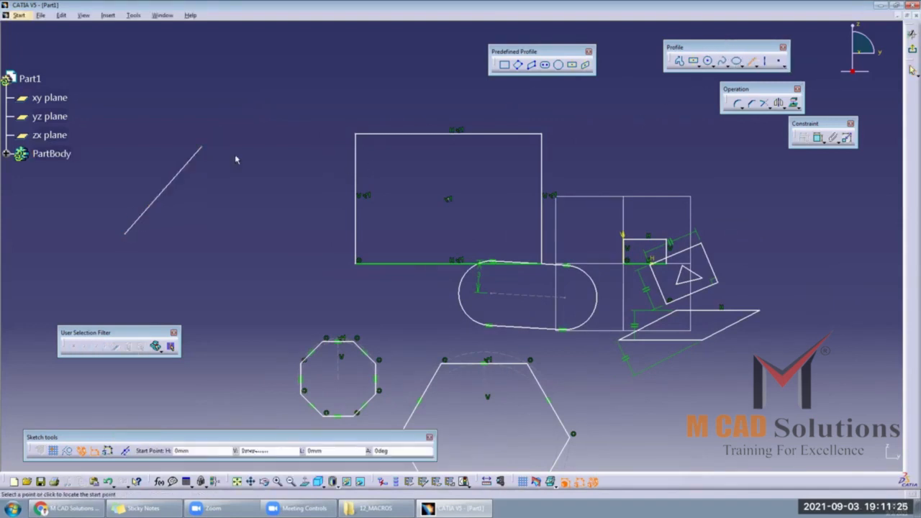
{"action": "left_click", "coordinate": [238, 161]}
{"action": "left_click", "coordinate": [235, 297]}
{"action": "mouse_move", "coordinate": [443, 268]}
{"action": "middle_mouse_down"}
{"action": "mouse_move", "coordinate": [462, 271]}
{"action": "mouse_move", "coordinate": [573, 118]}
{"action": "middle_mouse_up"}
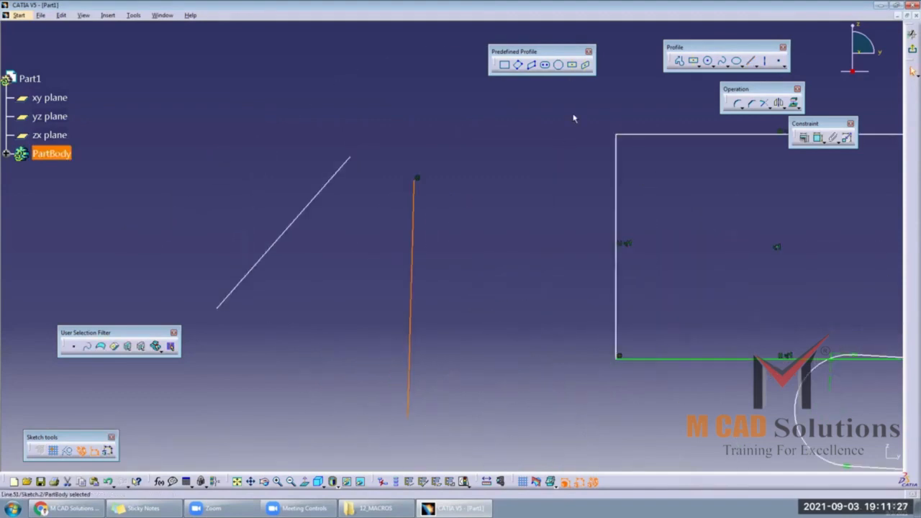
- Sketch a Centered Parallelogram using the sloping line and the nearly vertical line as its two center references
{"action": "left_click", "coordinate": [587, 66]}
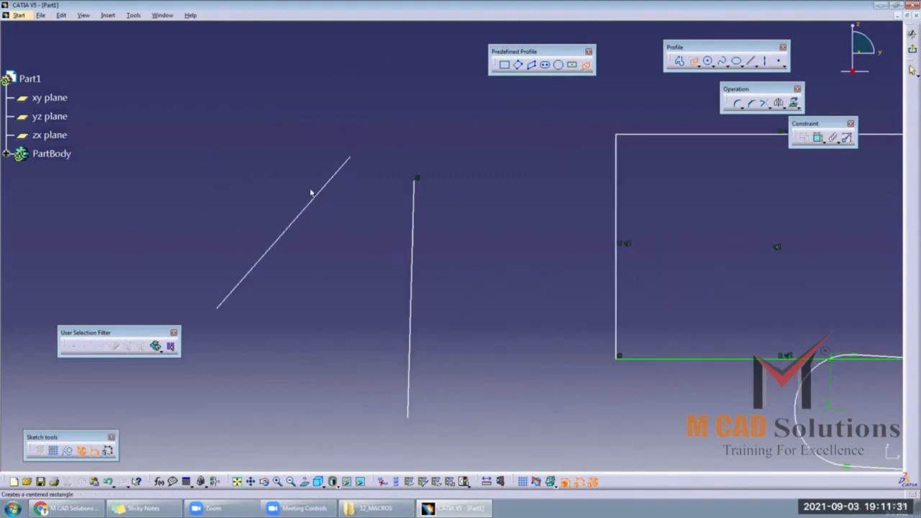
{"action": "left_click", "coordinate": [338, 171]}
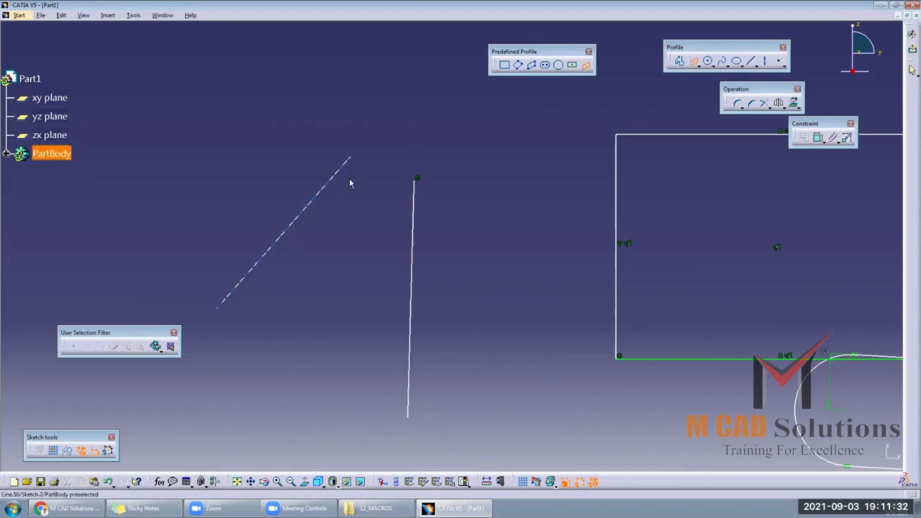
{"action": "left_click", "coordinate": [417, 209]}
{"action": "middle_click_drag", "start_coordinate": [435, 185], "coordinate": [449, 273]}
{"action": "left_click", "coordinate": [544, 192]}
{"action": "left_click", "coordinate": [536, 256]}
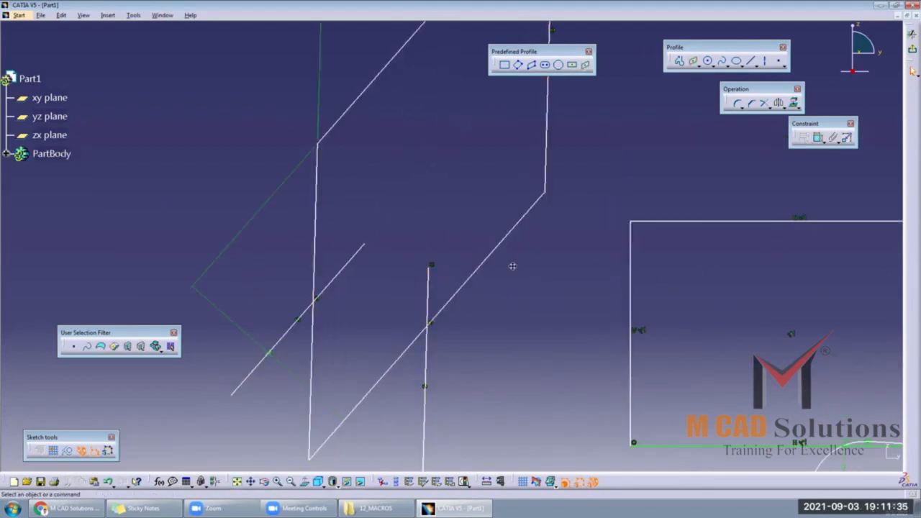
- Examine the symmetry constraints that tie the centered parallelogram's opposite sides to the two reference lines
{"action": "middle_click_drag", "start_coordinate": [512, 266], "coordinate": [500, 309]}
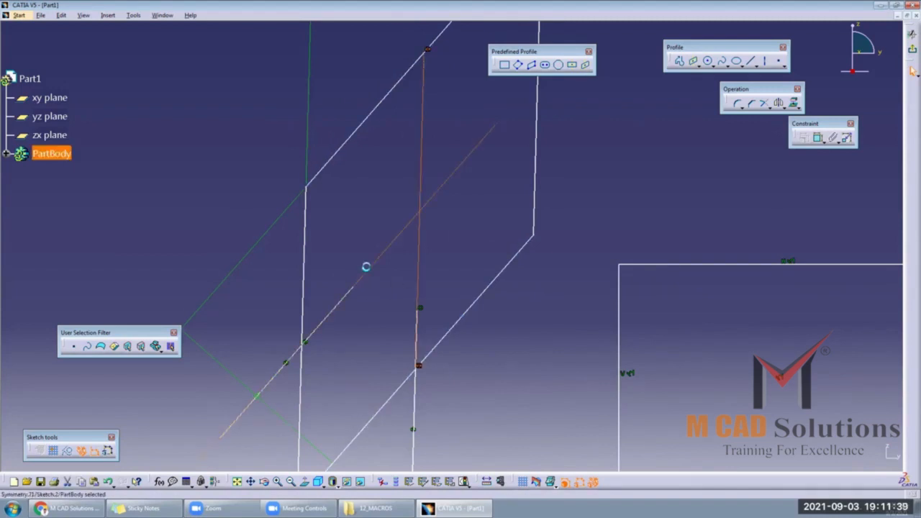
{"action": "left_click", "coordinate": [421, 257]}
{"action": "key", "text": "Delete"}
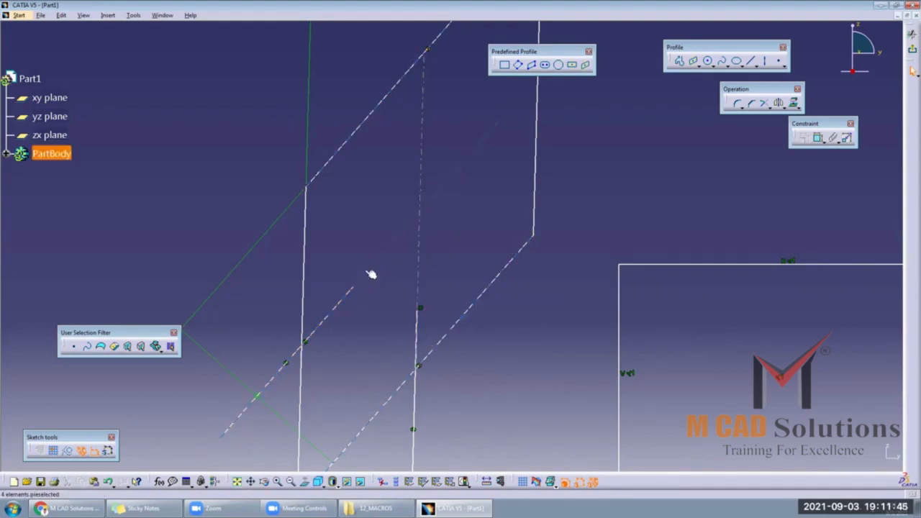
{"action": "key", "text": "ctrl+z"}
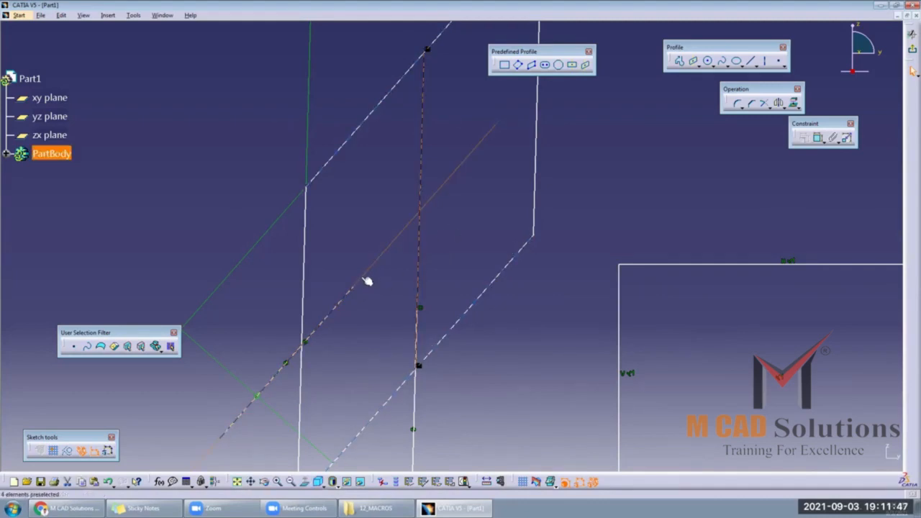
{"action": "left_click", "coordinate": [422, 216]}
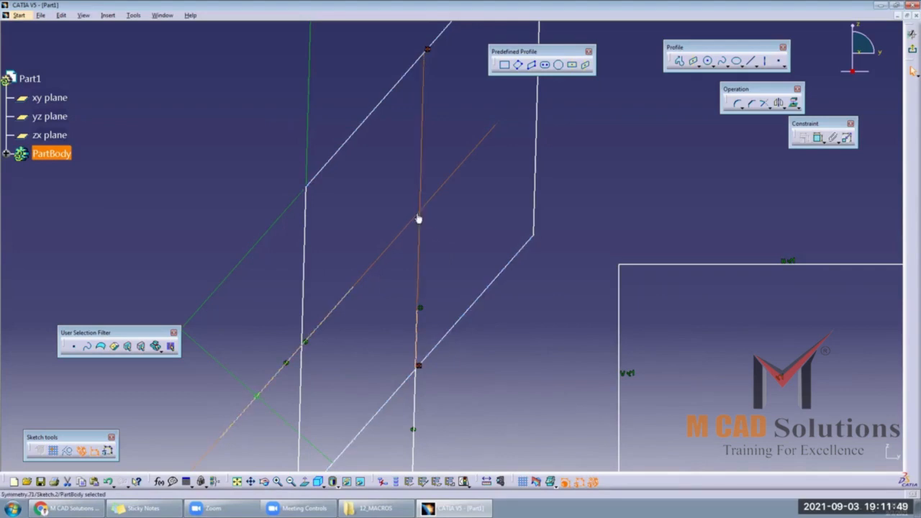
{"action": "middle_click_drag", "start_coordinate": [421, 216], "coordinate": [421, 222]}
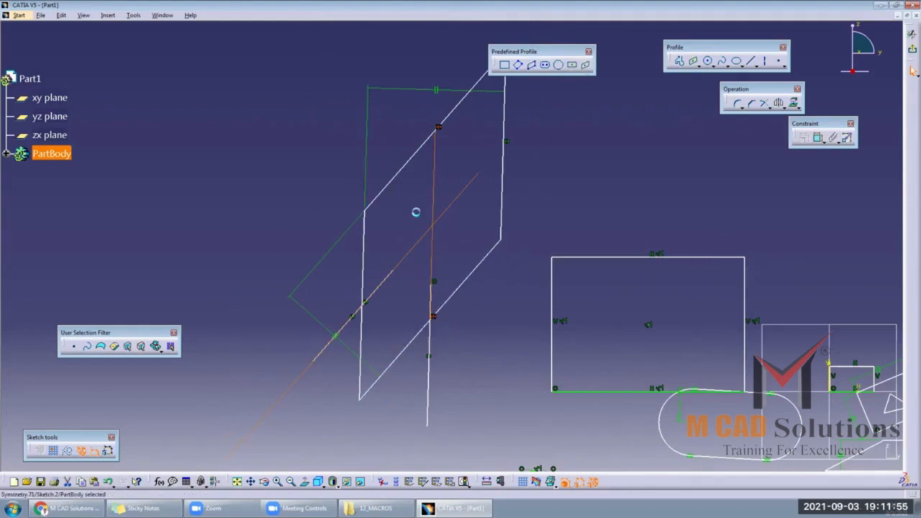
{"action": "key", "text": "Delete"}
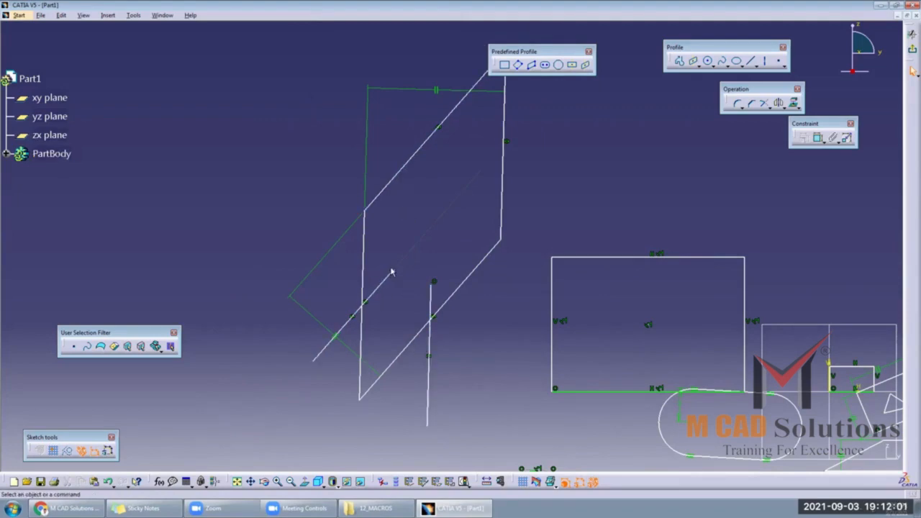
{"action": "middle_click_drag", "start_coordinate": [527, 234], "coordinate": [504, 173]}
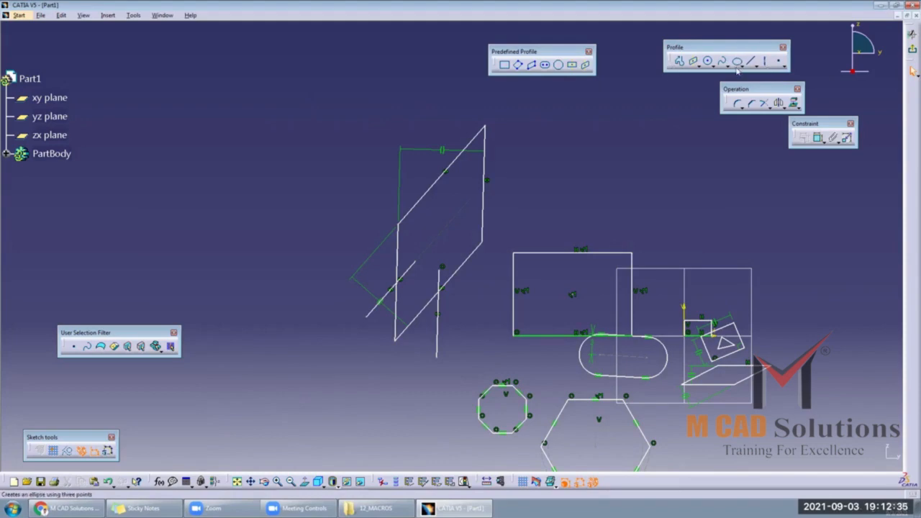
{"action": "middle_click_drag", "start_coordinate": [601, 172], "coordinate": [607, 133]}
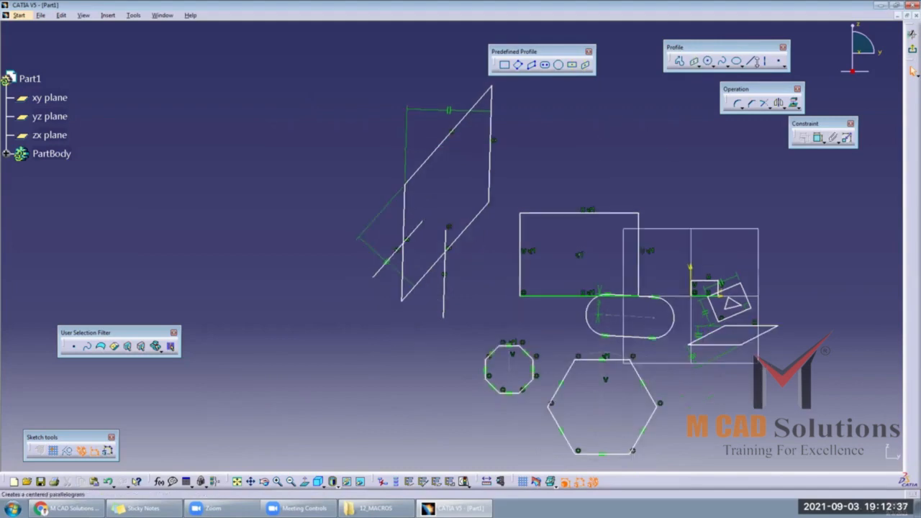